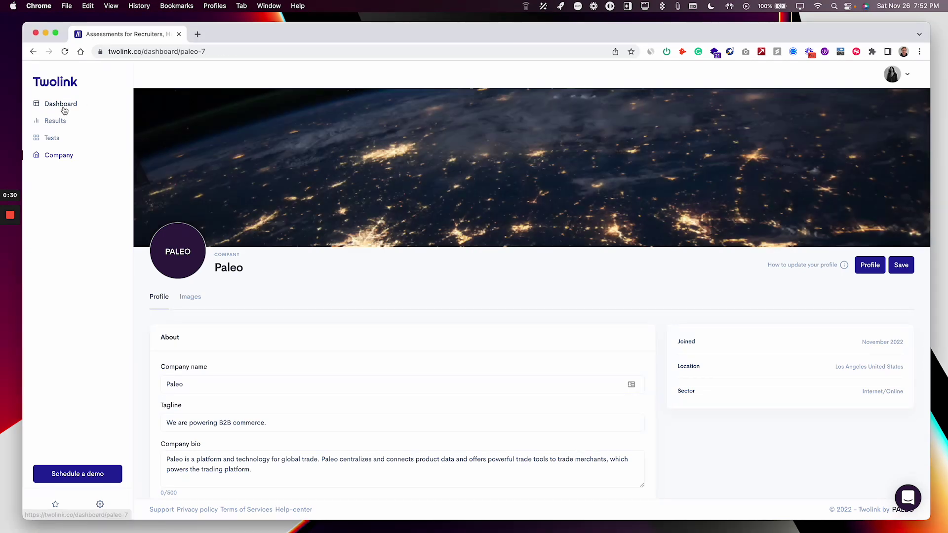
# Step: Look over the dashboard's test statistics and the company profile page
pyautogui.scroll(-4, 368, 225)
pyautogui.scroll(5, 368, 225)
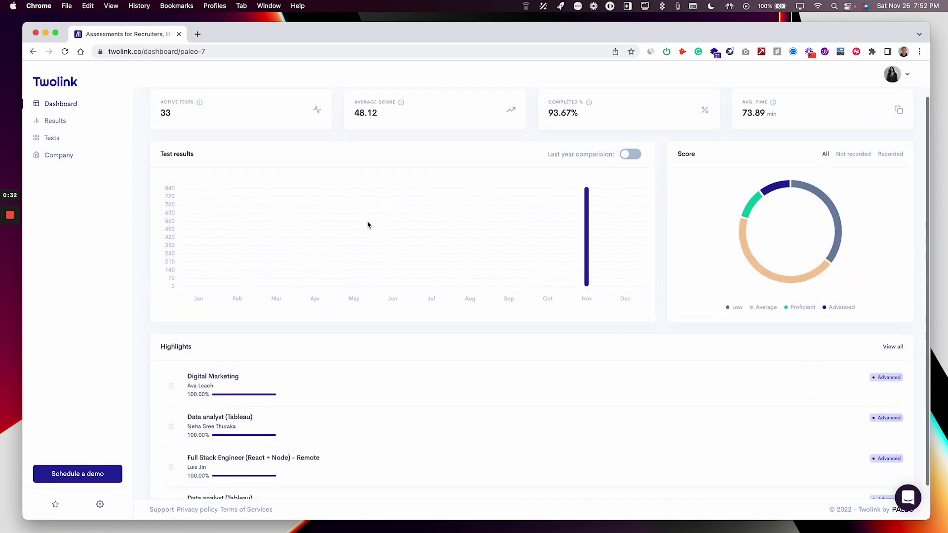
pyautogui.click(61, 164)
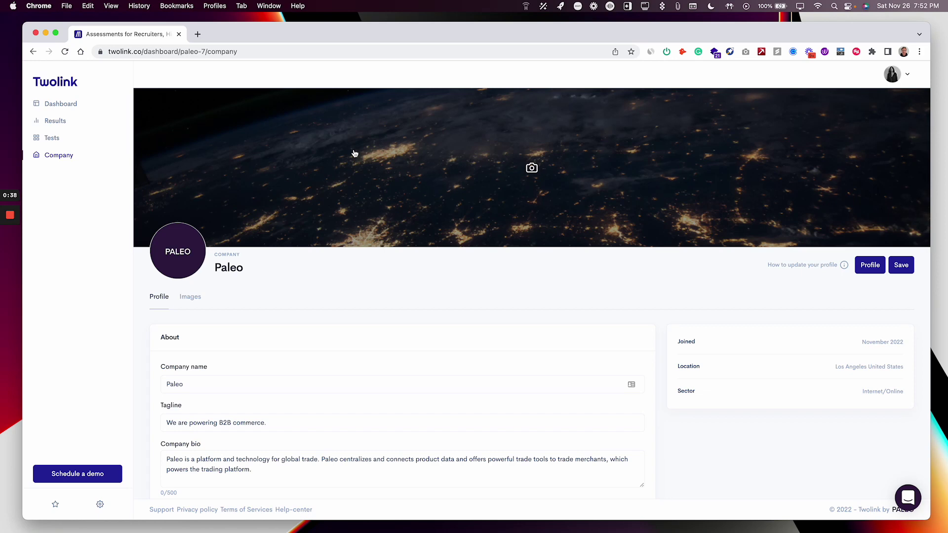
# Step: Go to the company's tests and start creating a new test
pyautogui.click(53, 140)
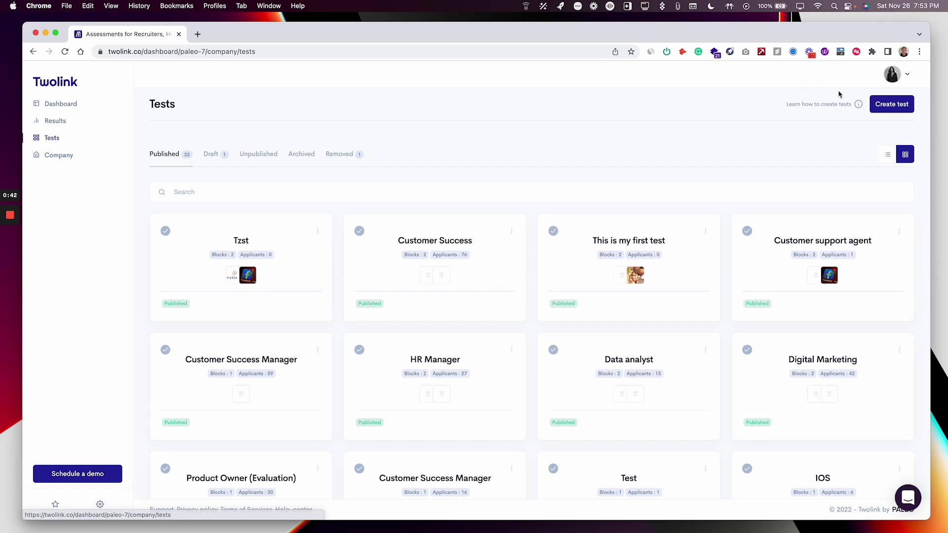
pyautogui.click(888, 105)
pyautogui.hotkey('ctrl', 'Up')
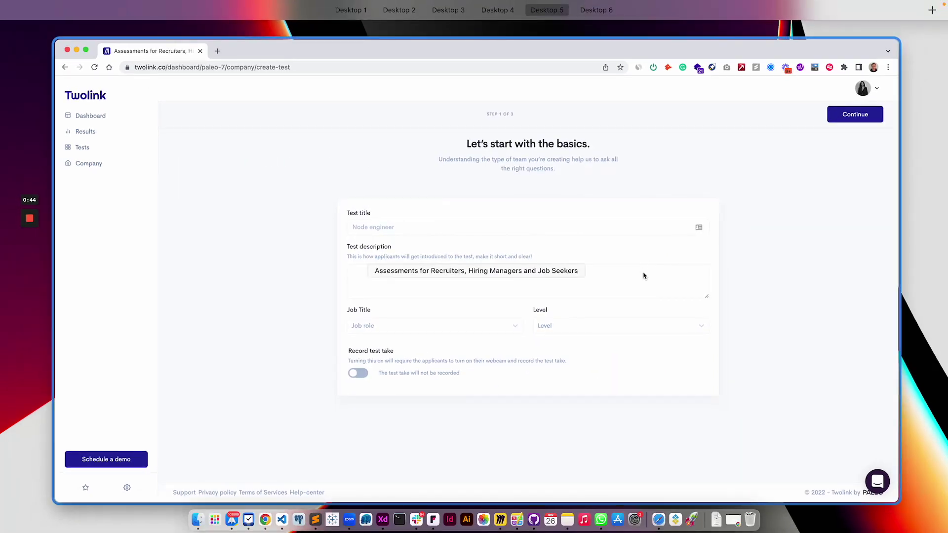
pyautogui.click(548, 428)
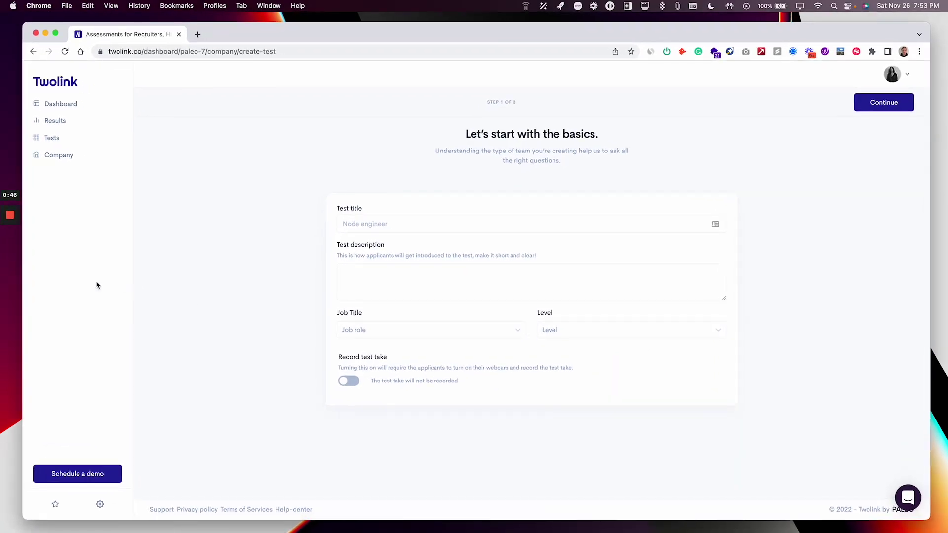
# Step: Fill in the test title "Frontend developer (React)" and the Paleo pre-employment test description with text from the open Notes note
pyautogui.press('super+Tab')
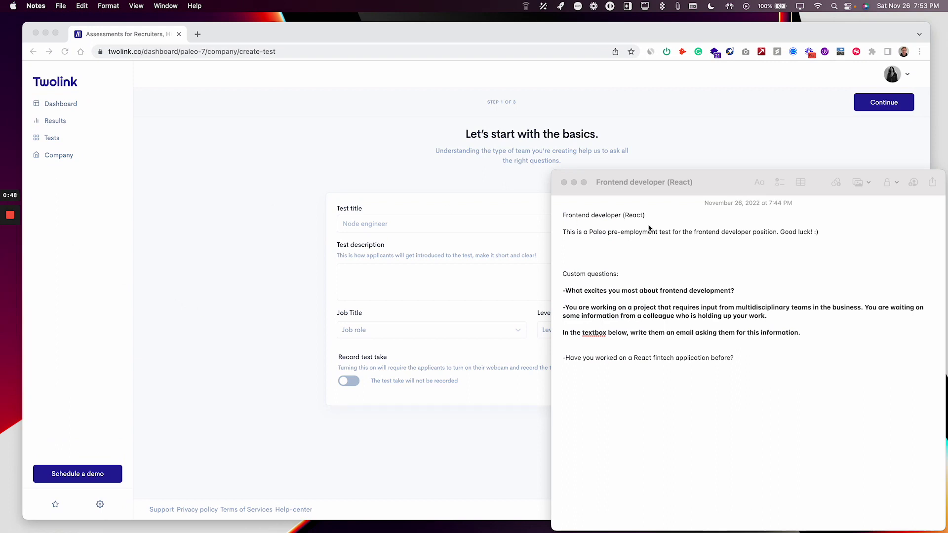
pyautogui.moveTo(645, 216); pyautogui.dragTo(446, 223)
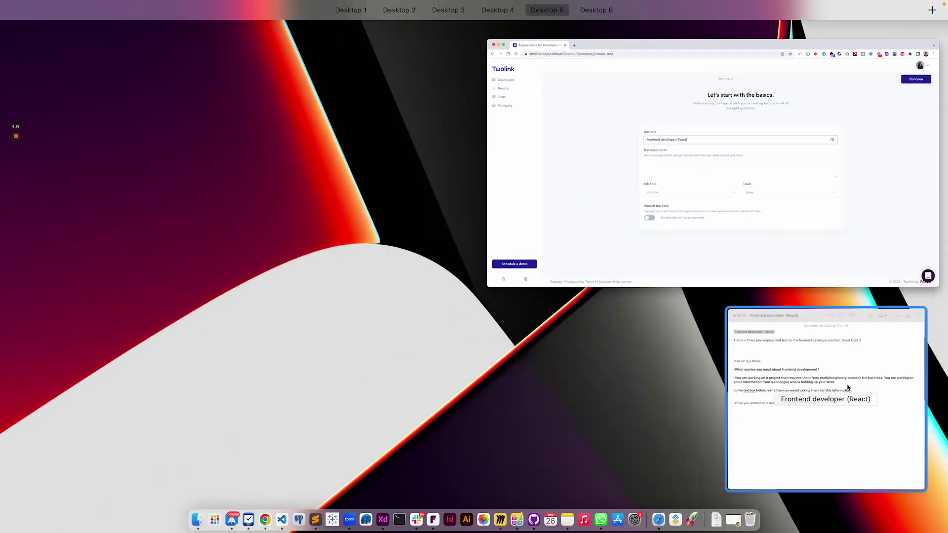
pyautogui.click(824, 395)
pyautogui.moveTo(819, 232); pyautogui.dragTo(395, 281)
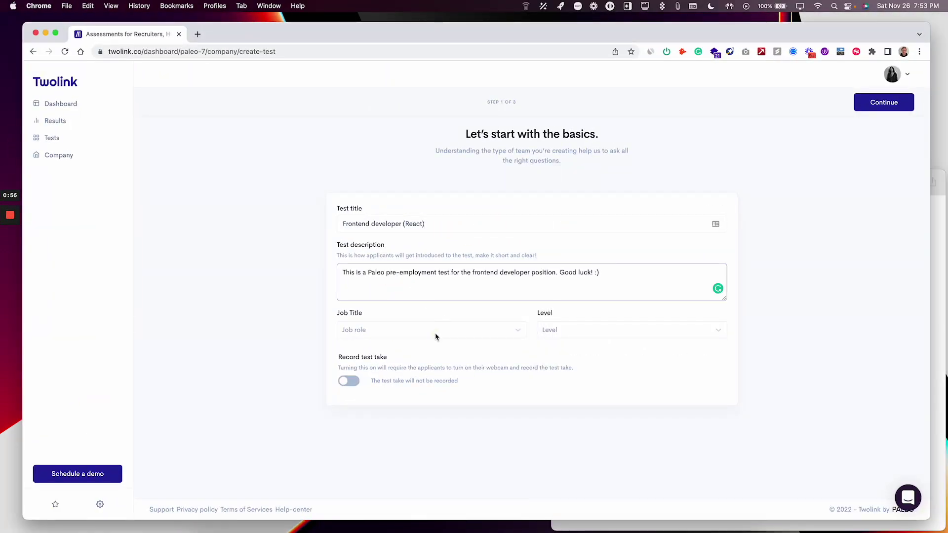
# Step: Set the test's job title to Frontend Developer
pyautogui.click(436, 335)
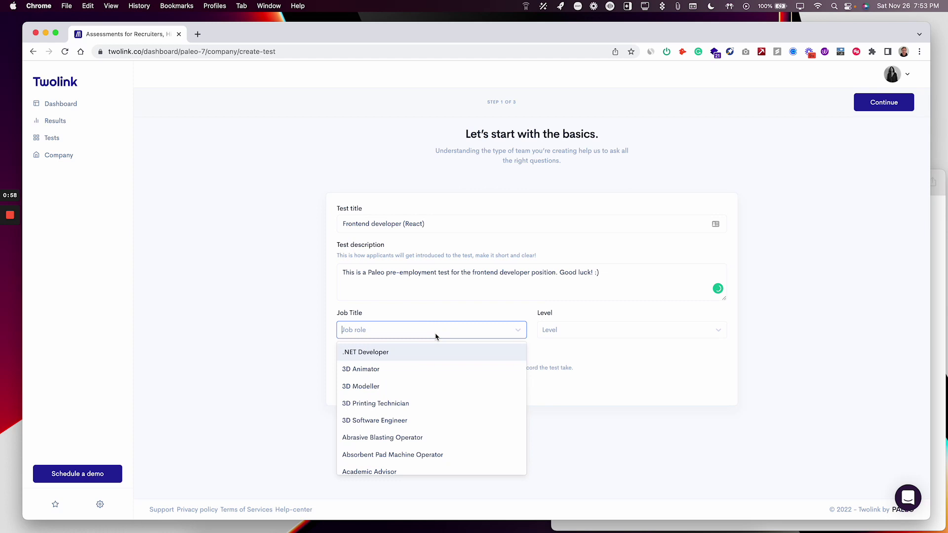
pyautogui.click(800, 208)
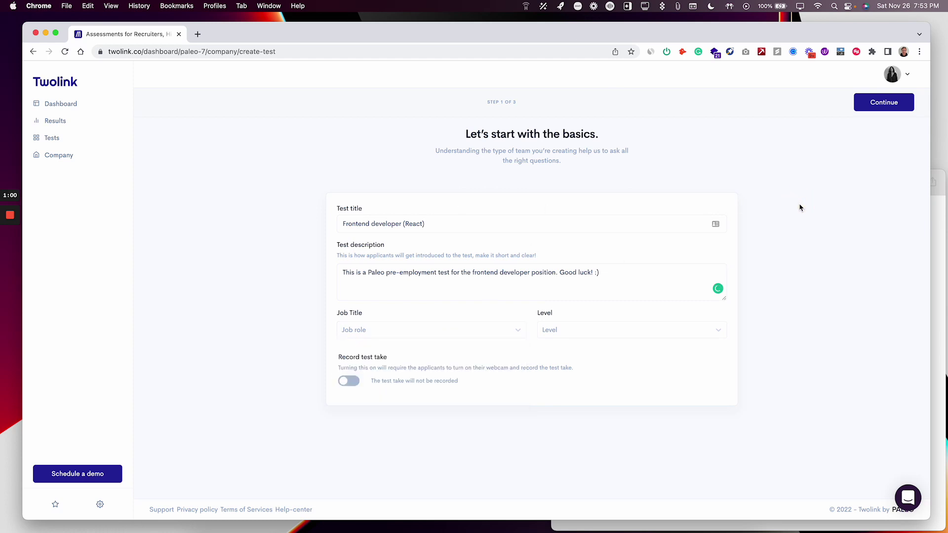
pyautogui.click(494, 327)
pyautogui.write('frontn')
pyautogui.press('BackSpace')
pyautogui.write('en')
pyautogui.click(448, 353)
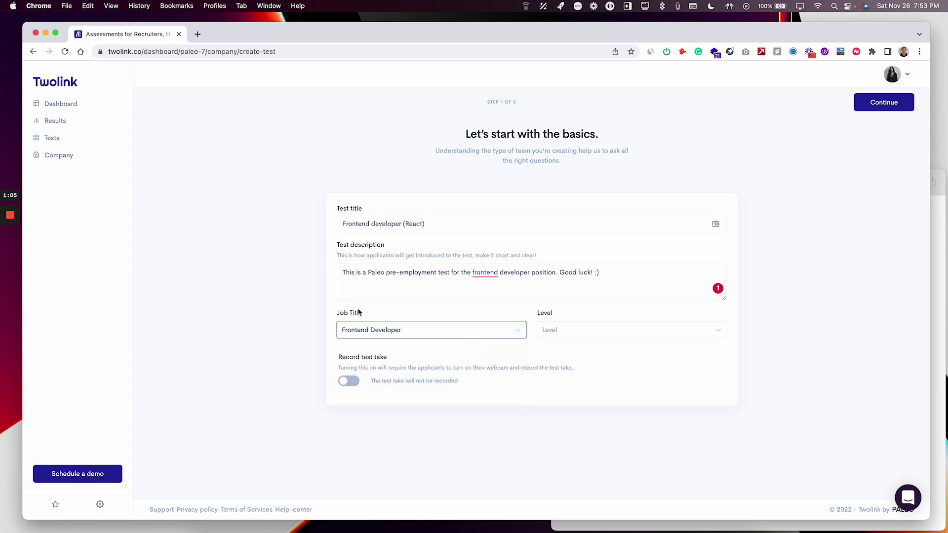
# Step: Set the test's level to Intermediate and continue to the test blocks stage
pyautogui.click(592, 330)
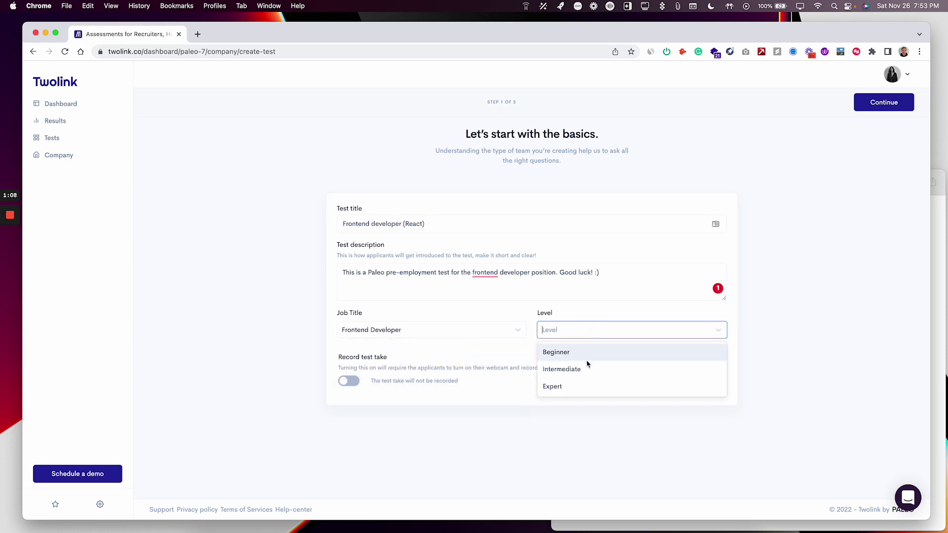
pyautogui.click(604, 370)
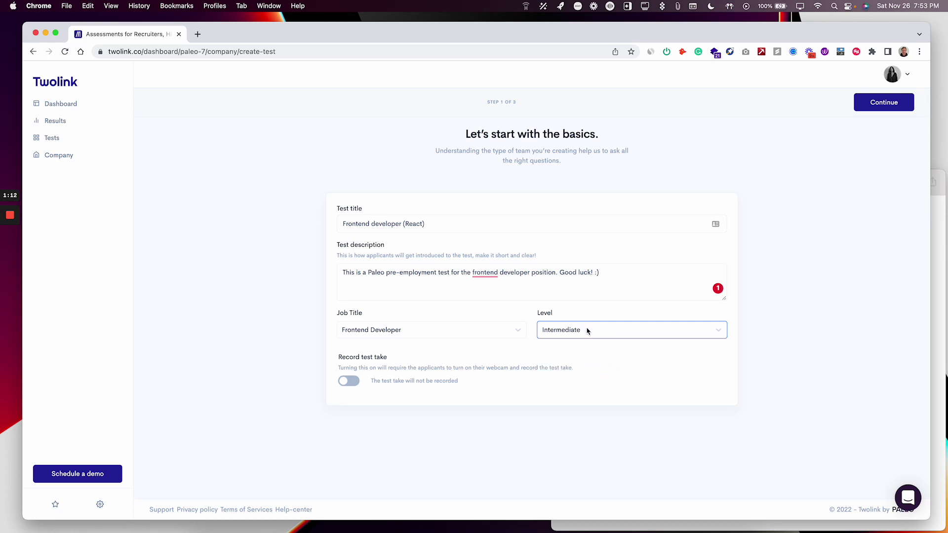
pyautogui.click(613, 387)
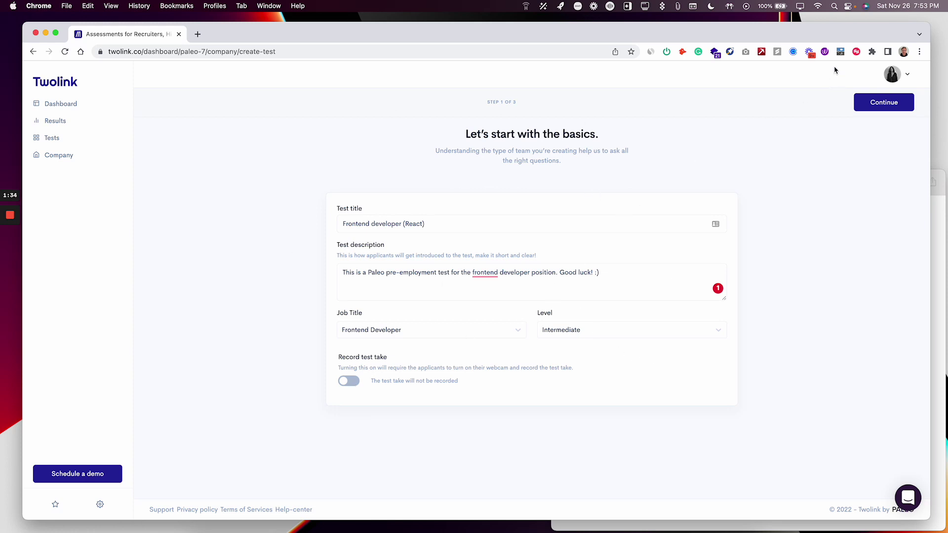
pyautogui.click(871, 103)
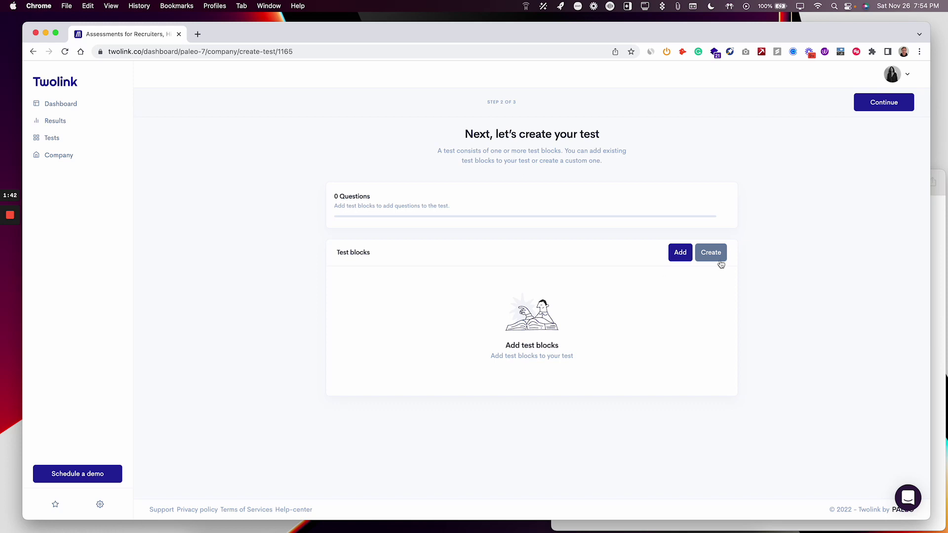
# Step: Add the pre-made React block to the test from the public test blocks
pyautogui.click(682, 250)
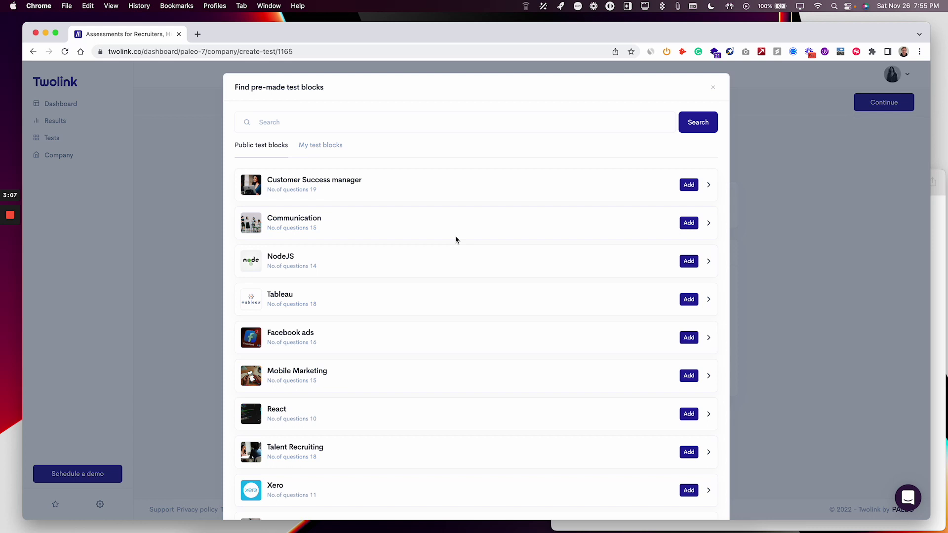
pyautogui.scroll(-2, 489, 288)
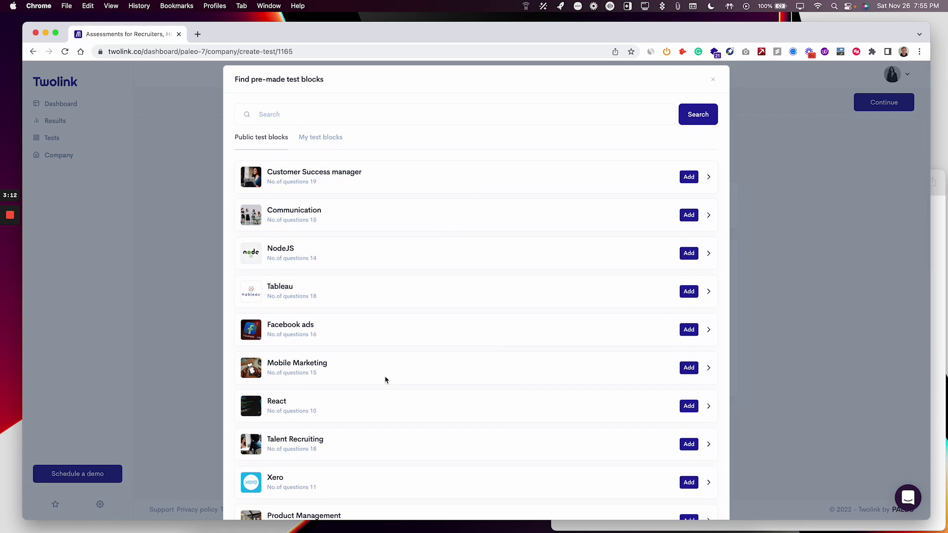
pyautogui.click(690, 406)
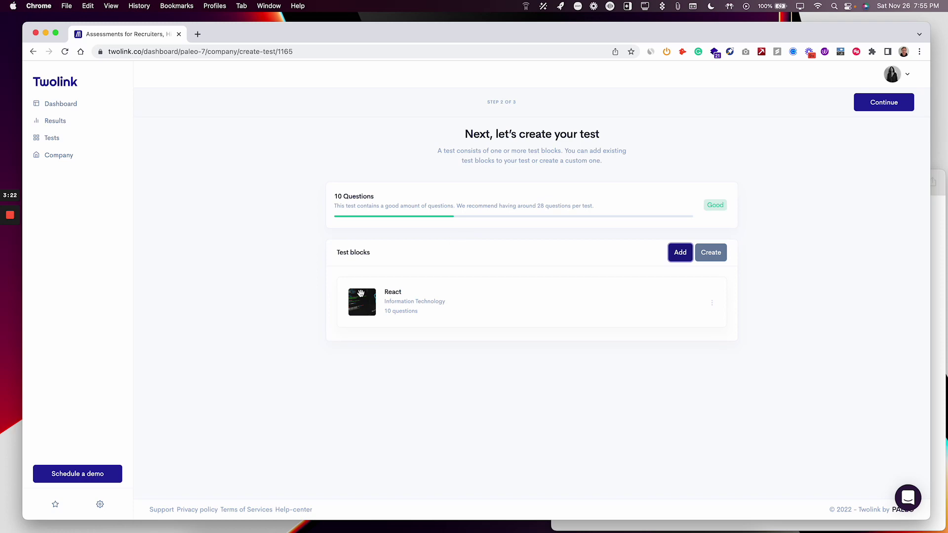
# Step: Search the public test blocks for "html" and add the HTML block to the test
pyautogui.click(676, 253)
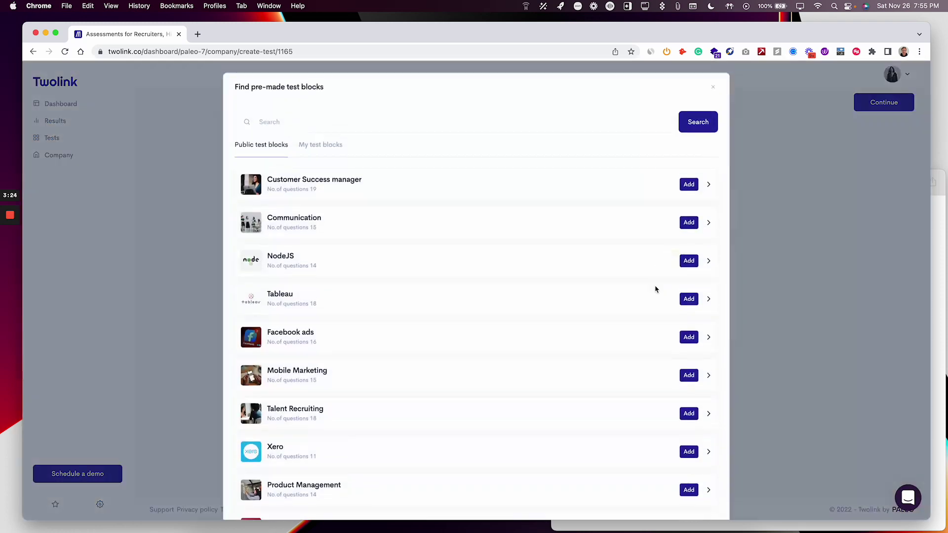
pyautogui.scroll(-5, 499, 351)
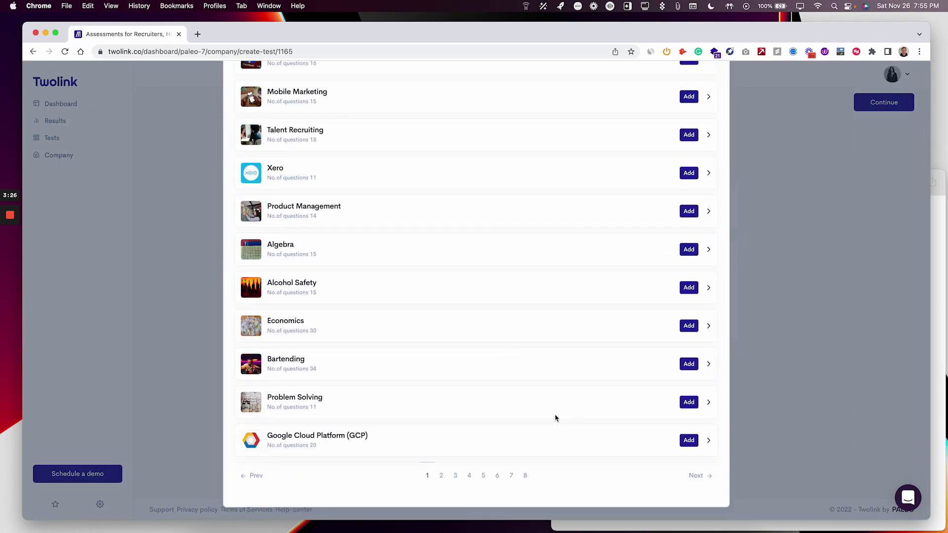
pyautogui.scroll(10, 495, 438)
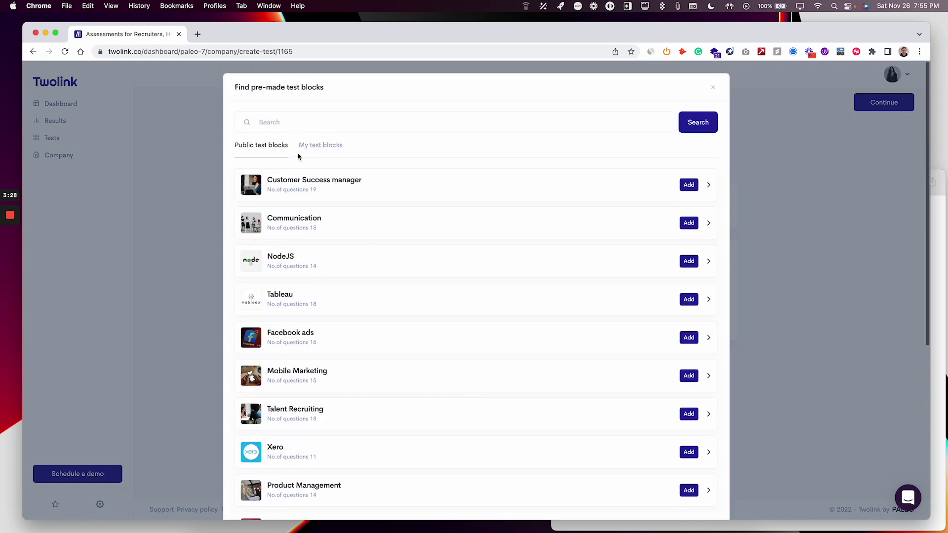
pyautogui.click(294, 122)
pyautogui.write('html')
pyautogui.press('Return')
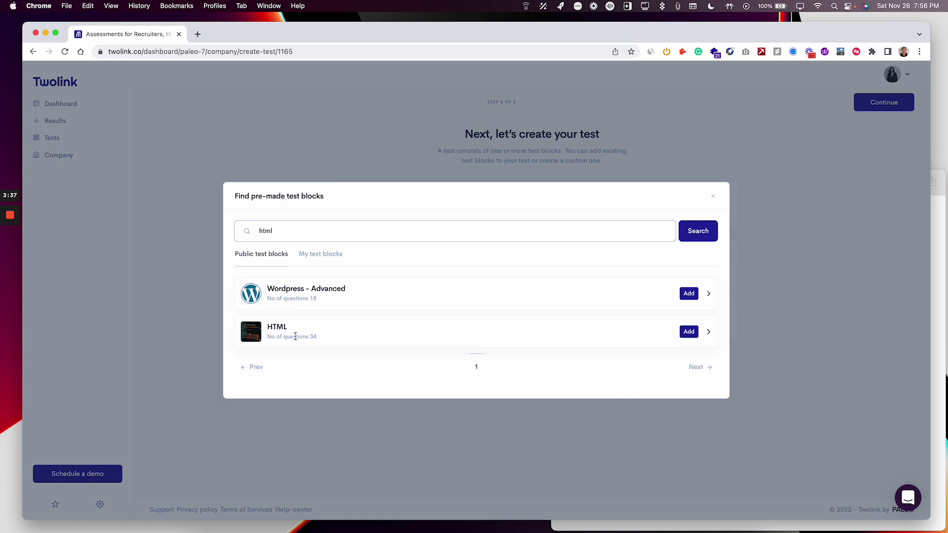
pyautogui.click(689, 333)
# Step: Search the public test blocks for "css" and add the CSS block to the test
pyautogui.click(680, 253)
pyautogui.click(342, 129)
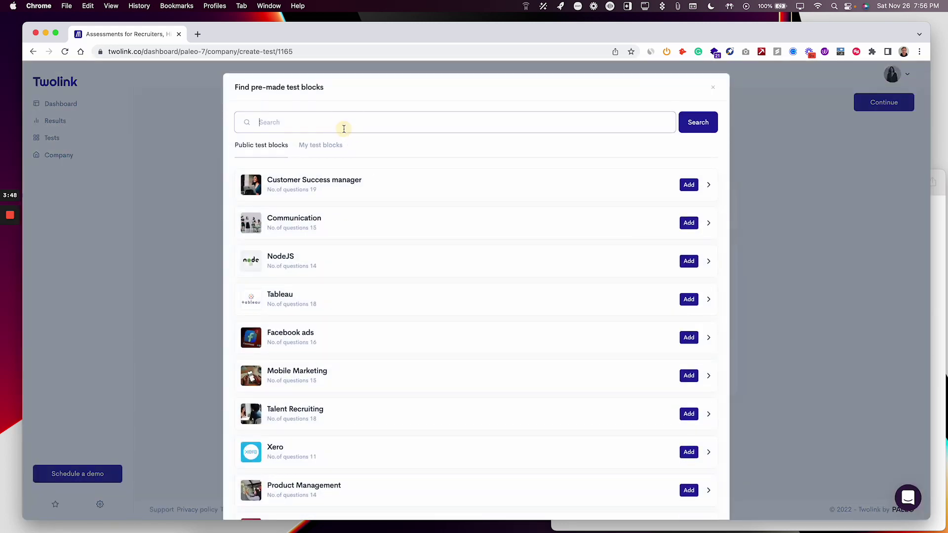
pyautogui.write('css')
pyautogui.press('Return')
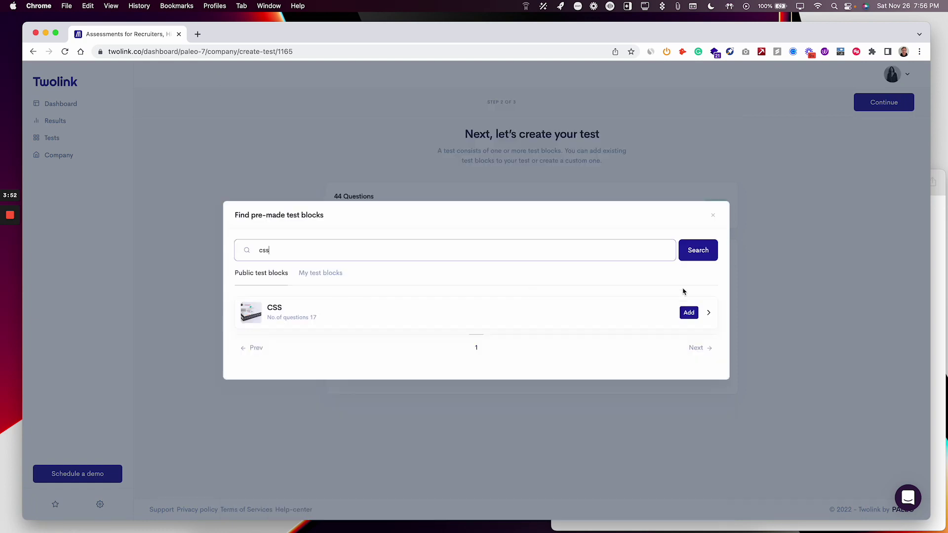
pyautogui.click(689, 313)
pyautogui.click(790, 300)
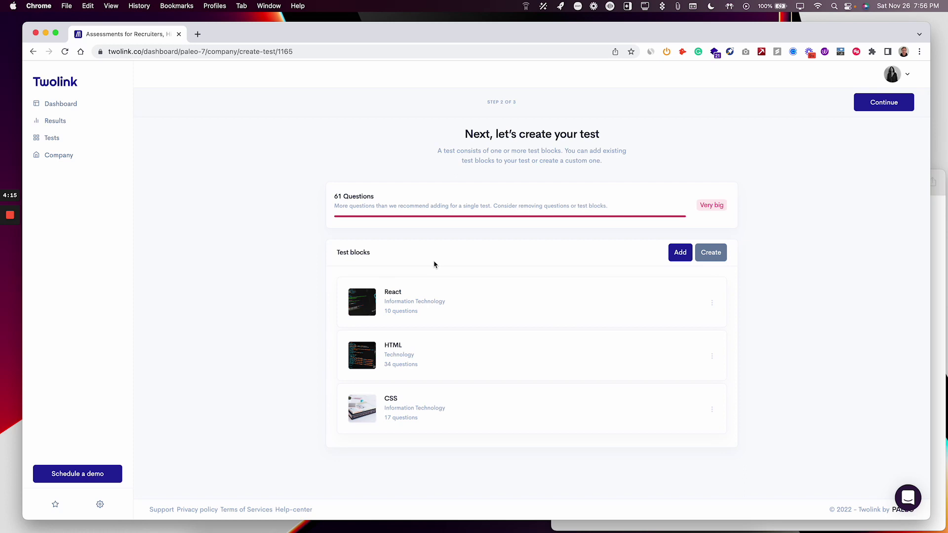
# Step: Set up a custom test block titled "Additional questions" with Intermediate level, Computer languages type and Technology category, and proceed to its questions
pyautogui.click(712, 254)
pyautogui.click(754, 209)
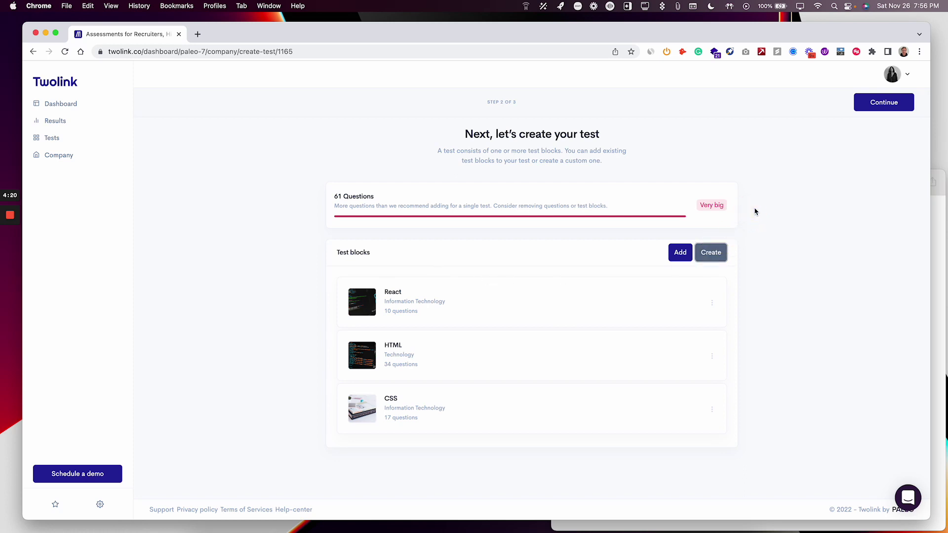
pyautogui.click(713, 255)
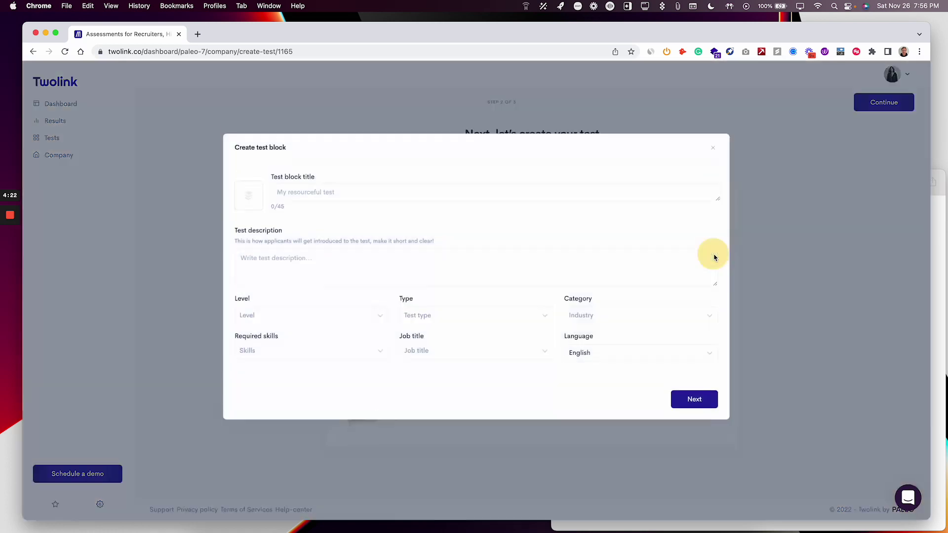
pyautogui.click(351, 206)
pyautogui.write('Additional')
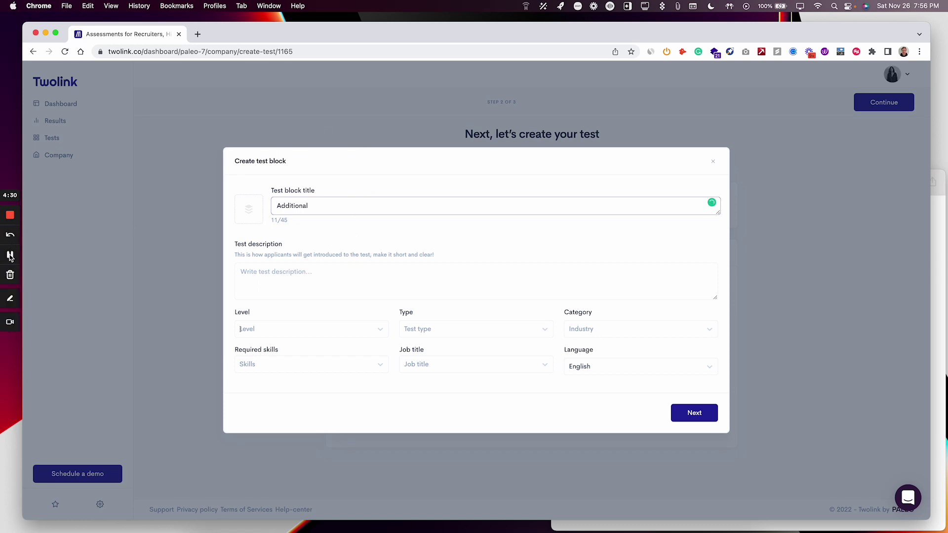
pyautogui.click(10, 255)
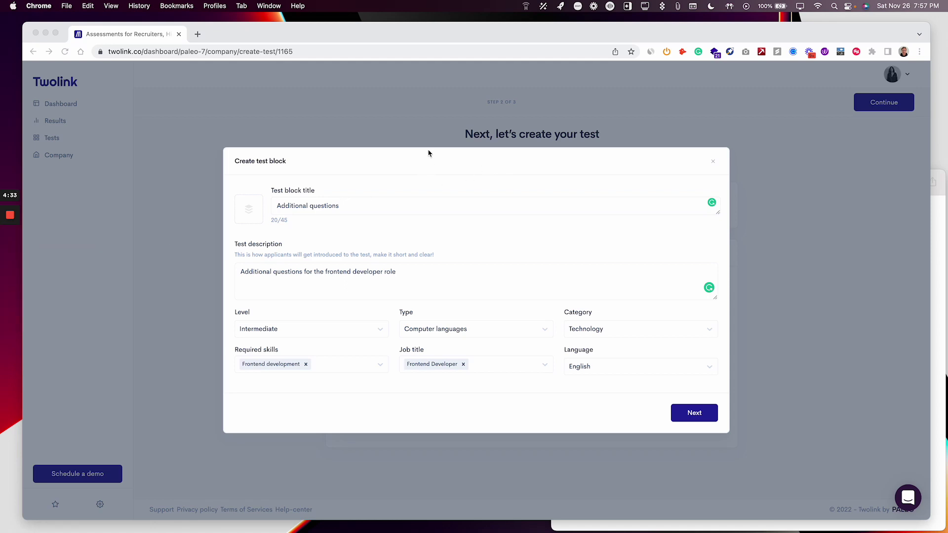
pyautogui.click(489, 168)
pyautogui.click(696, 411)
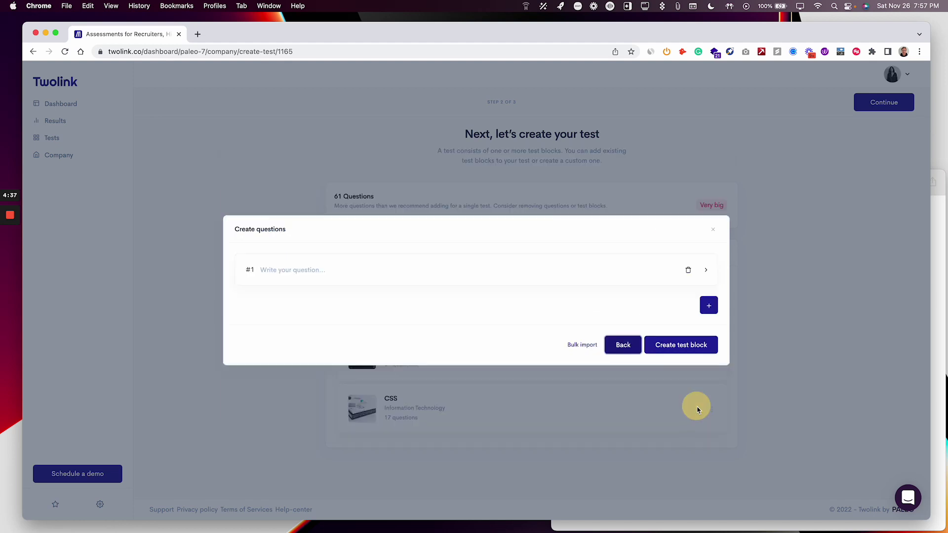
# Step: Examine the answer type, time limit and other settings available for the first question
pyautogui.click(708, 271)
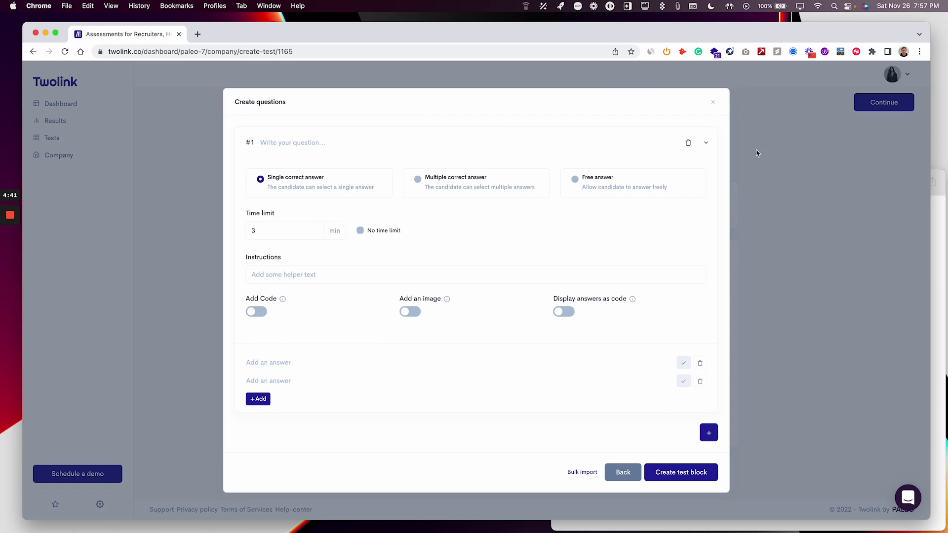
pyautogui.click(706, 142)
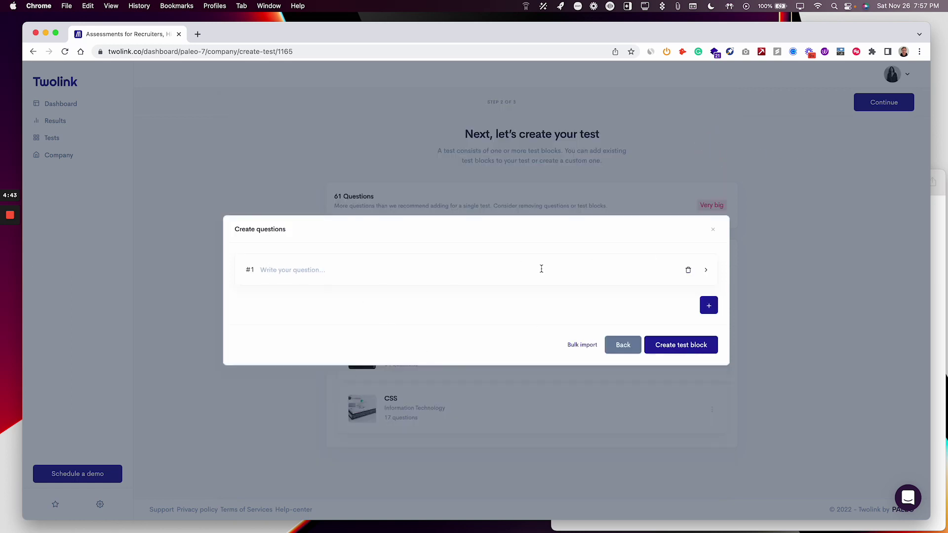
# Step: Add and remove blank question entries until the custom block holds three questions
pyautogui.click(708, 307)
pyautogui.click(712, 328)
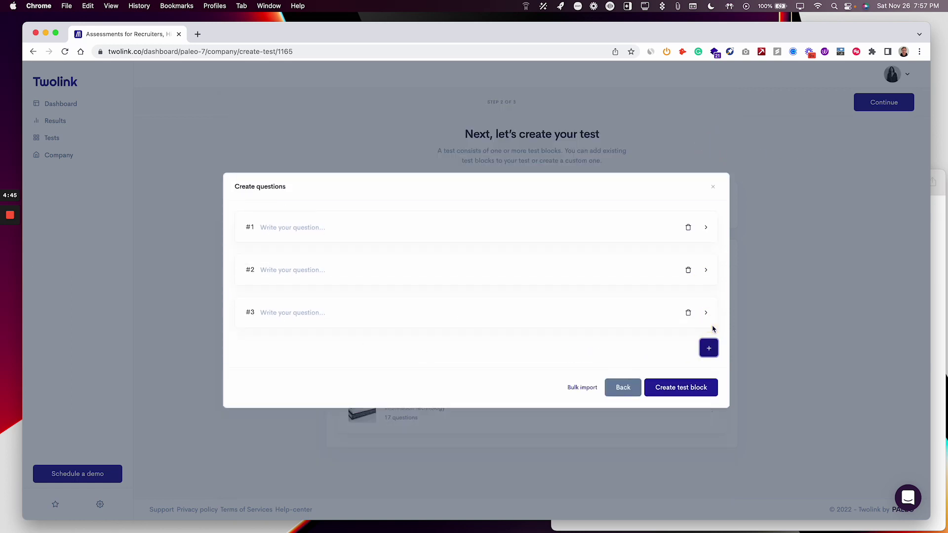
pyautogui.click(710, 347)
pyautogui.click(711, 372)
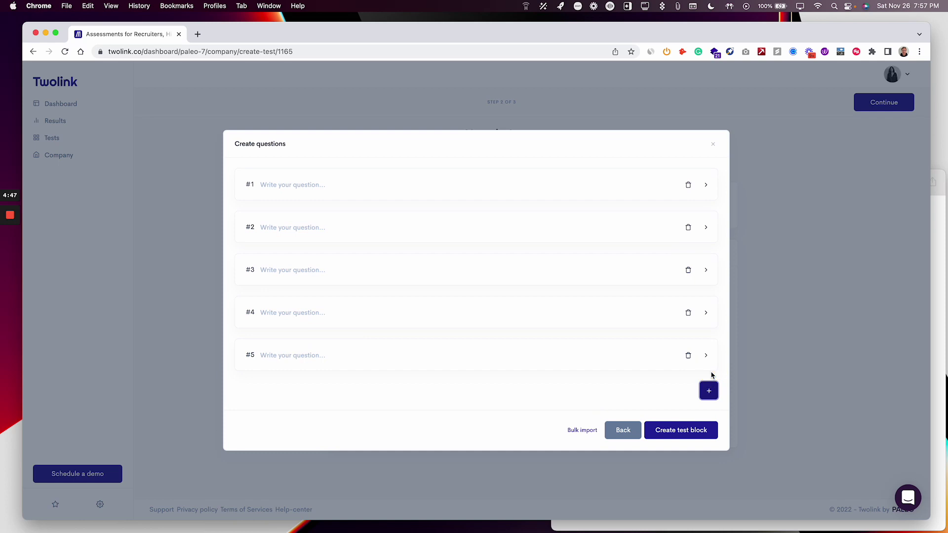
pyautogui.click(689, 356)
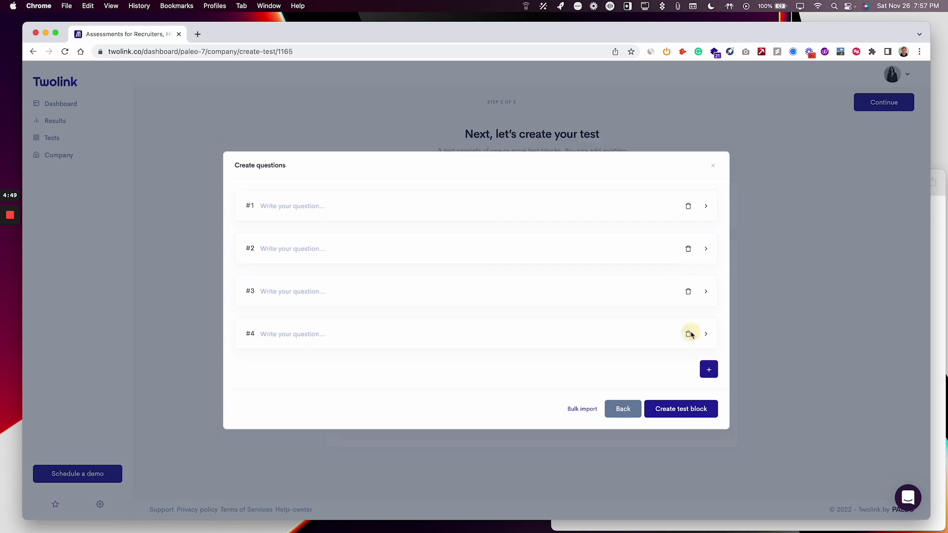
pyautogui.click(690, 335)
pyautogui.click(689, 316)
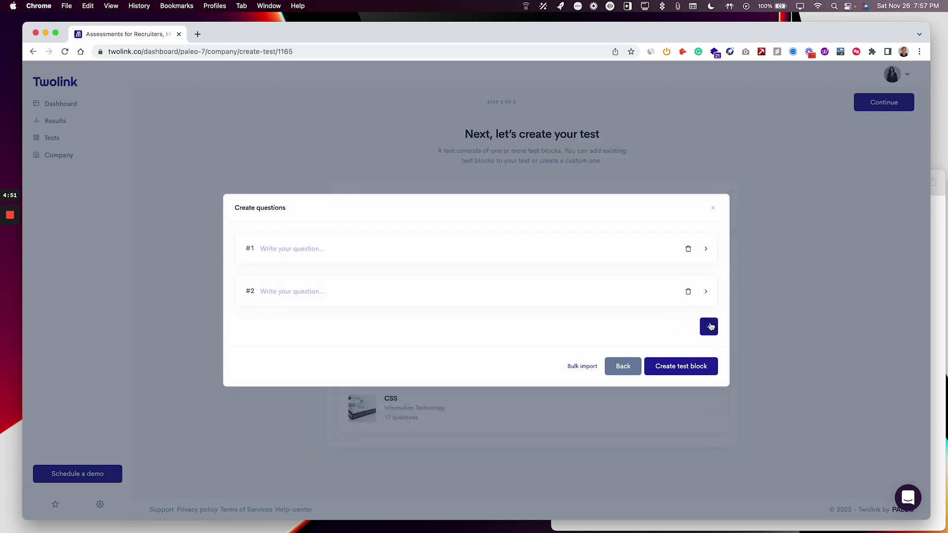
pyautogui.click(710, 327)
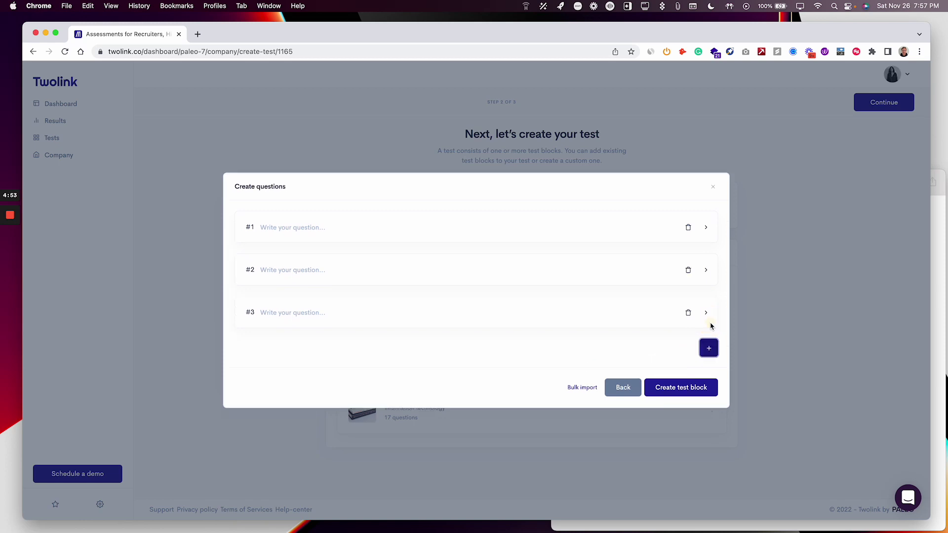
# Step: Expand question #1, try an extra answer row and the Multiple correct answer type, and set it to Free answer
pyautogui.click(706, 227)
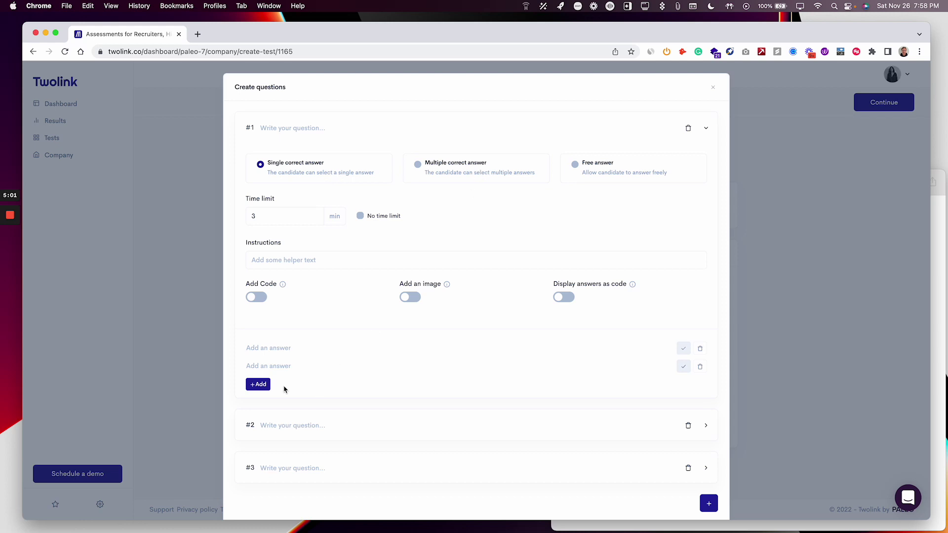
pyautogui.click(262, 386)
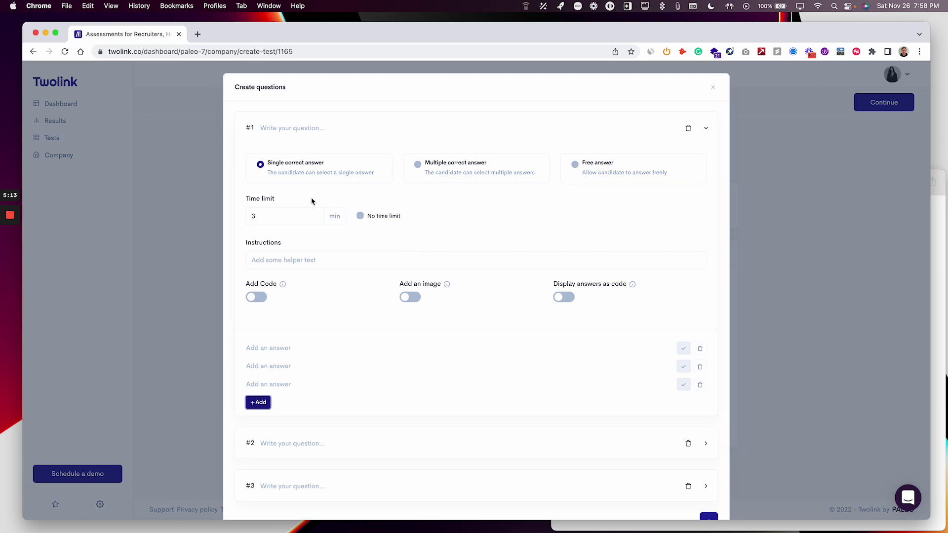
pyautogui.click(420, 174)
pyautogui.click(447, 172)
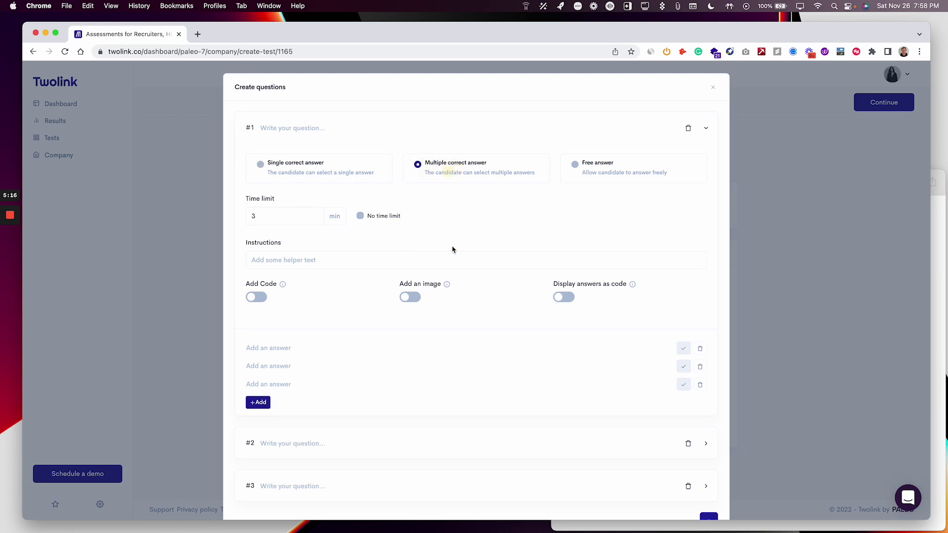
pyautogui.click(601, 170)
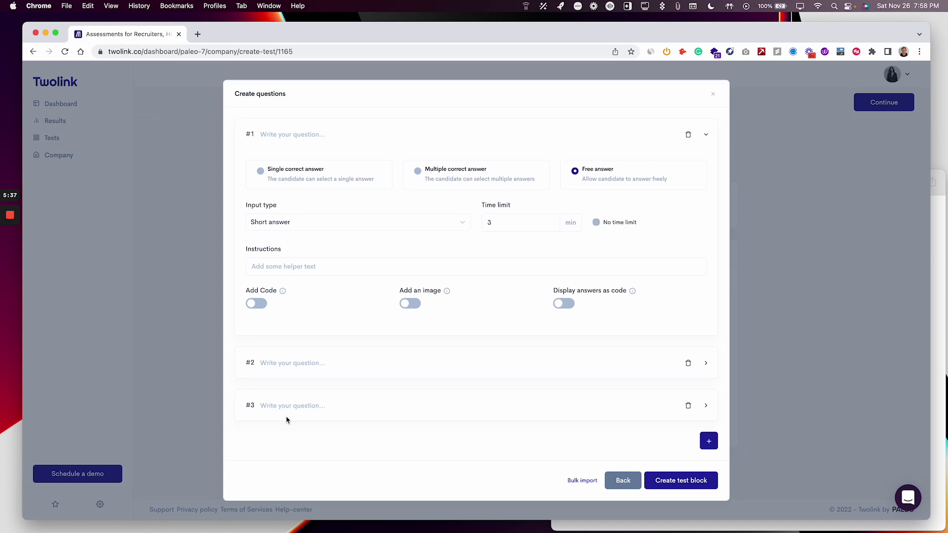
# Step: Copy "What excites you most about frontend development?" from the Notes document into question #1
pyautogui.hotkey('ctrl', 'Up')
pyautogui.click(758, 390)
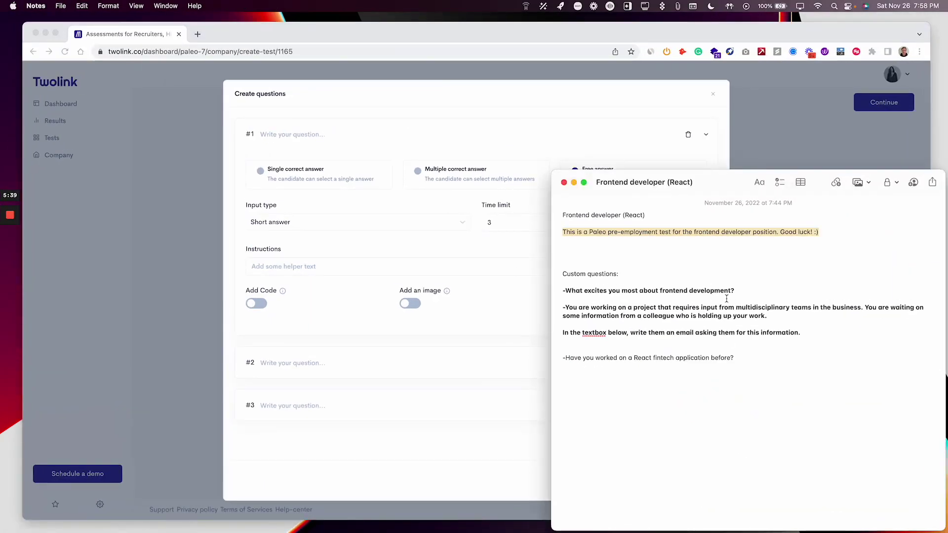
pyautogui.moveTo(736, 292); pyautogui.dragTo(564, 292)
pyautogui.press('super+c')
pyautogui.click(303, 137)
pyautogui.press('super+v')
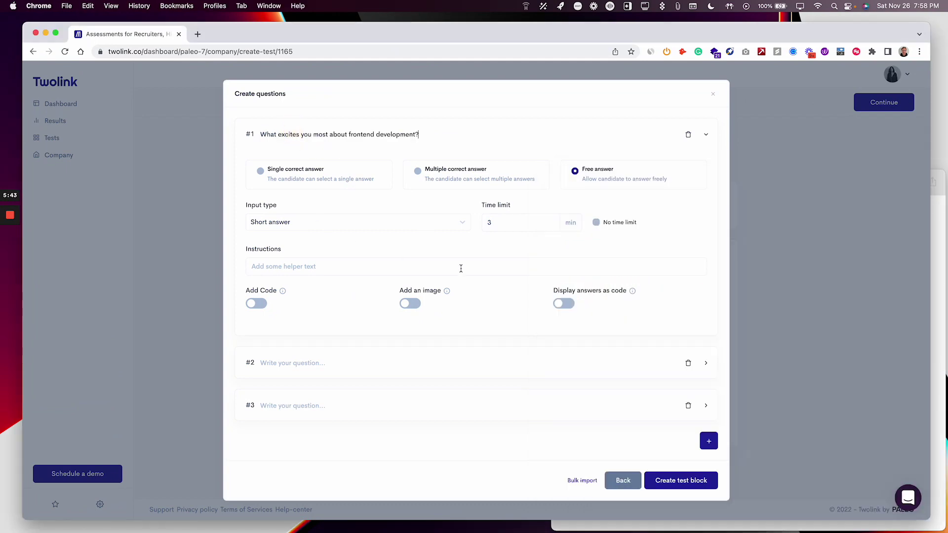
# Step: Copy the question about waiting on a colleague's information, with its email-writing instruction, from the Notes document into question #2
pyautogui.hotkey('ctrl', 'Up')
pyautogui.click(795, 381)
pyautogui.moveTo(805, 333); pyautogui.dragTo(567, 308)
pyautogui.press('super+c')
pyautogui.click(442, 158)
pyautogui.click(301, 362)
pyautogui.press('super+v')
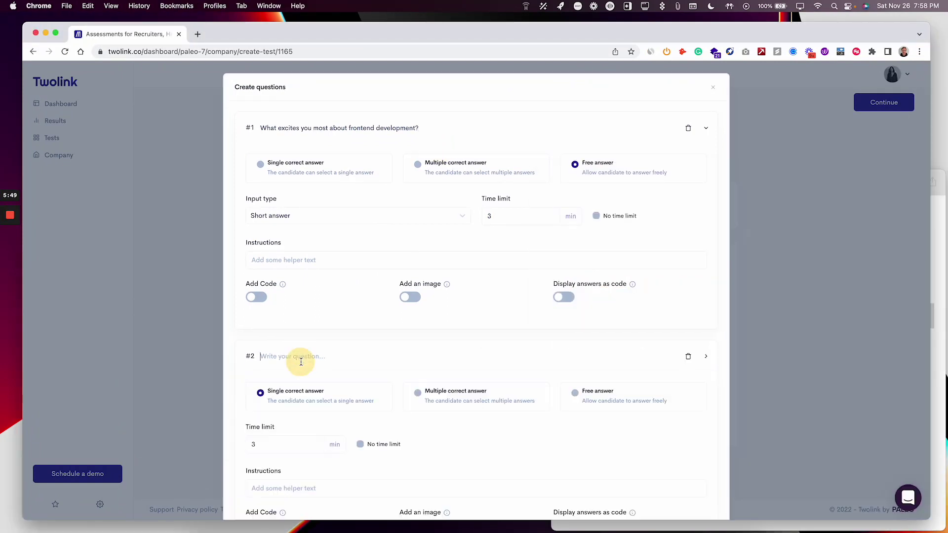
pyautogui.scroll(-5, 482, 229)
pyautogui.scroll(5, 483, 228)
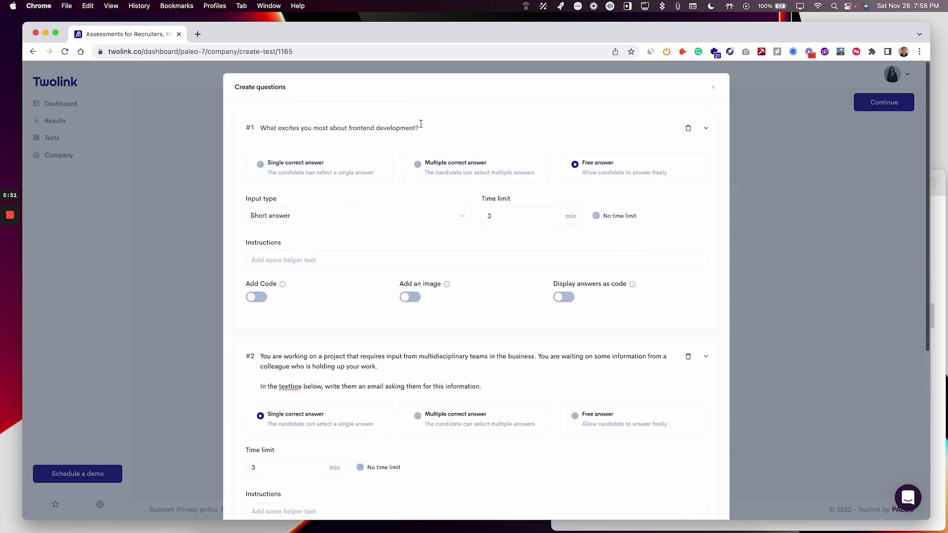
# Step: Set question #2 to Free answer and give questions #1 and #2 the Long answer input type
pyautogui.click(625, 423)
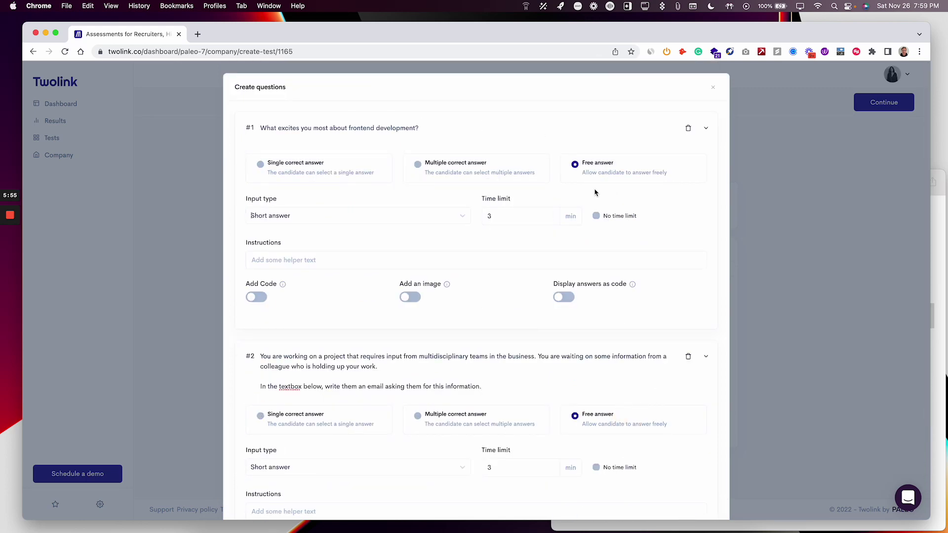
pyautogui.click(458, 217)
pyautogui.click(406, 254)
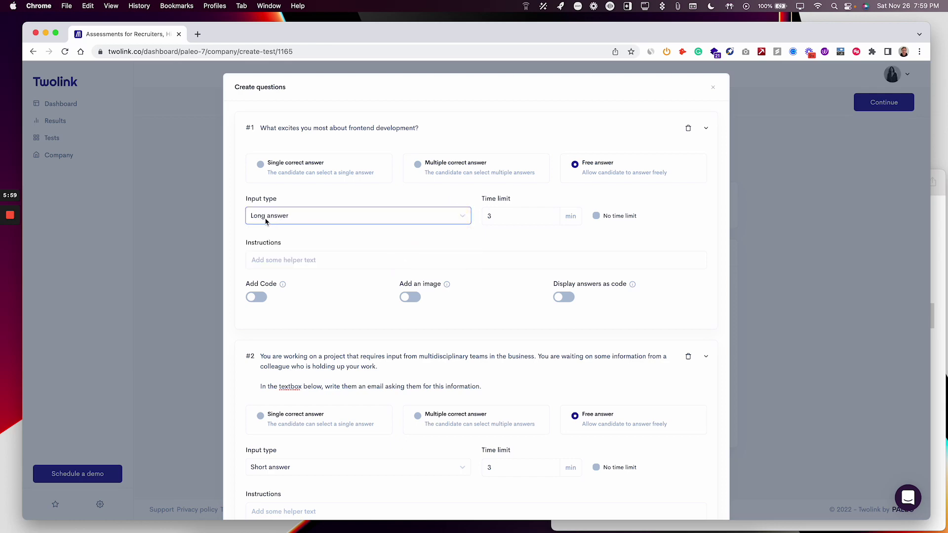
pyautogui.scroll(-5, 311, 222)
pyautogui.click(459, 318)
pyautogui.click(425, 351)
pyautogui.scroll(5, 429, 346)
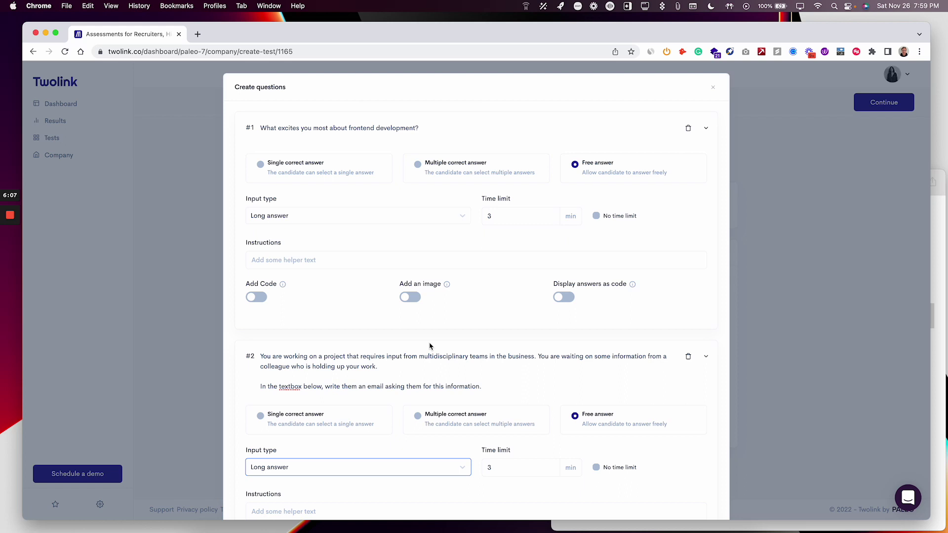
pyautogui.click(444, 218)
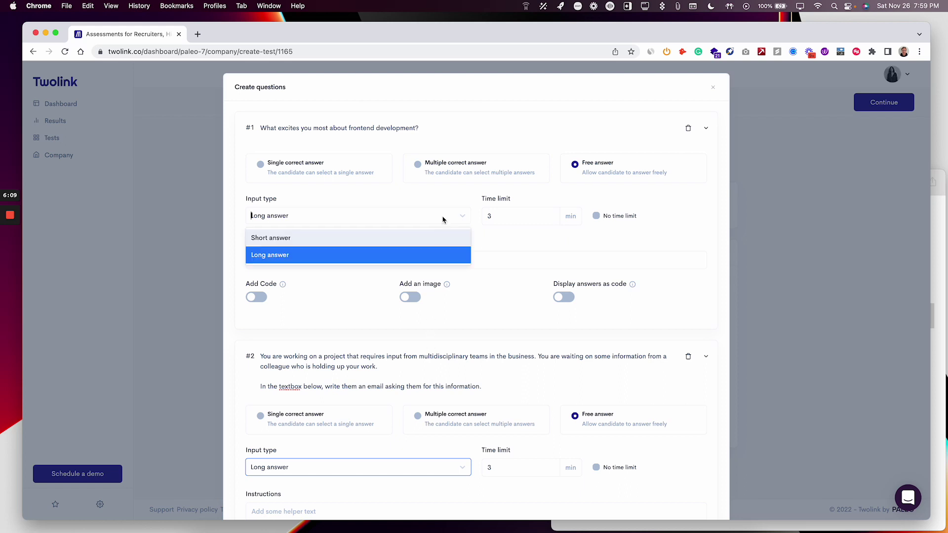
pyautogui.press('Tab')
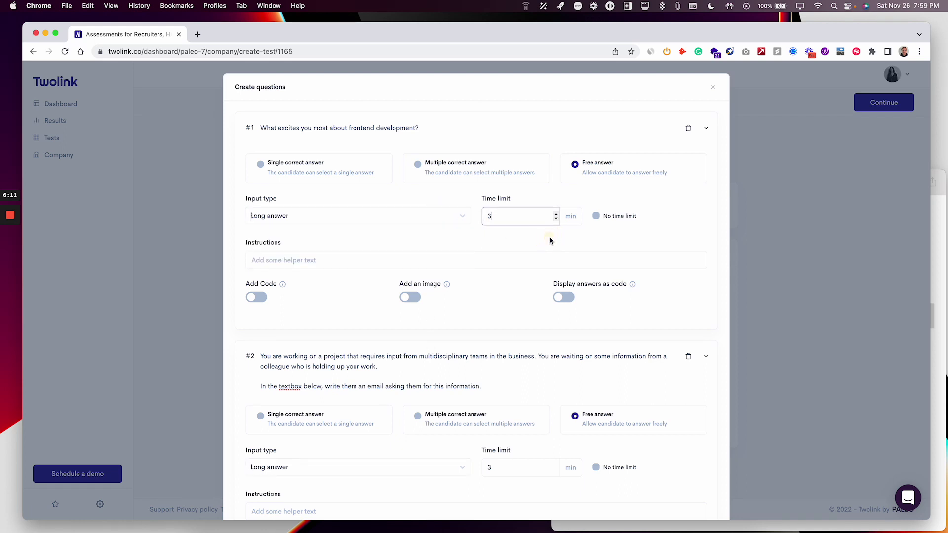
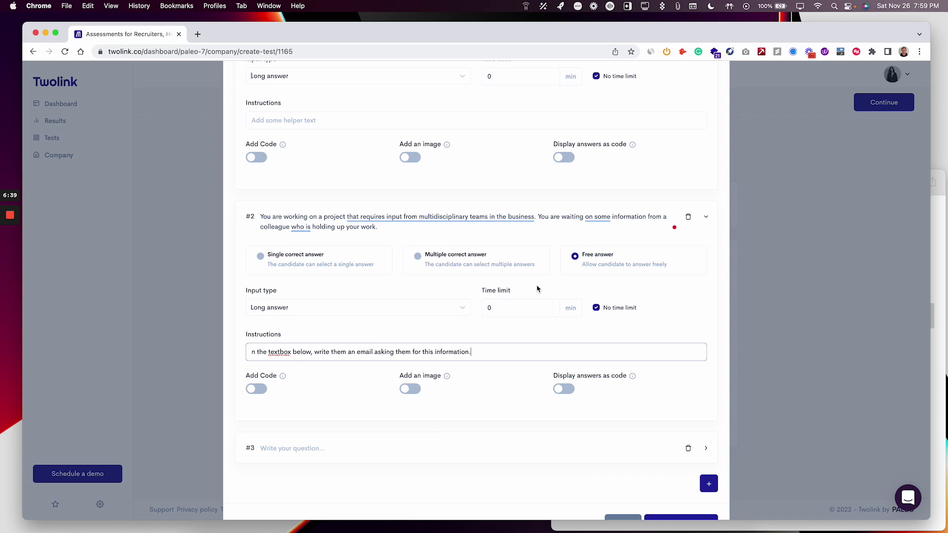
# Step: Try the Add Code option on question #1 with the snippet console.log("hey")
pyautogui.scroll(3, 538, 291)
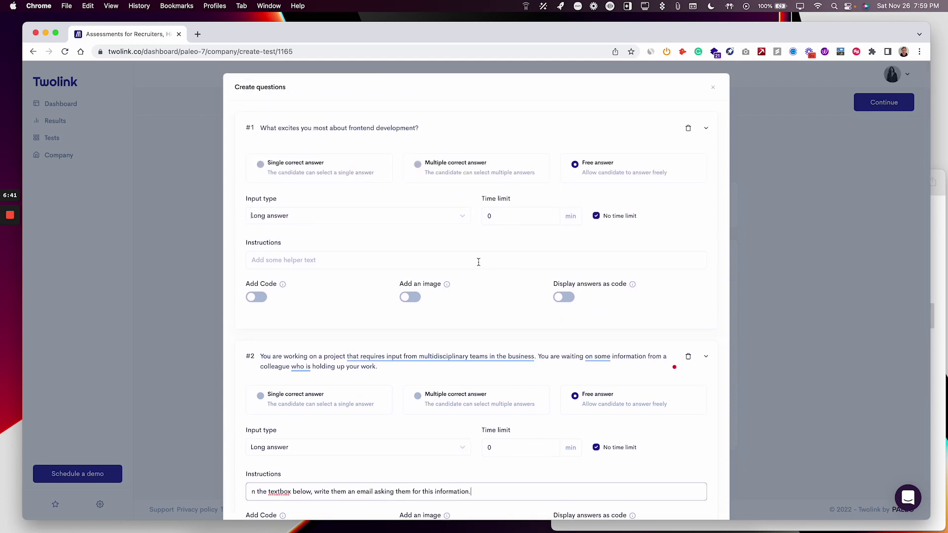
pyautogui.click(469, 252)
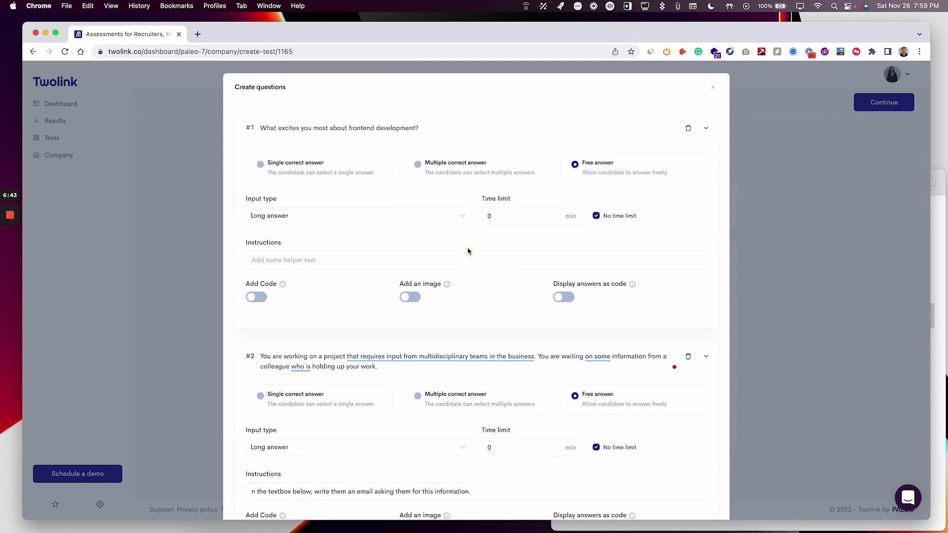
pyautogui.click(256, 297)
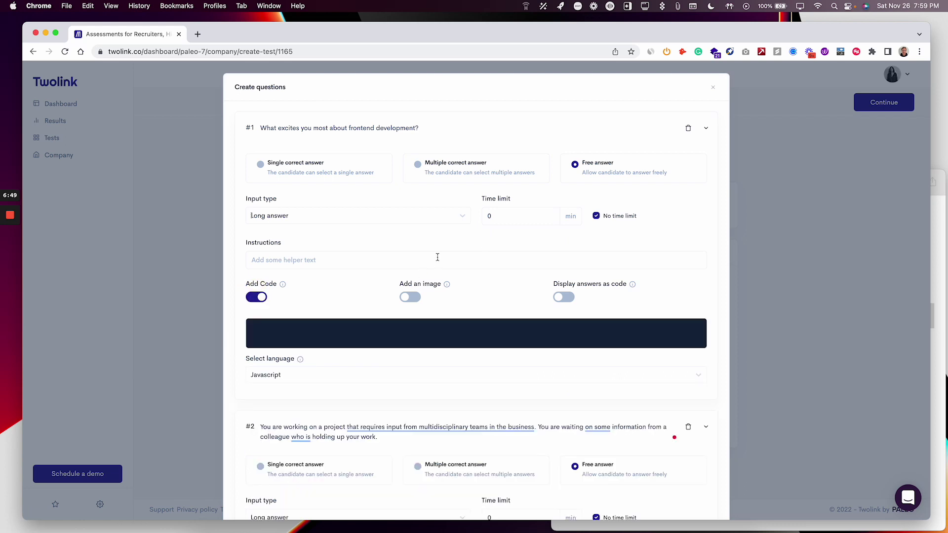
pyautogui.click(279, 325)
pyautogui.scroll(-2, 349, 359)
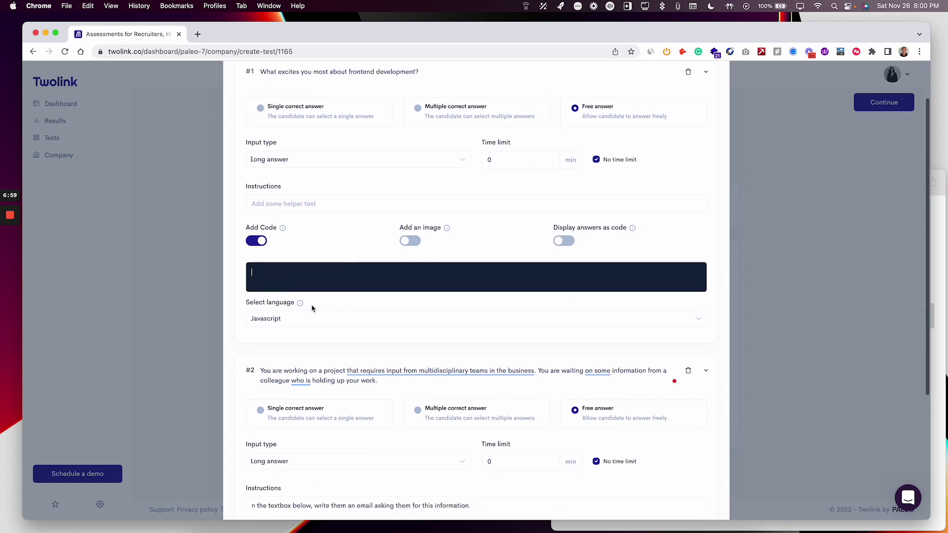
pyautogui.write('console.log("hey')
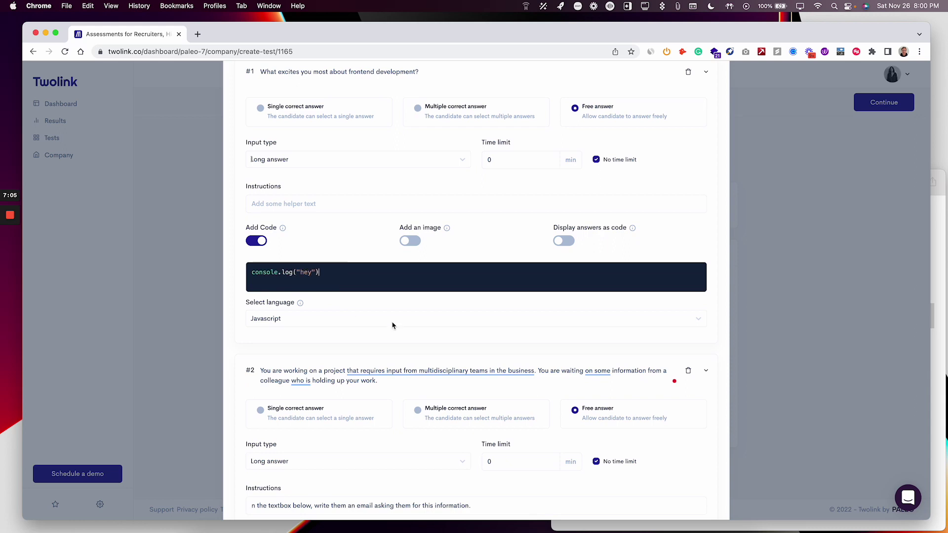
# Step: Browse the snippet's highlighting languages, try Plaintext (No highlight), and set it back to Javascript
pyautogui.scroll(2, 400, 326)
pyautogui.scroll(-2, 400, 323)
pyautogui.click(416, 321)
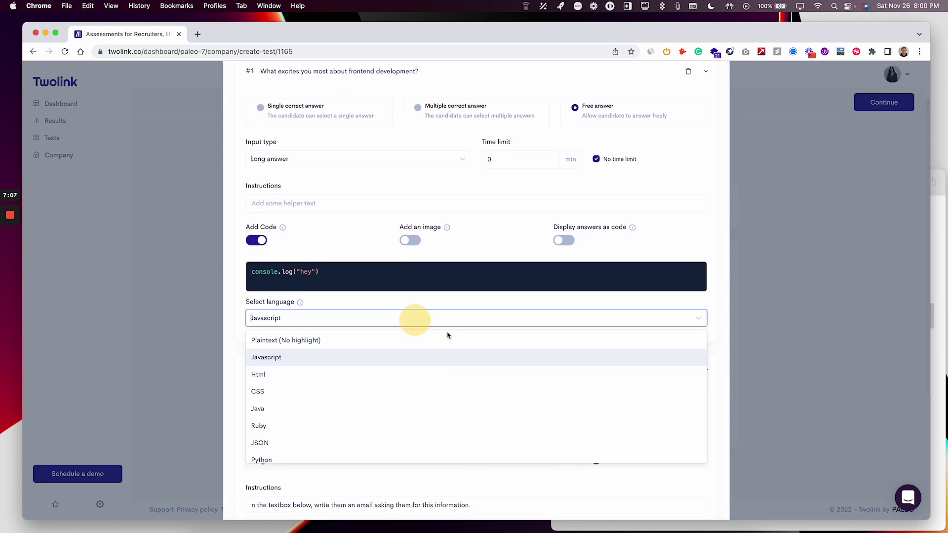
pyautogui.scroll(-10, 338, 398)
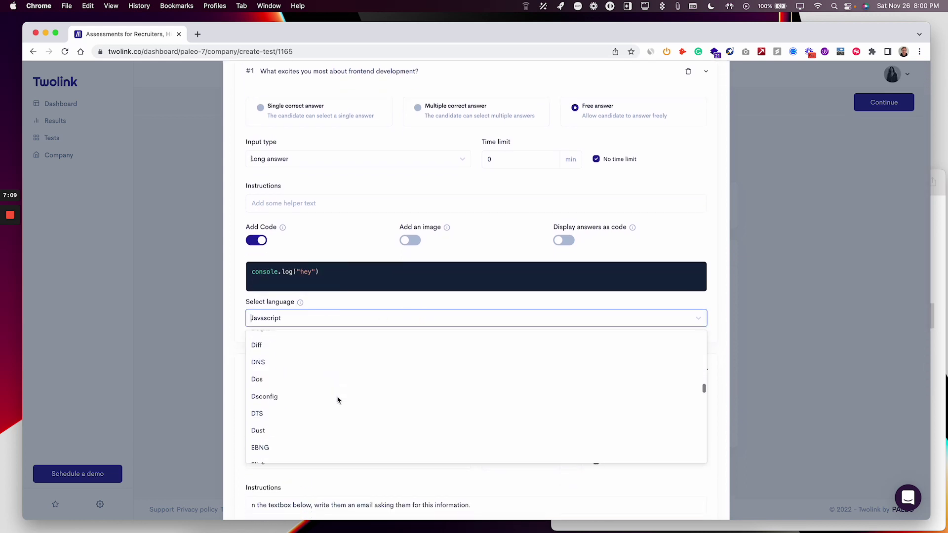
pyautogui.scroll(-15, 338, 400)
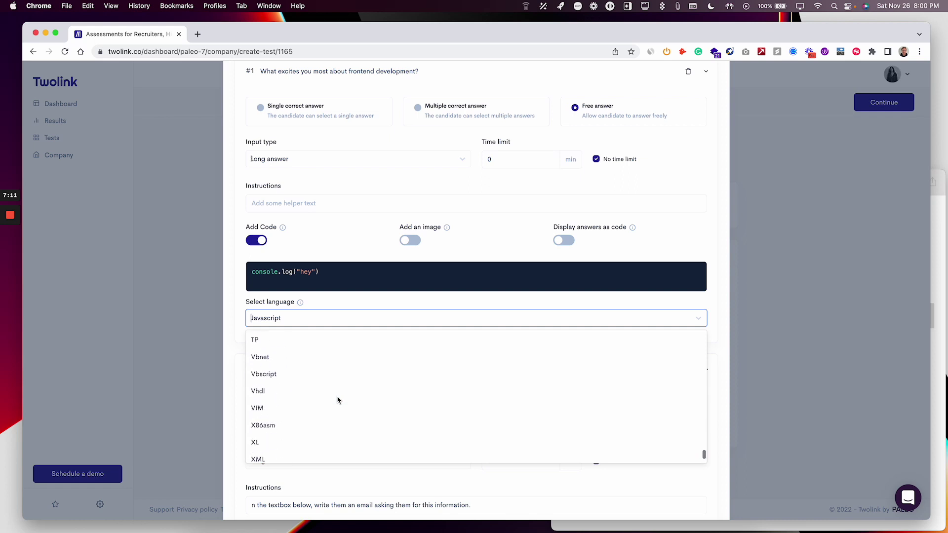
pyautogui.scroll(10, 355, 349)
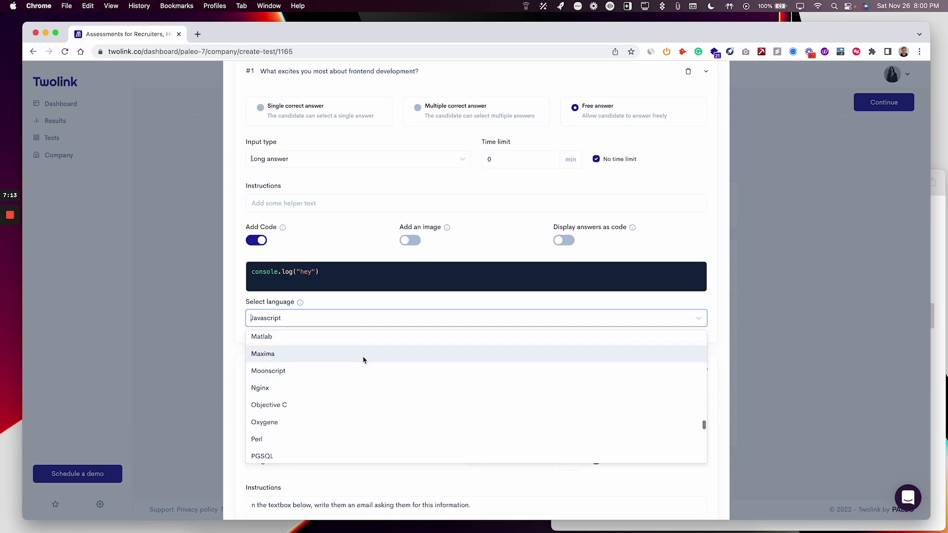
pyautogui.scroll(15, 366, 353)
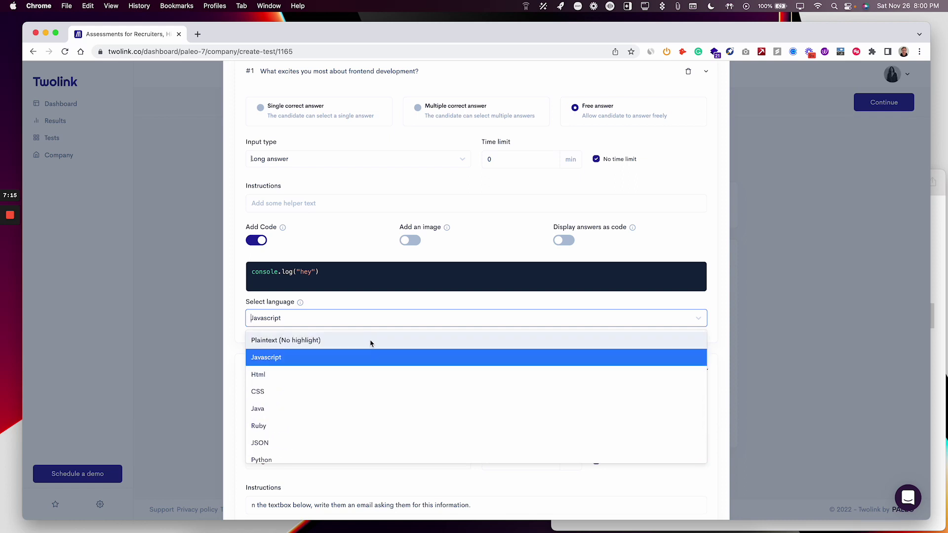
pyautogui.click(356, 345)
pyautogui.click(350, 318)
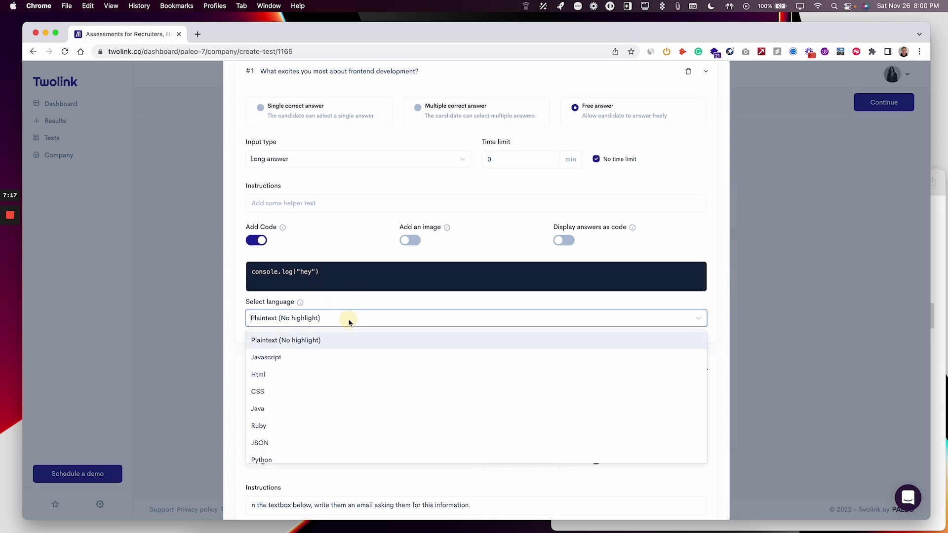
pyautogui.click(330, 357)
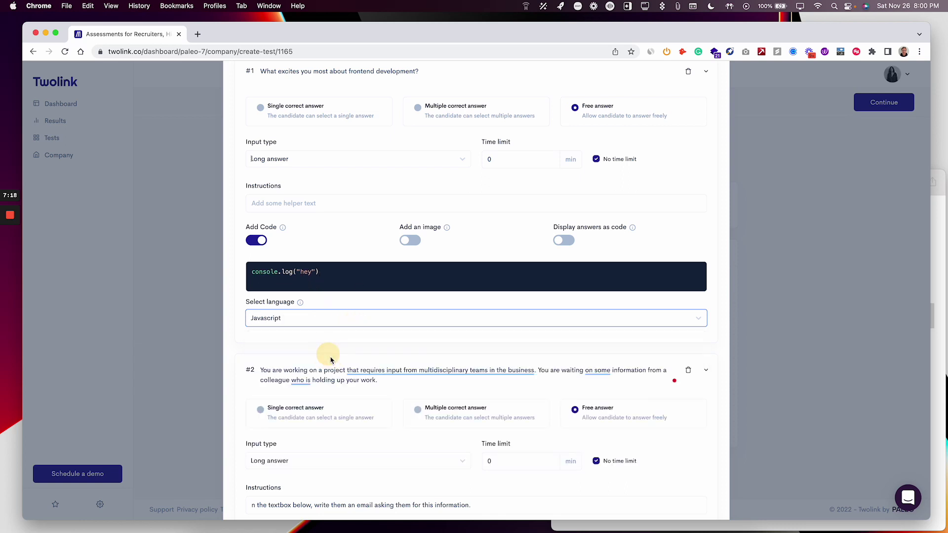
# Step: Turn off Add Code for question #1, and switch its Add an image option on and off again
pyautogui.click(258, 241)
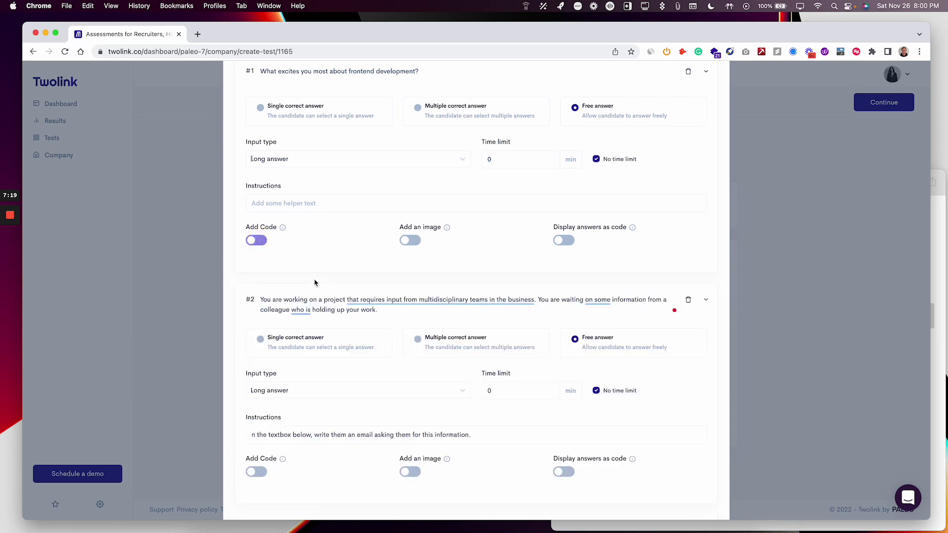
pyautogui.click(410, 241)
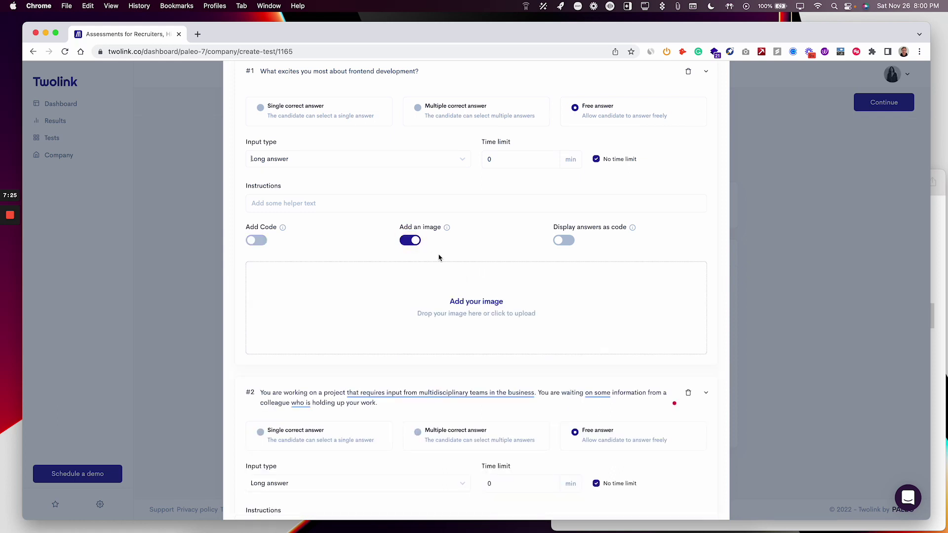
pyautogui.click(414, 241)
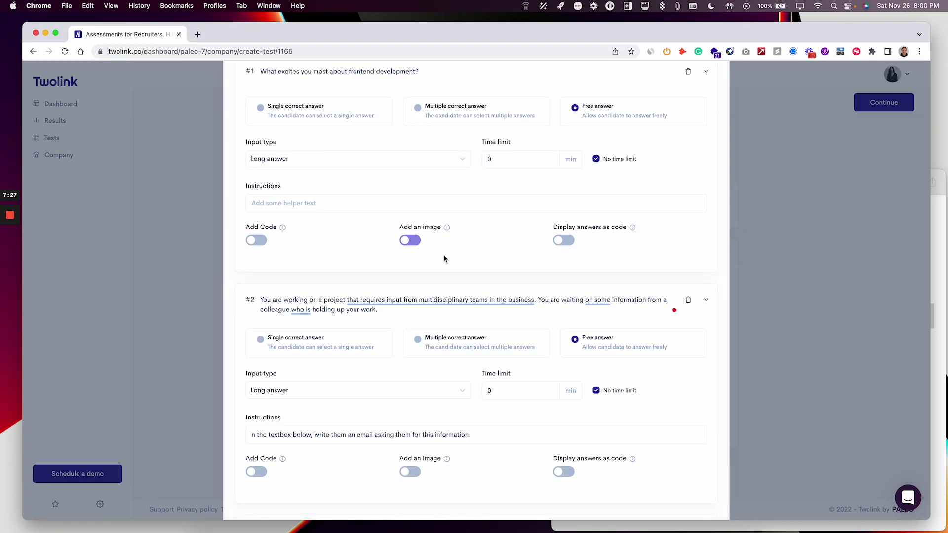
pyautogui.scroll(2, 504, 282)
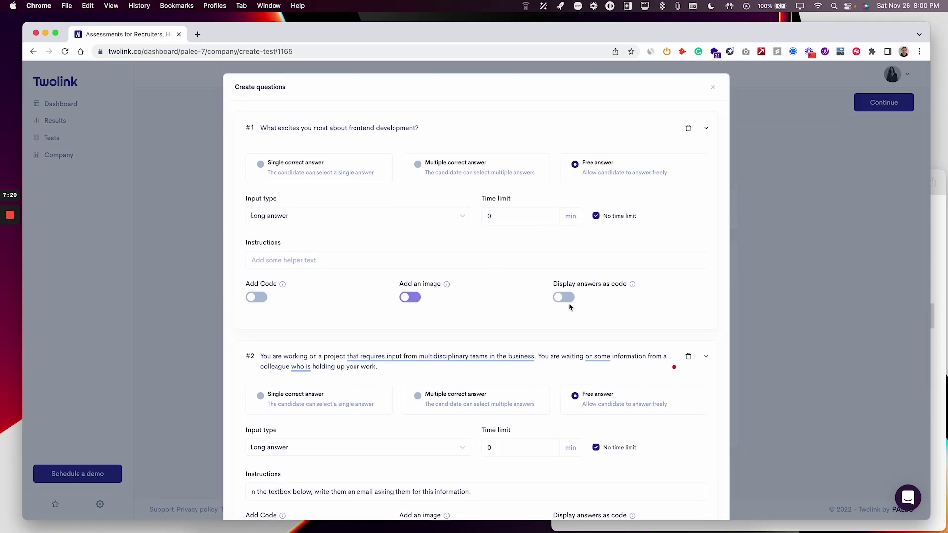
# Step: Expand question #3 and fill in "Have you worked on a React fintech application before?", copied from the Frontend developer (React) note
pyautogui.scroll(-4, 513, 274)
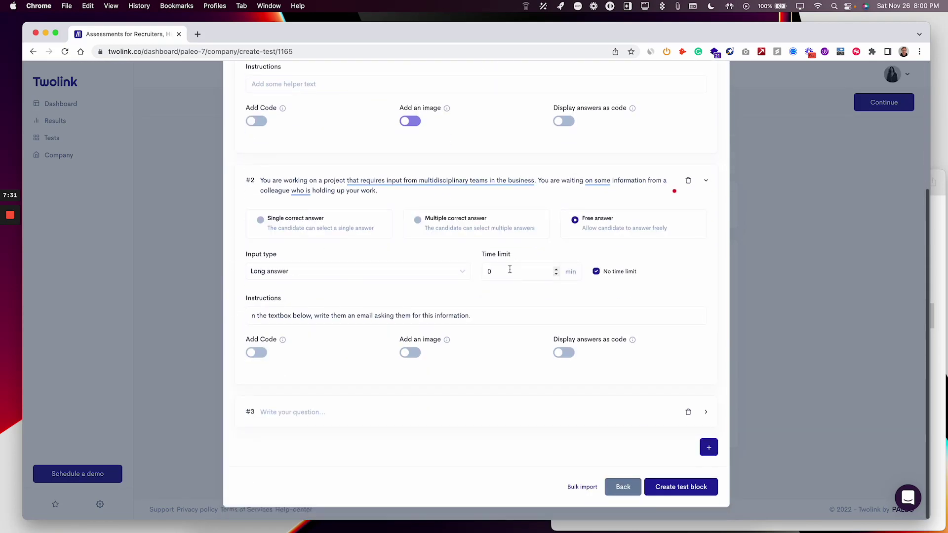
pyautogui.click(707, 412)
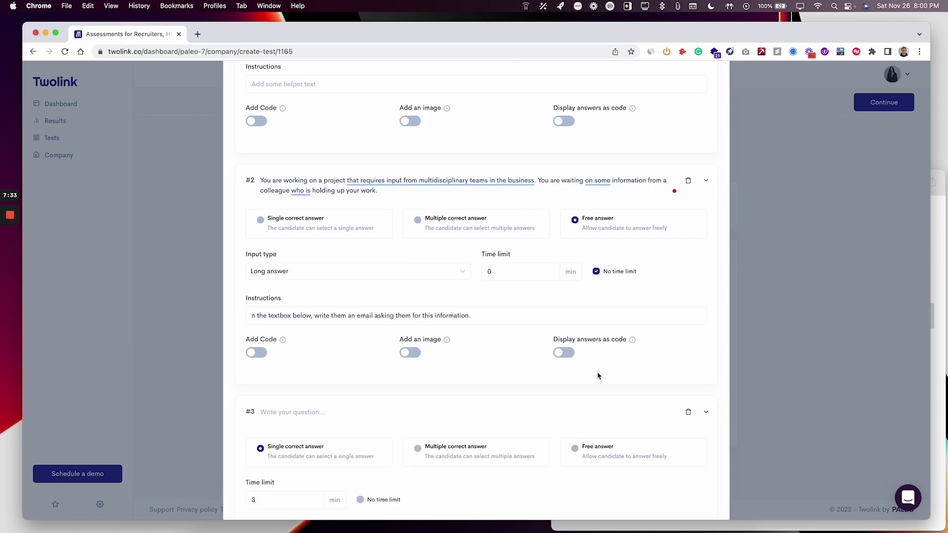
pyautogui.scroll(-5, 459, 331)
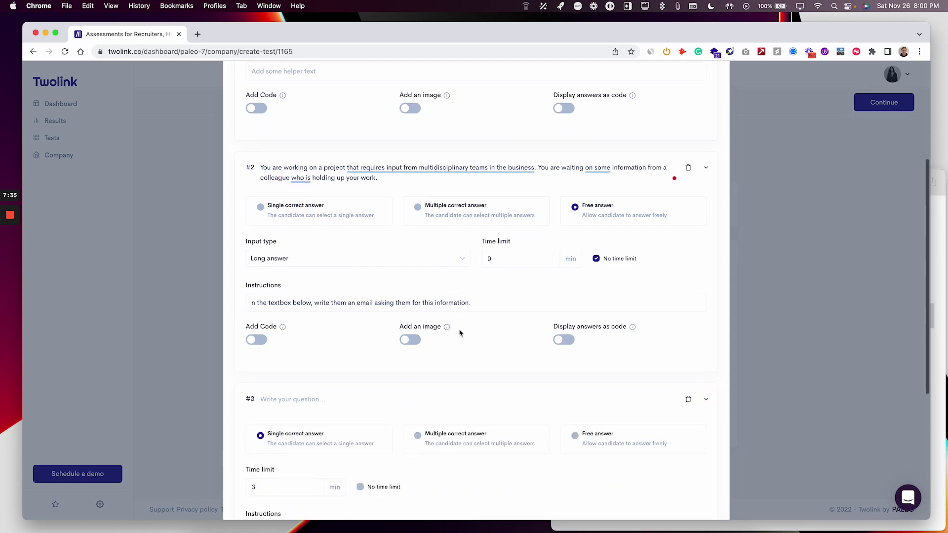
pyautogui.scroll(7, 459, 329)
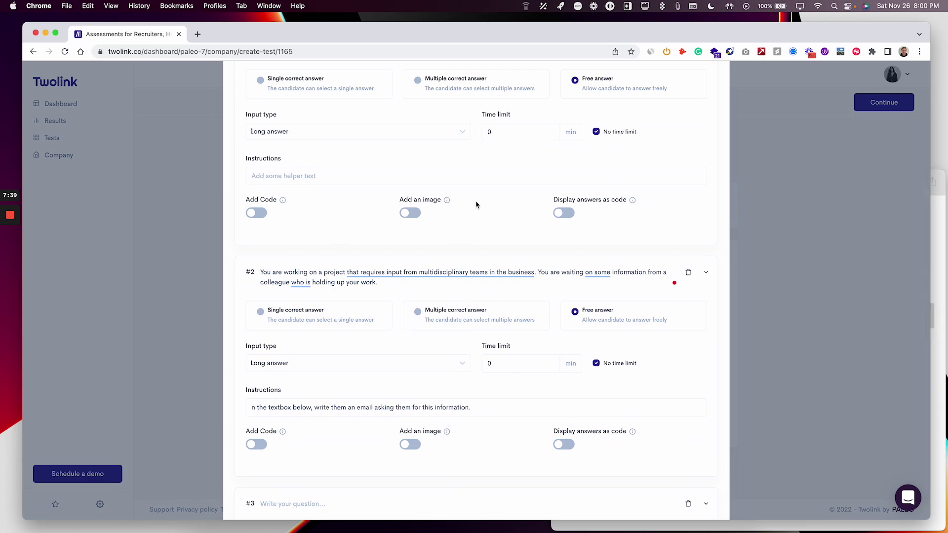
pyautogui.scroll(3, 542, 352)
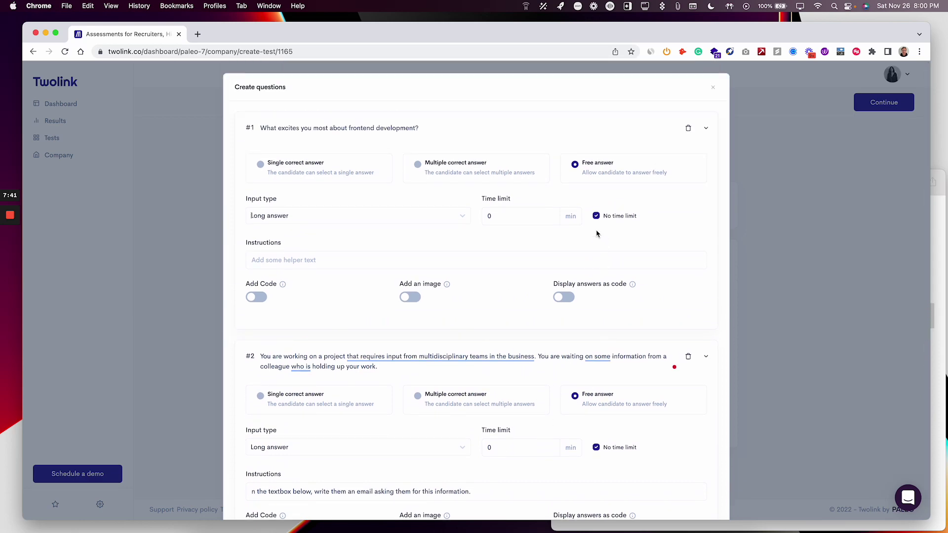
pyautogui.scroll(-10, 516, 395)
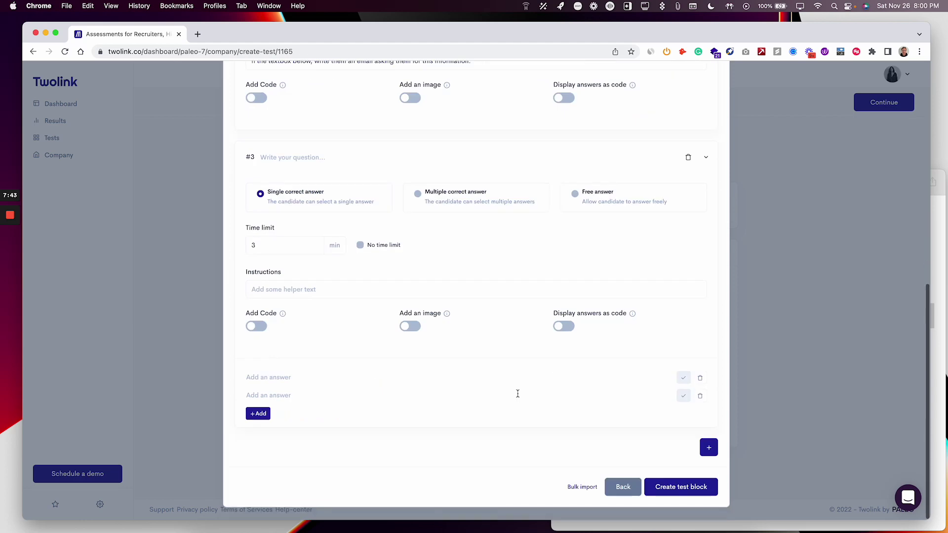
pyautogui.hotkey('ctrl', 'Up')
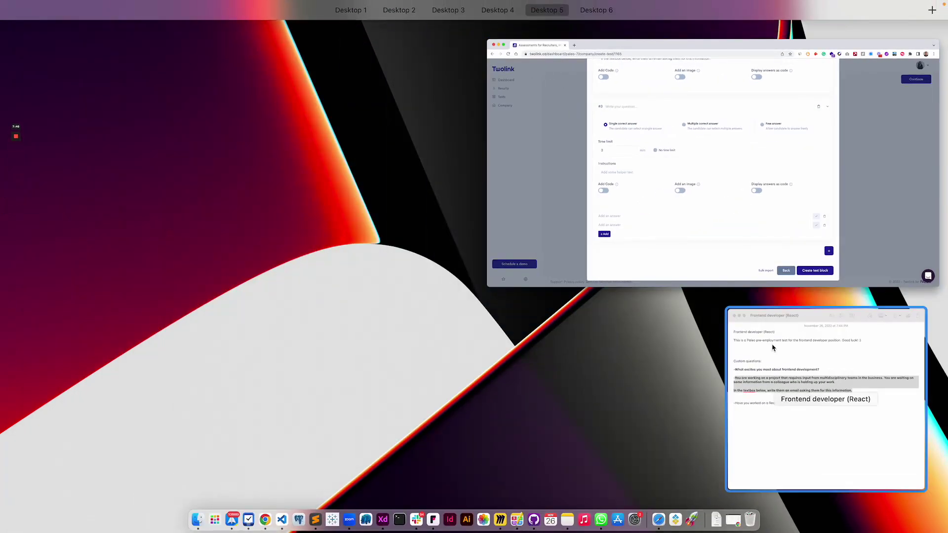
pyautogui.click(772, 350)
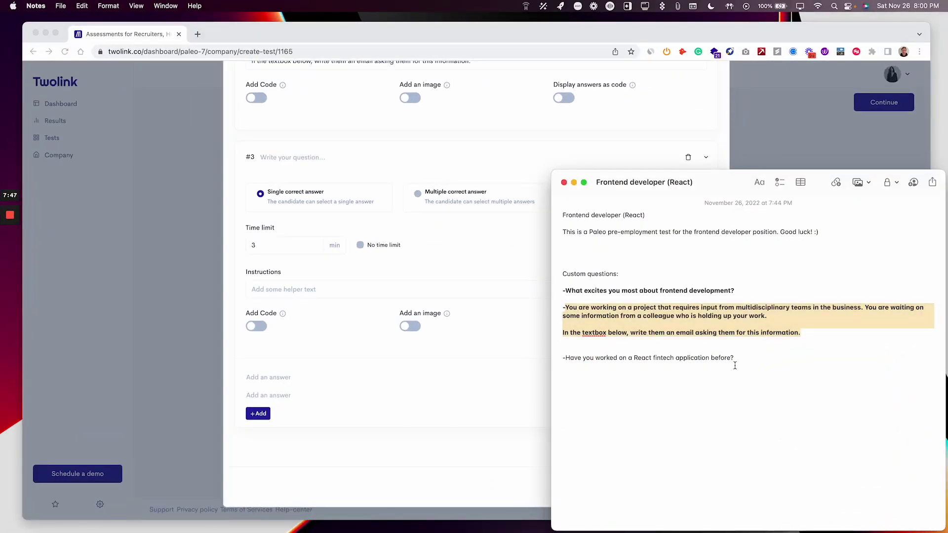
pyautogui.moveTo(734, 366); pyautogui.dragTo(566, 360)
pyautogui.press('super+c')
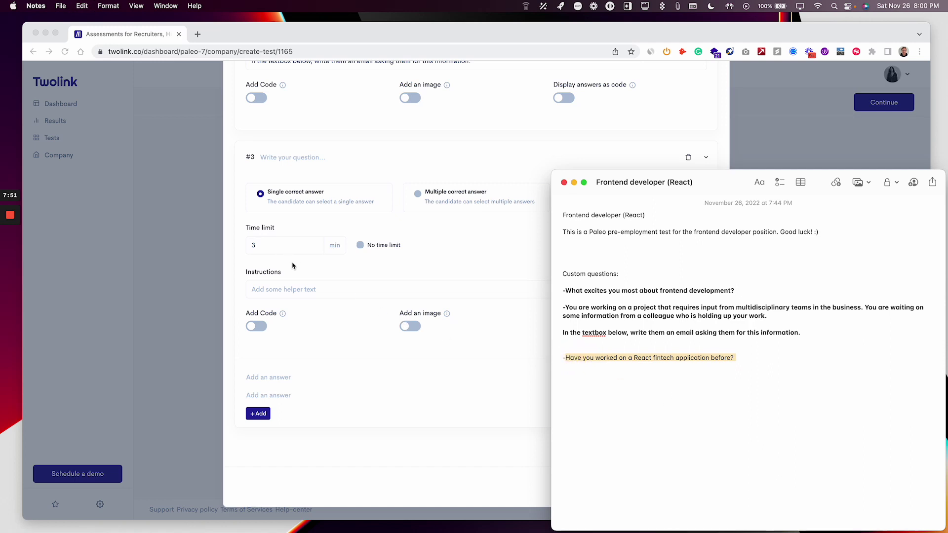
pyautogui.click(296, 158)
pyautogui.press('super+v')
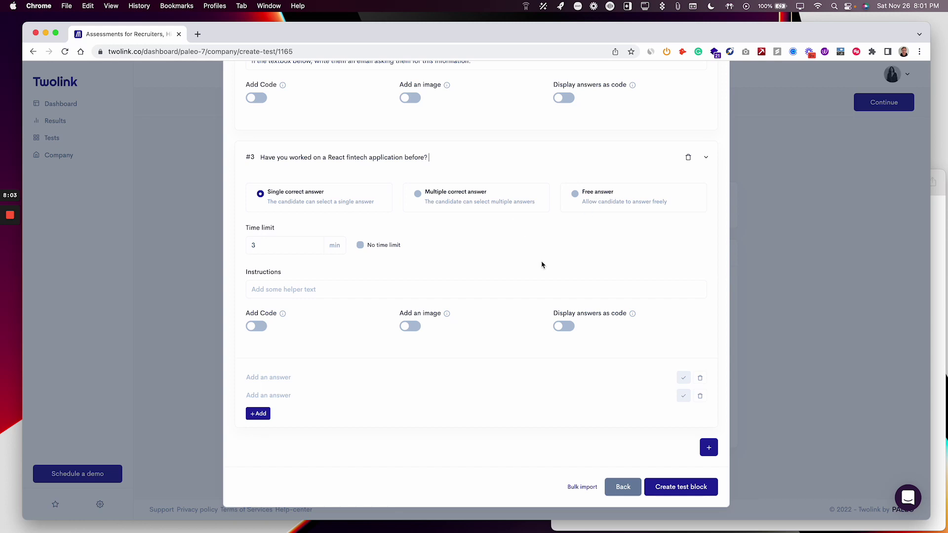
# Step: Give question #3 the answers Yes and No, and mark Yes as the correct answer
pyautogui.click(268, 377)
pyautogui.write('Y')
pyautogui.press('Tab')
pyautogui.press('Tab')
pyautogui.write('No')
pyautogui.click(683, 381)
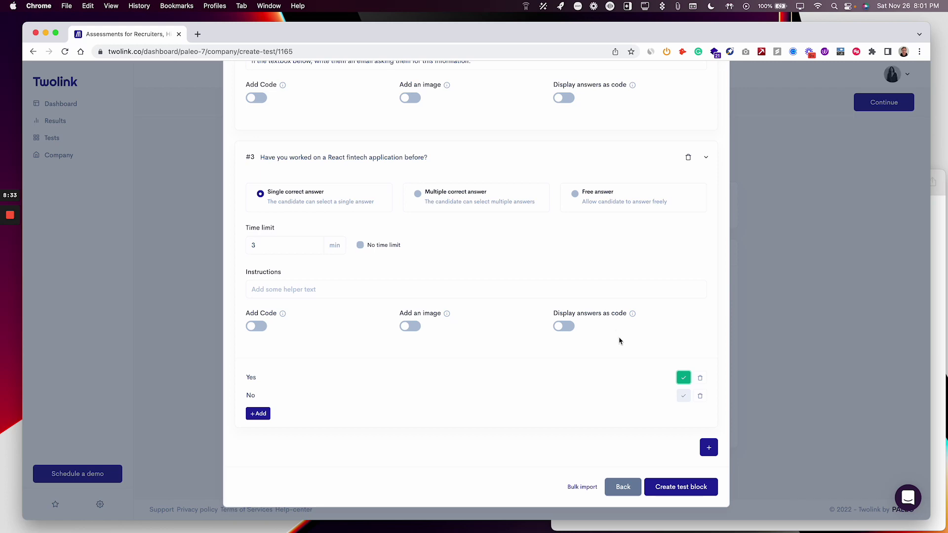
# Step: Look over the three questions, view the Bulk import file upload options, and cancel them without uploading a file
pyautogui.scroll(9, 693, 309)
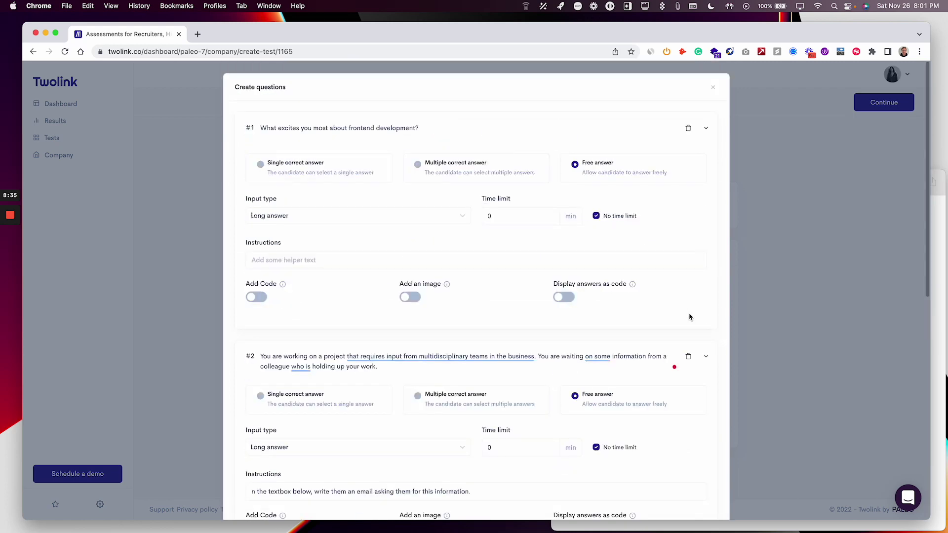
pyautogui.scroll(-7, 629, 361)
pyautogui.scroll(-2, 630, 361)
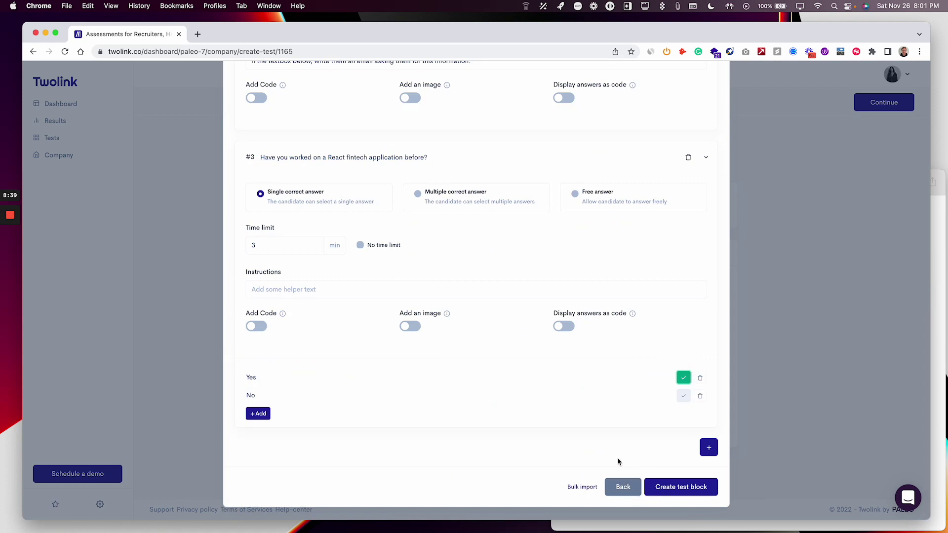
pyautogui.click(581, 488)
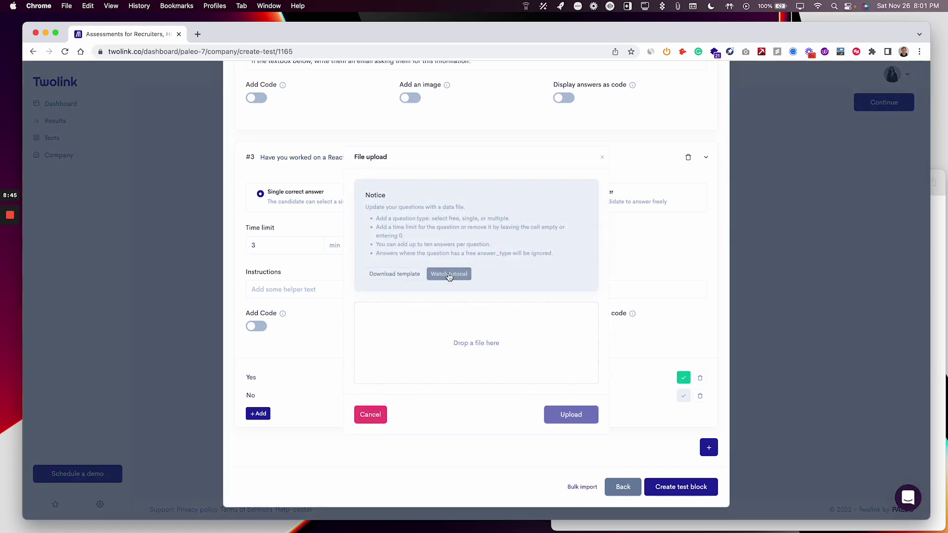
pyautogui.click(377, 418)
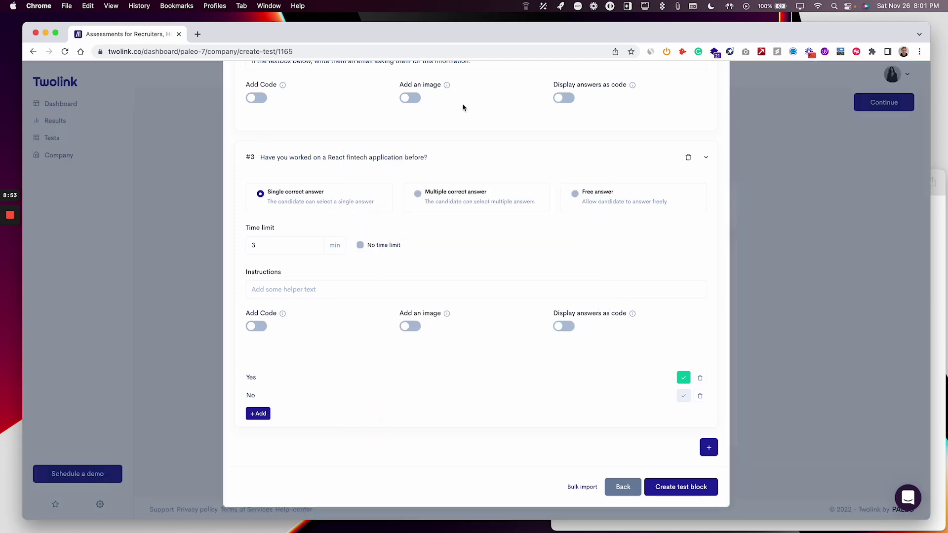
# Step: Check the three custom questions once more and create the test block
pyautogui.scroll(15, 383, 309)
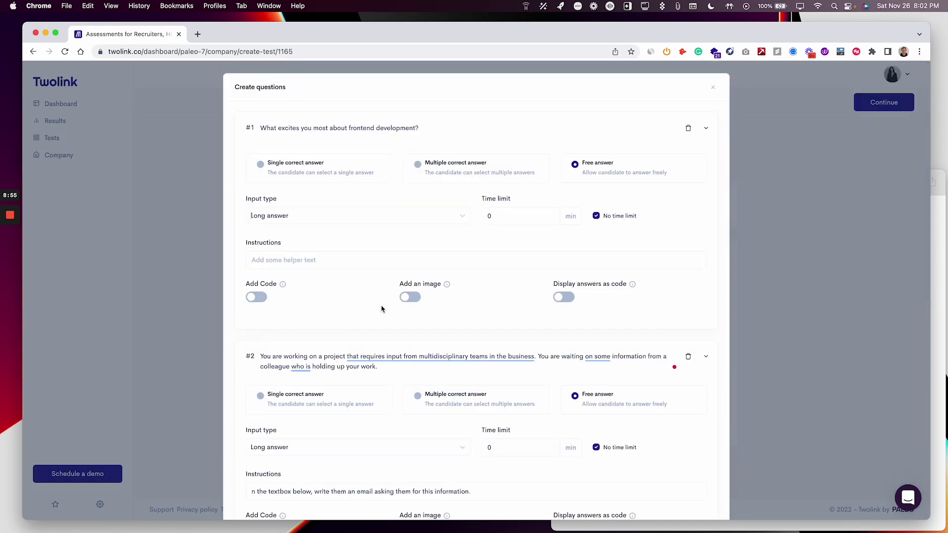
pyautogui.scroll(-15, 631, 182)
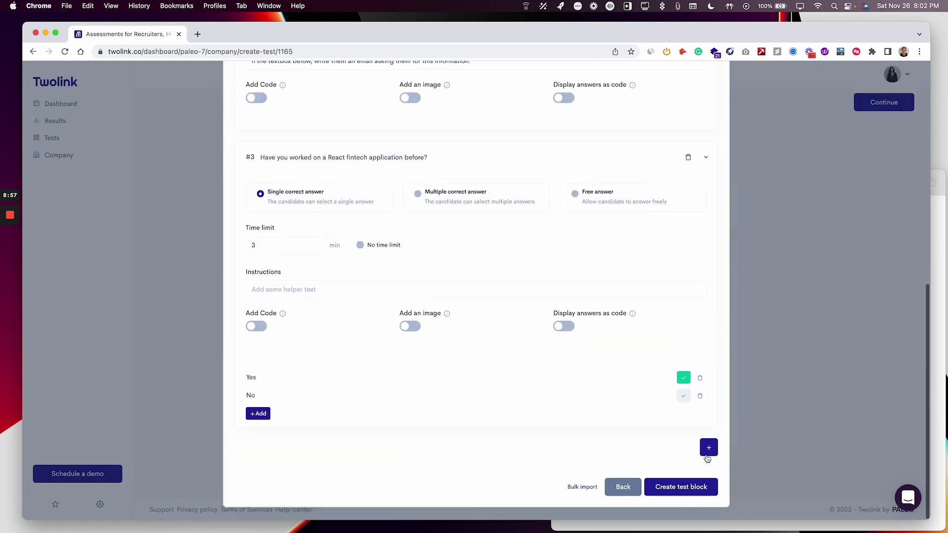
pyautogui.click(679, 488)
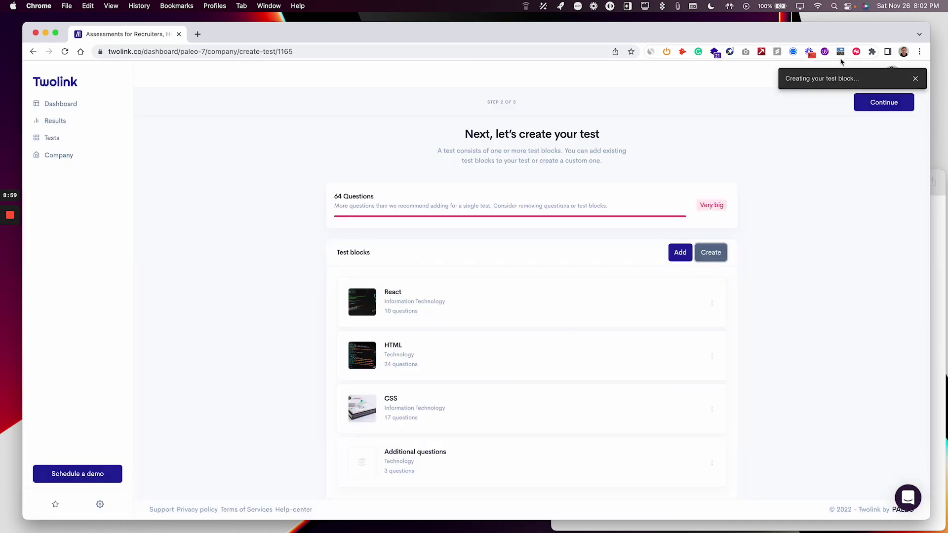
# Step: Reorder the test blocks to HTML, CSS, React, Additional questions, and continue to the test preview
pyautogui.scroll(-2, 580, 408)
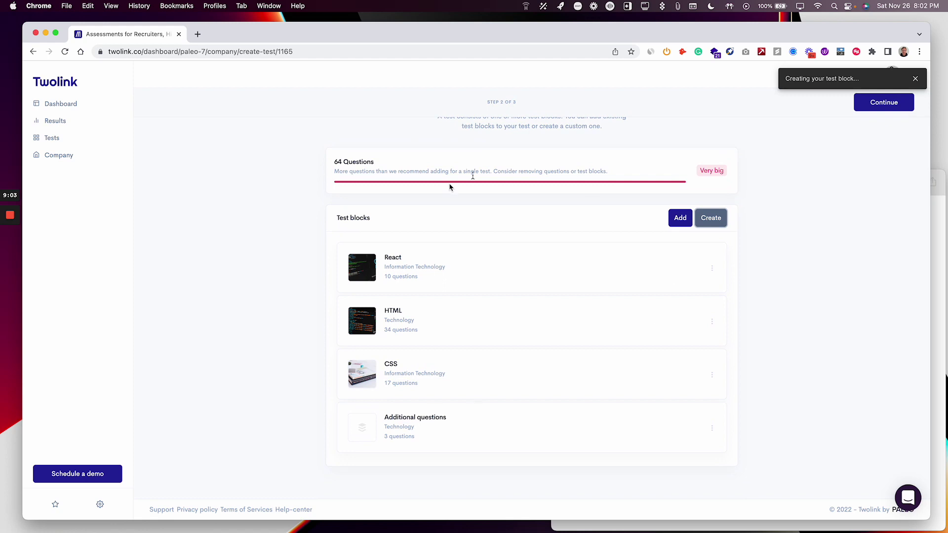
pyautogui.moveTo(503, 308); pyautogui.dragTo(509, 254)
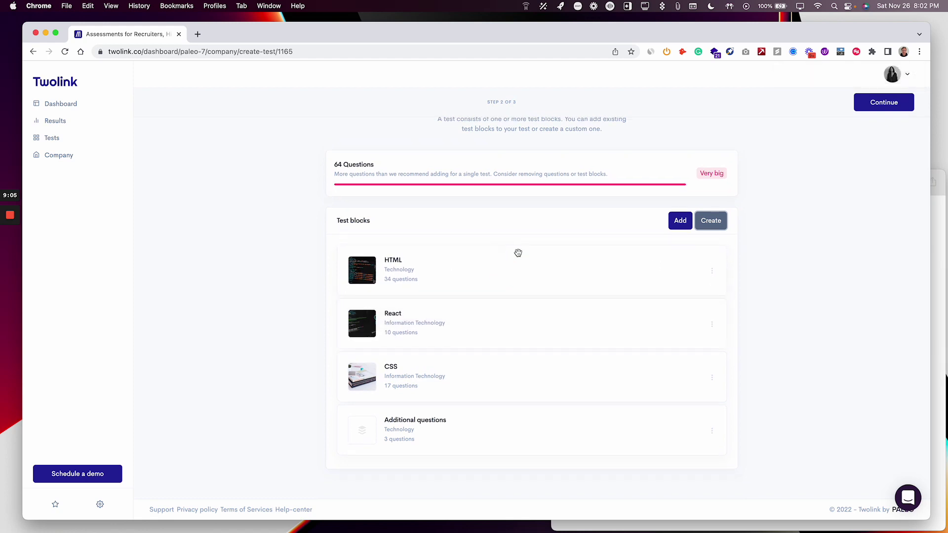
pyautogui.moveTo(501, 370); pyautogui.dragTo(502, 319)
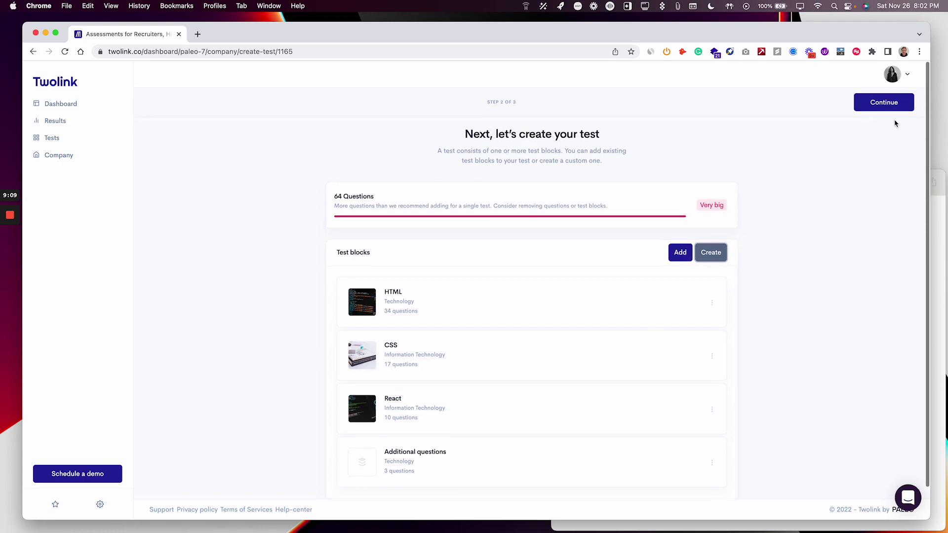
pyautogui.click(887, 104)
# Step: Review the test preview's title, description, block order, recording option, attributes and notes field
pyautogui.scroll(-3, 417, 324)
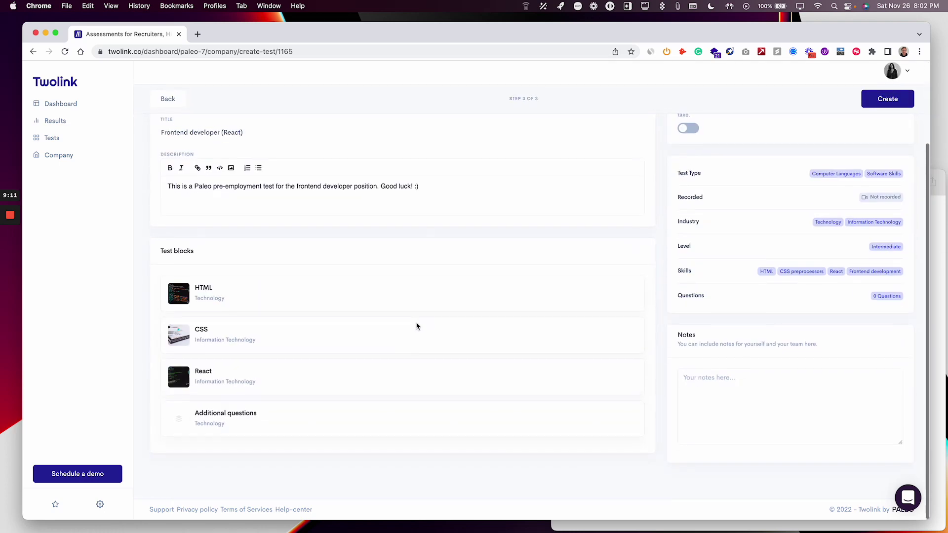
pyautogui.scroll(3, 400, 320)
pyautogui.scroll(-1, 400, 320)
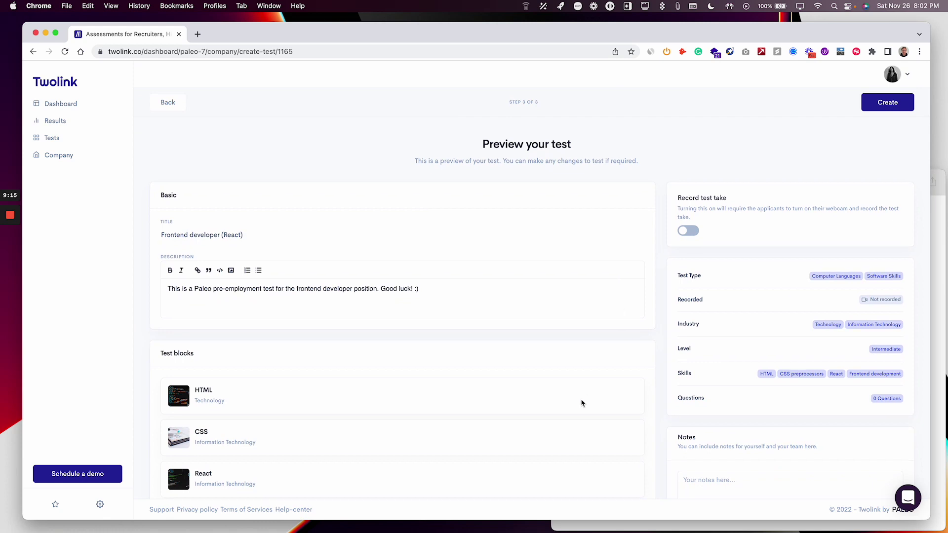
pyautogui.scroll(-3, 588, 400)
pyautogui.scroll(3, 588, 400)
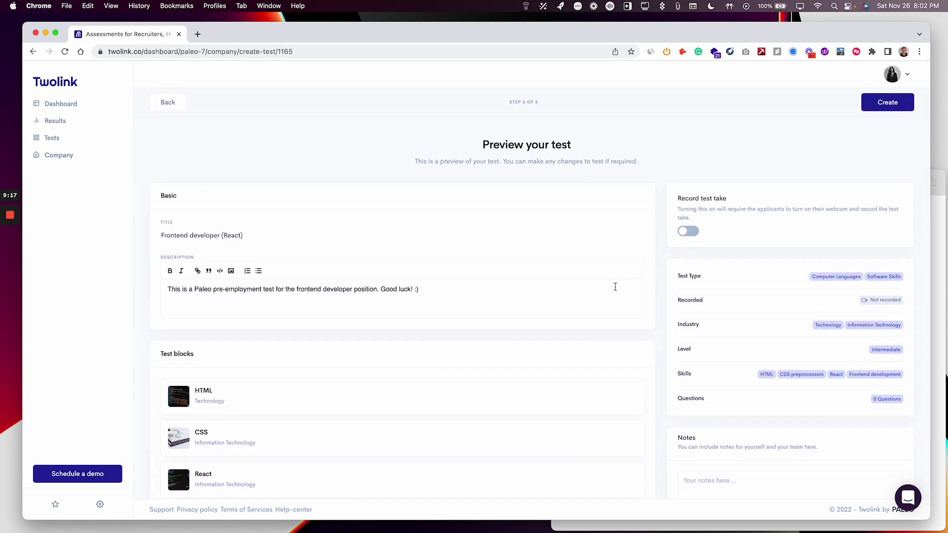
pyautogui.scroll(-3, 615, 286)
pyautogui.click(733, 403)
pyautogui.scroll(4, 735, 385)
pyautogui.scroll(-4, 435, 277)
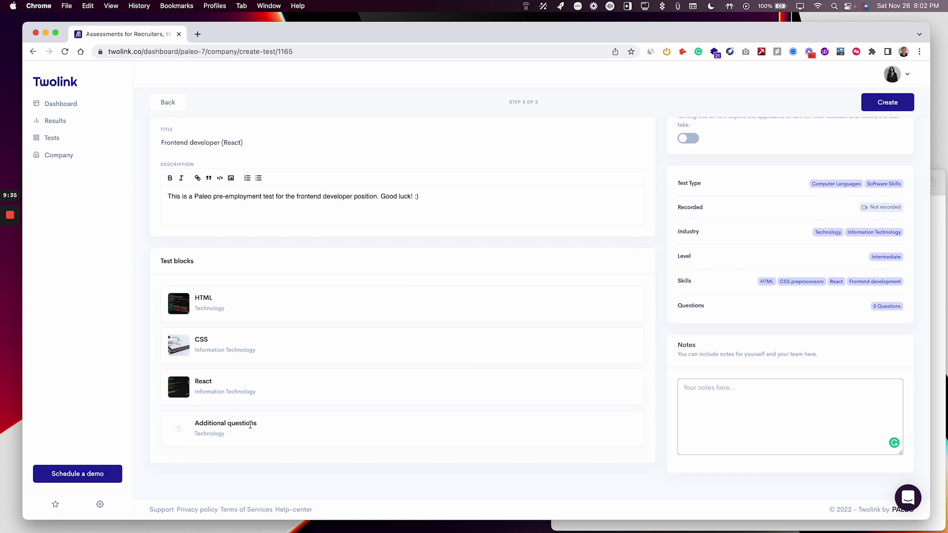
# Step: Create the Frontend developer (React) test from its preview
pyautogui.scroll(1, 251, 425)
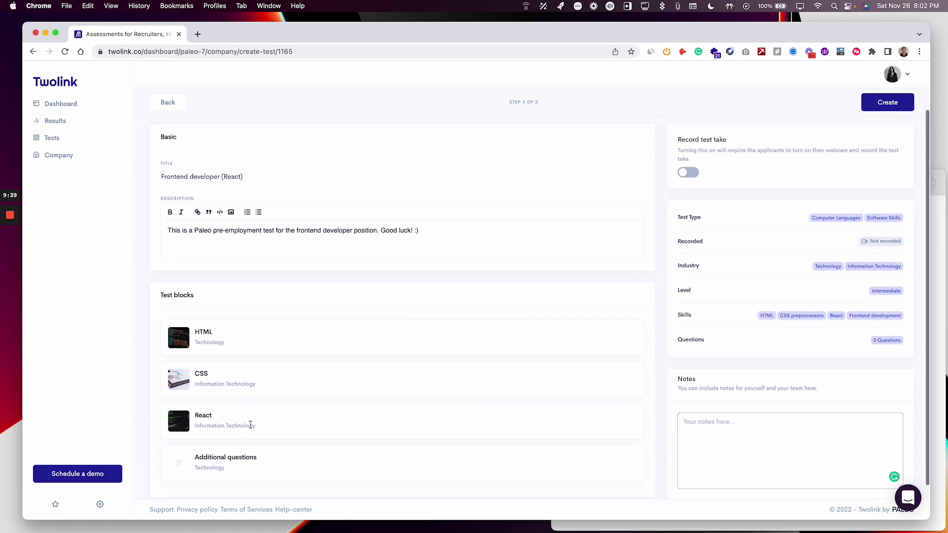
pyautogui.scroll(2, 250, 425)
pyautogui.click(886, 109)
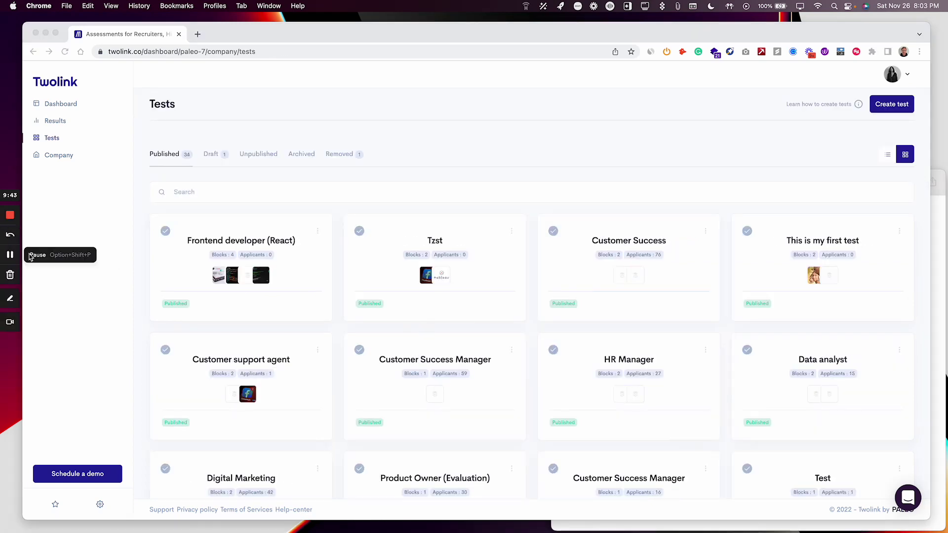
# Step: Browse the published tests in list view and switch back to grid view
pyautogui.click(379, 154)
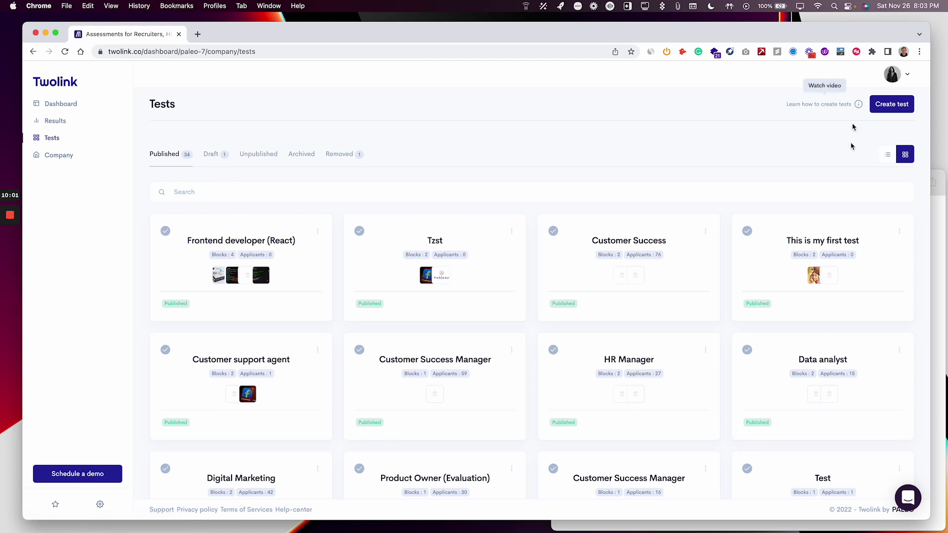
pyautogui.click(888, 155)
pyautogui.scroll(-5, 459, 331)
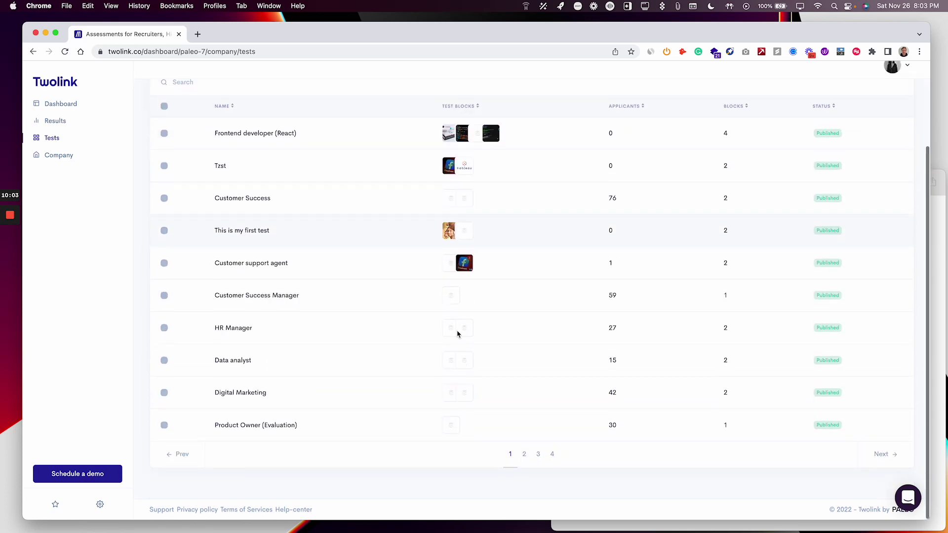
pyautogui.scroll(5, 459, 331)
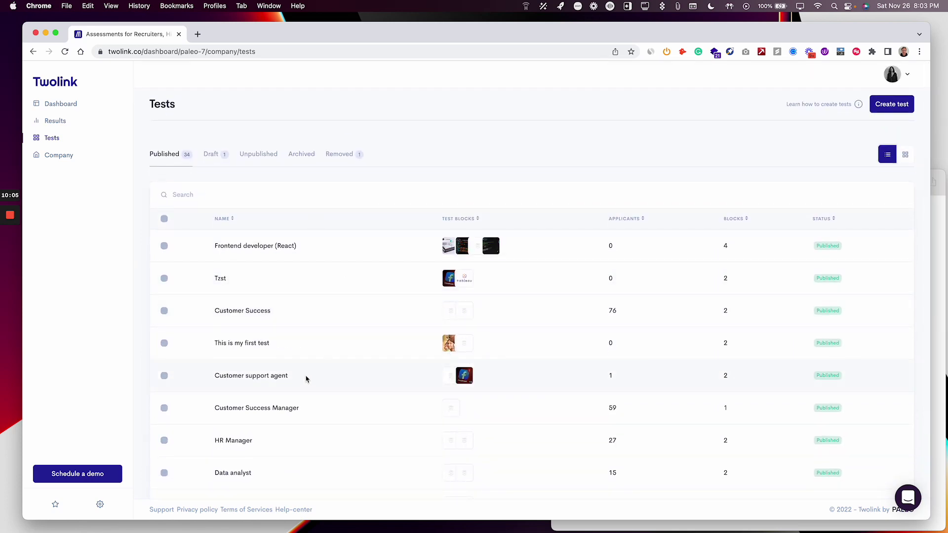
pyautogui.scroll(-5, 306, 380)
pyautogui.scroll(5, 308, 380)
pyautogui.click(906, 156)
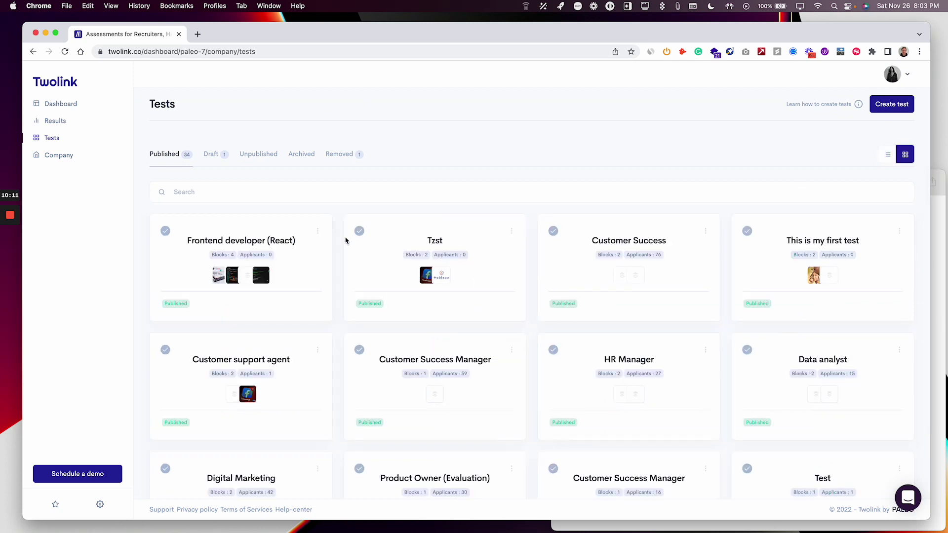
# Step: Open the Frontend developer (React) test, review its general details, and view its public applicant page with the block overview
pyautogui.click(248, 244)
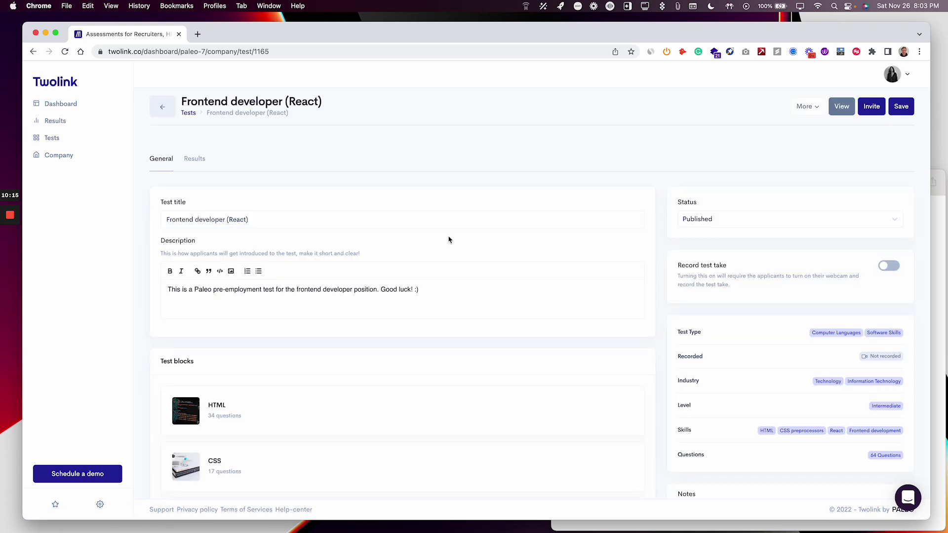
pyautogui.scroll(-5, 448, 240)
pyautogui.scroll(5, 448, 241)
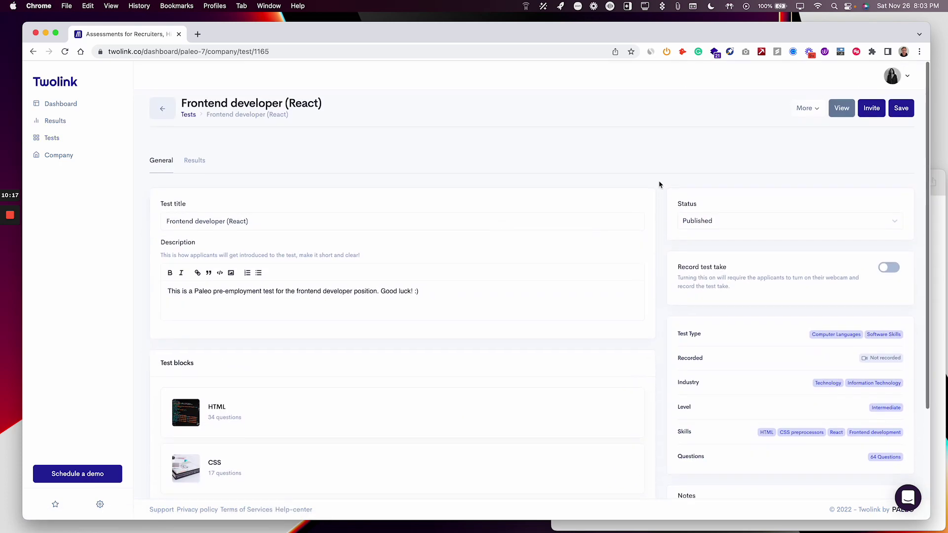
pyautogui.click(843, 106)
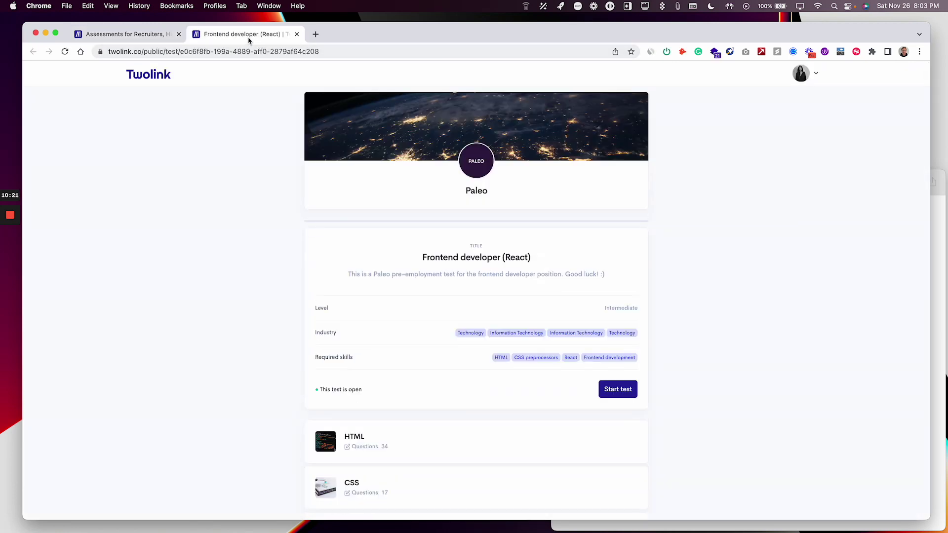
pyautogui.scroll(-3, 551, 231)
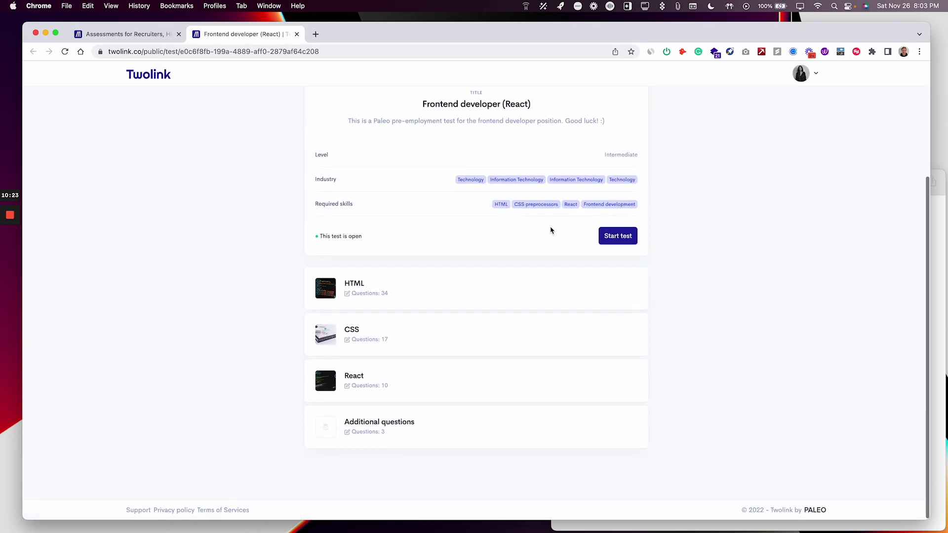
# Step: Look over the public applicant page of the Frontend developer (React) test and start the test as the signed-in applicant
pyautogui.scroll(3, 551, 231)
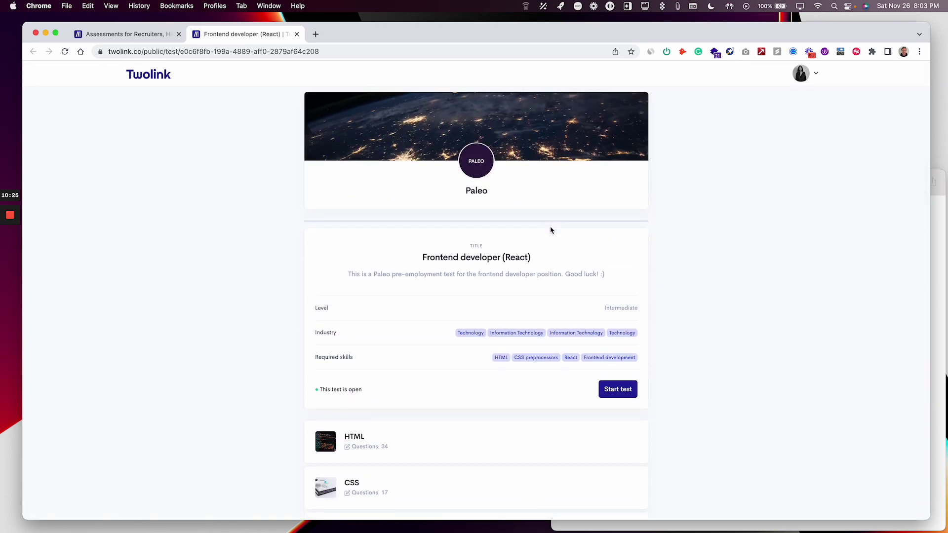
pyautogui.scroll(-3, 433, 369)
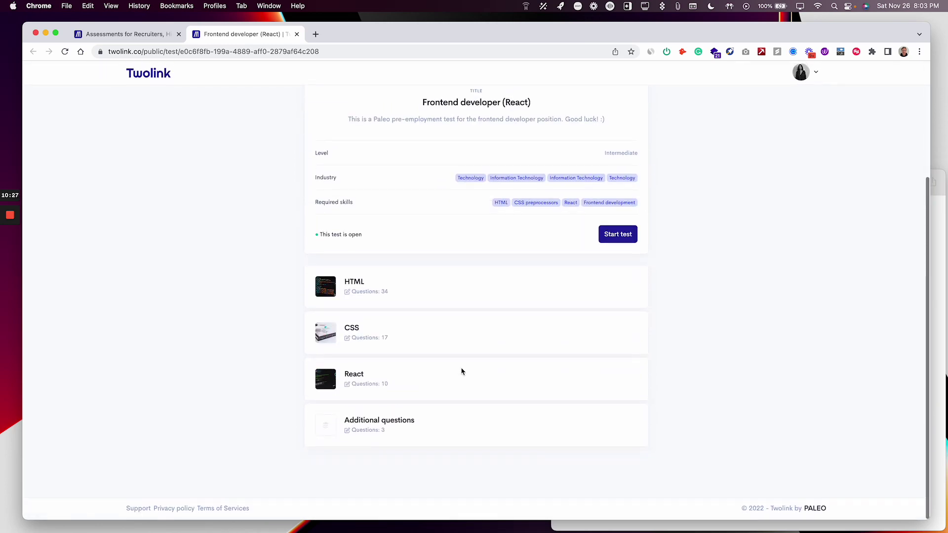
pyautogui.scroll(3, 462, 371)
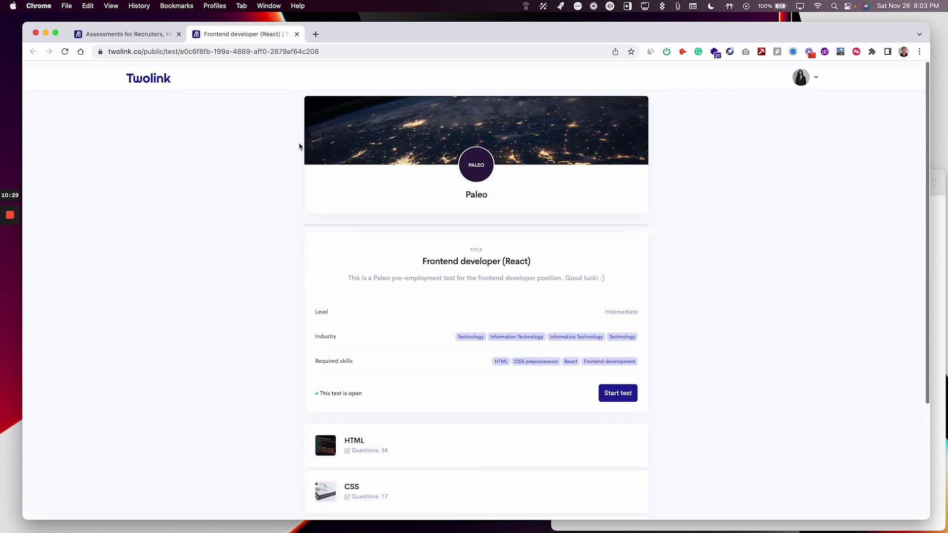
pyautogui.scroll(-3, 612, 232)
pyautogui.click(618, 237)
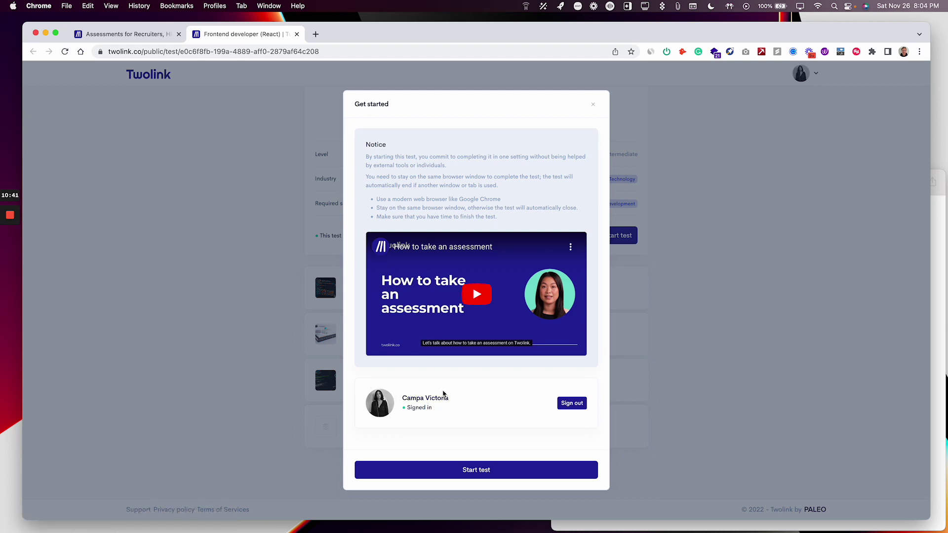
pyautogui.click(482, 472)
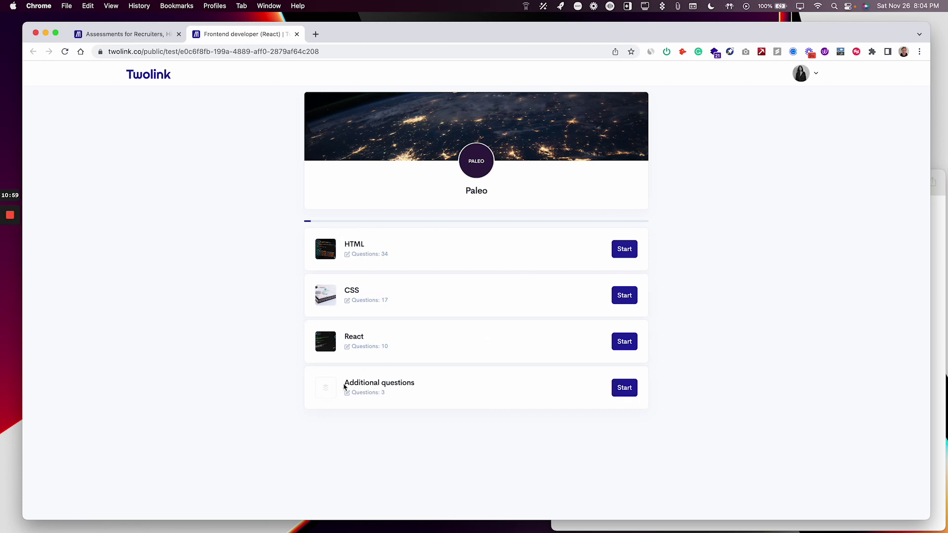
# Step: Start the Additional questions block, answer its first question with "My answer", copy that text and submit the question
pyautogui.click(625, 388)
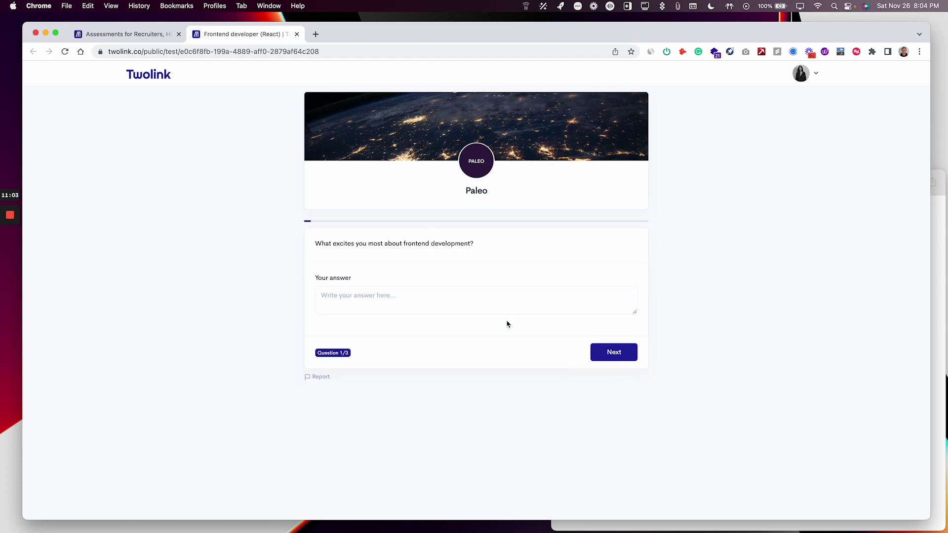
pyautogui.click(413, 304)
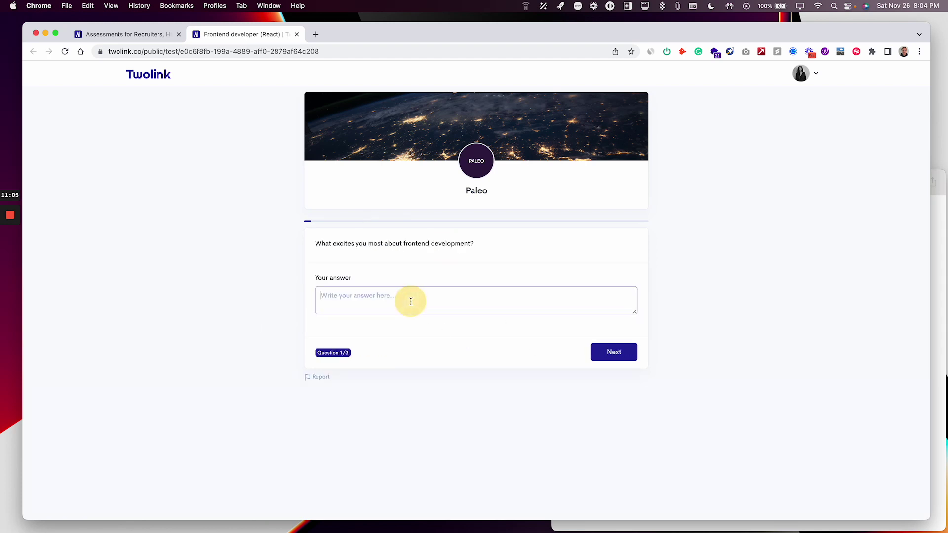
pyautogui.write('My answ')
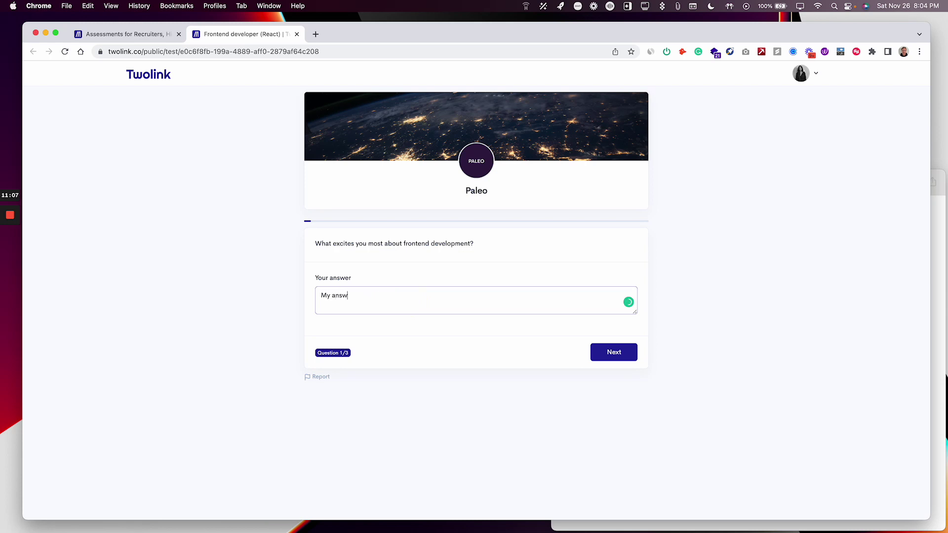
pyautogui.write('er')
pyautogui.press('super+a')
pyautogui.press('super+c')
pyautogui.click(624, 353)
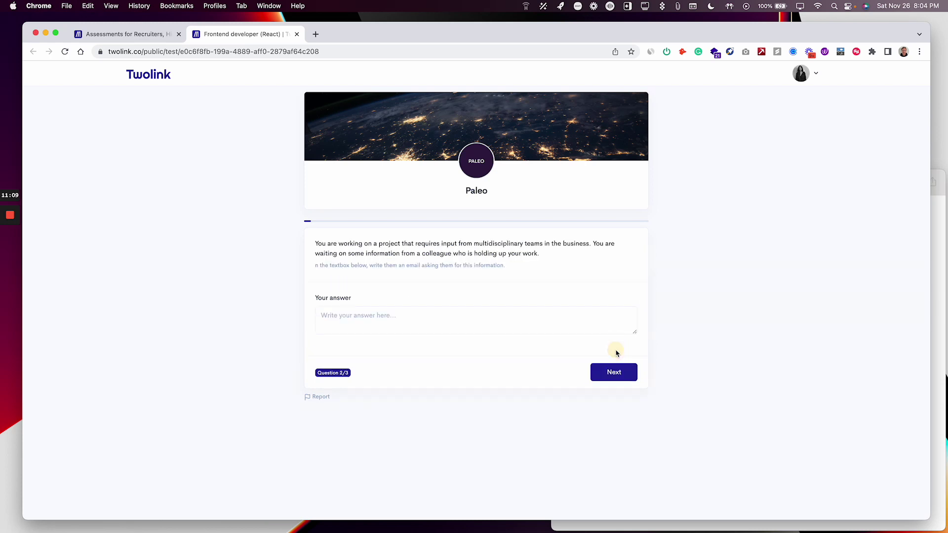
# Step: Answer the second question with the copied text "My answer" and the React fintech question with Yes, submitting both
pyautogui.click(411, 328)
pyautogui.press('super+v')
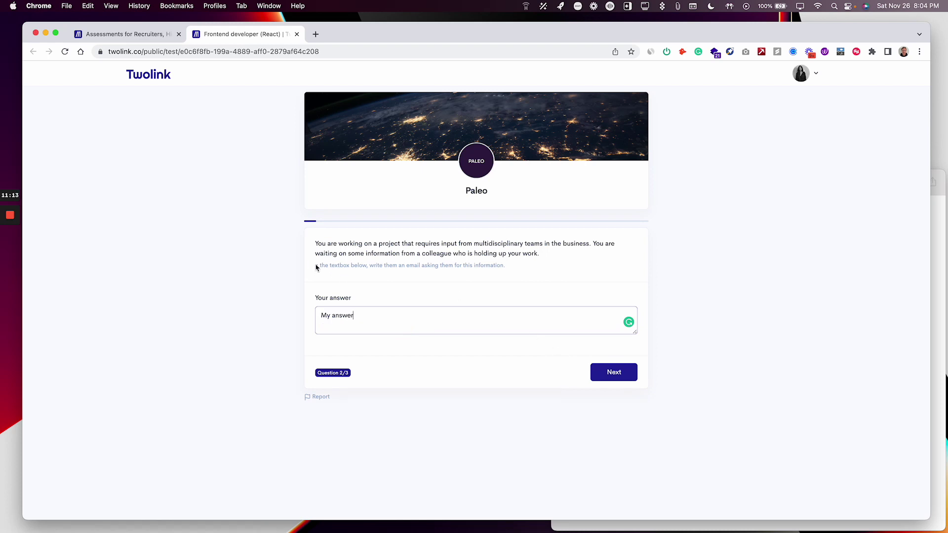
pyautogui.click(614, 371)
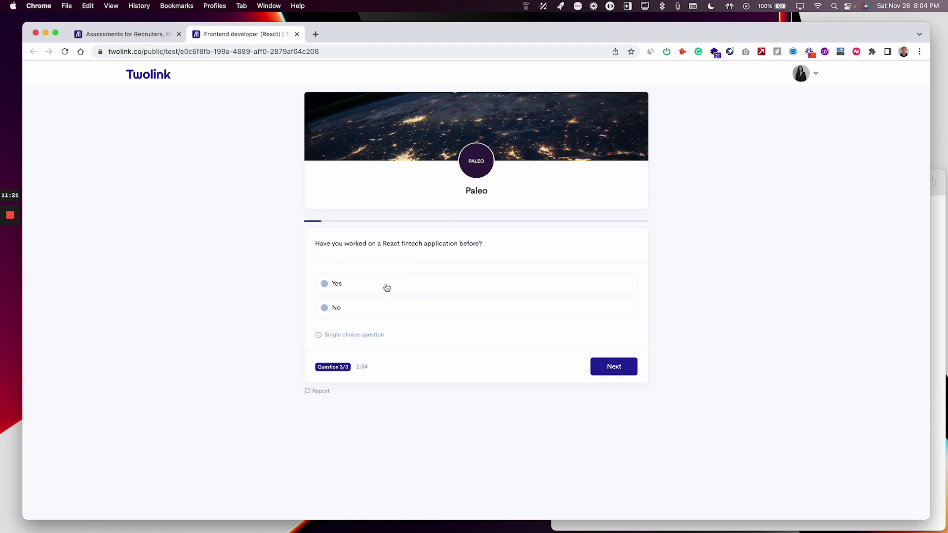
pyautogui.click(371, 287)
pyautogui.click(623, 372)
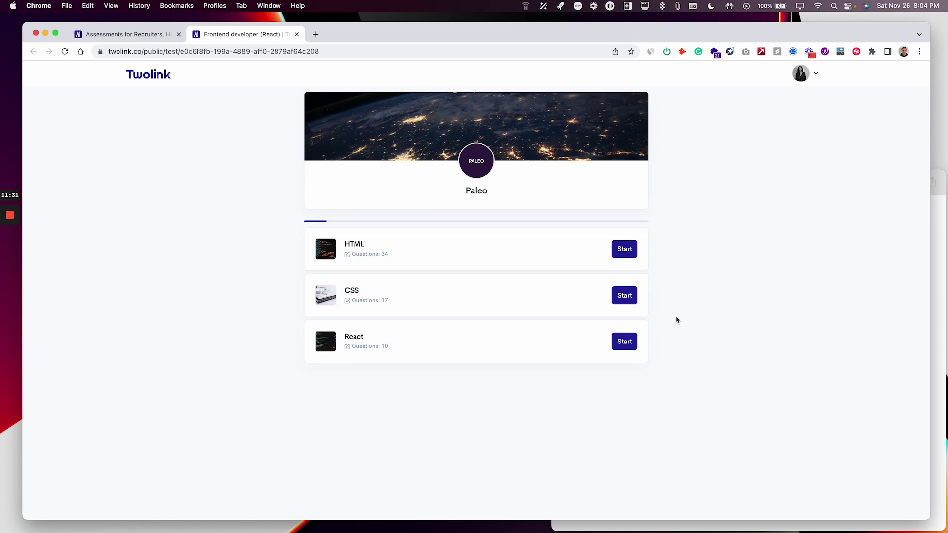
# Step: Return to the company dashboard and open the applicant's in-progress Frontend developer (React) result from the test results
pyautogui.click(130, 34)
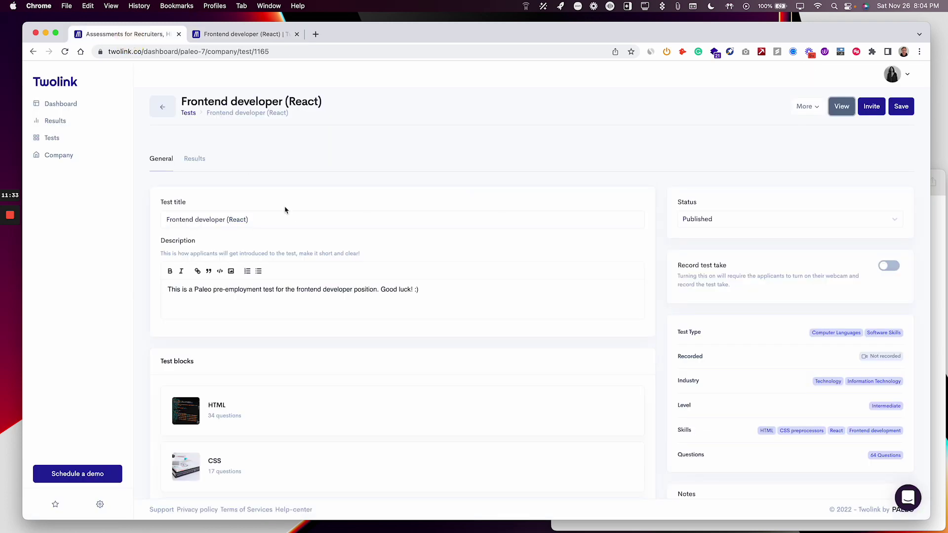
pyautogui.click(56, 121)
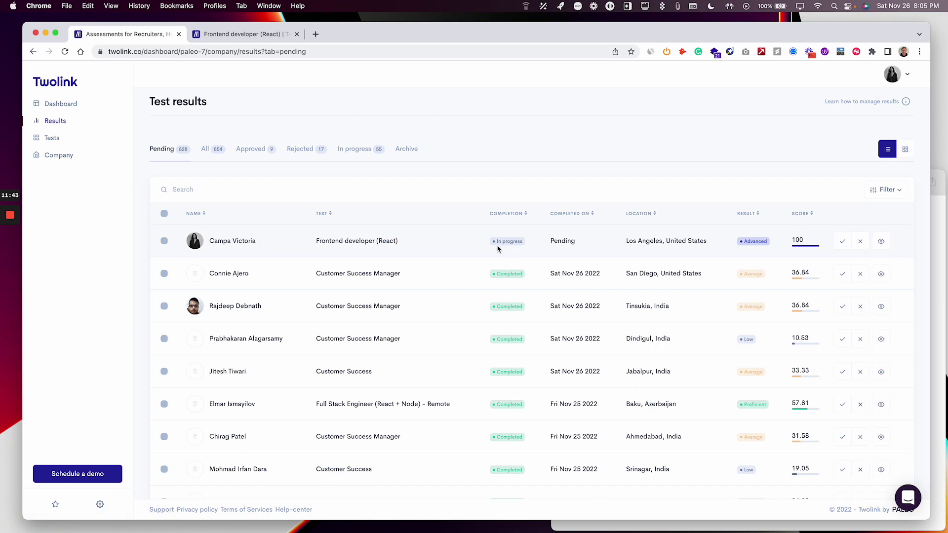
pyautogui.click(235, 242)
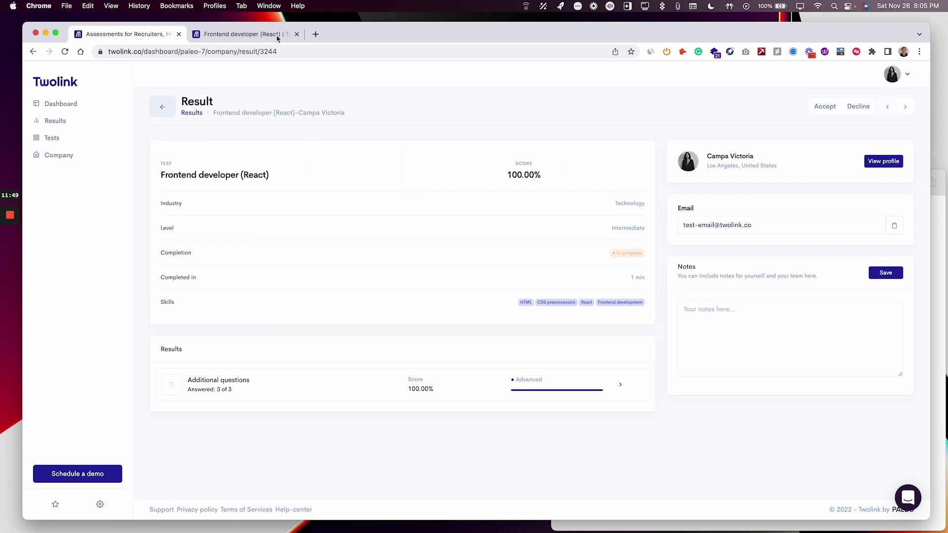
# Step: Expand the Additional questions result, review the answers and score for its three questions, and collapse it again
pyautogui.click(621, 384)
pyautogui.scroll(-4, 516, 318)
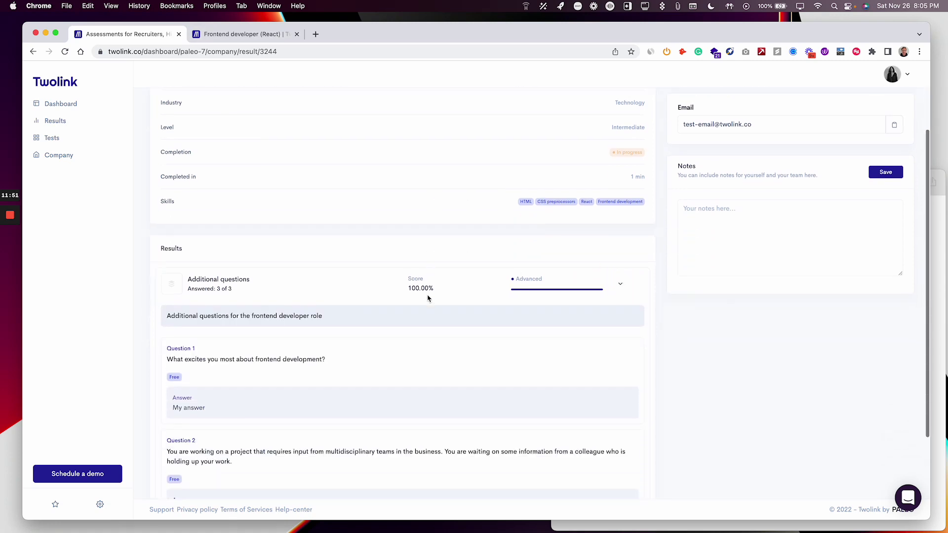
pyautogui.scroll(3, 517, 346)
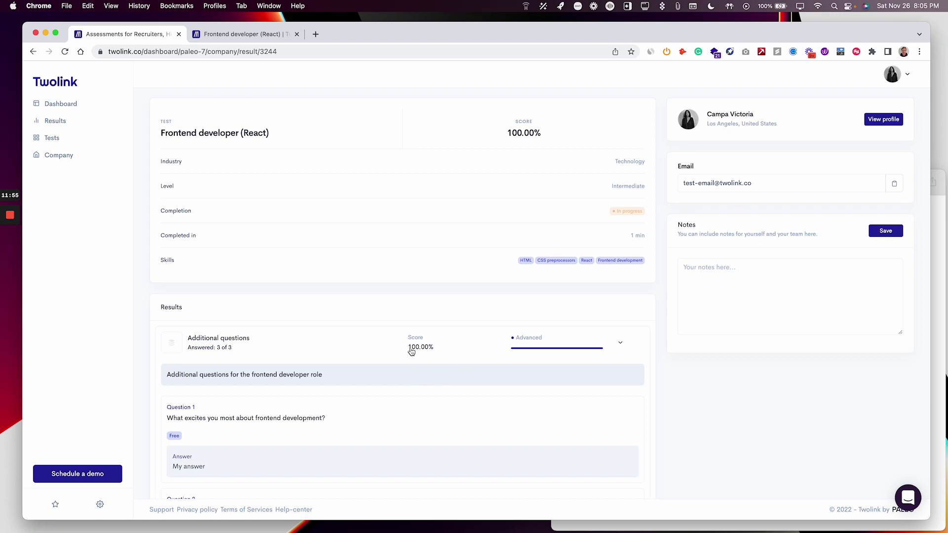
pyautogui.click(621, 342)
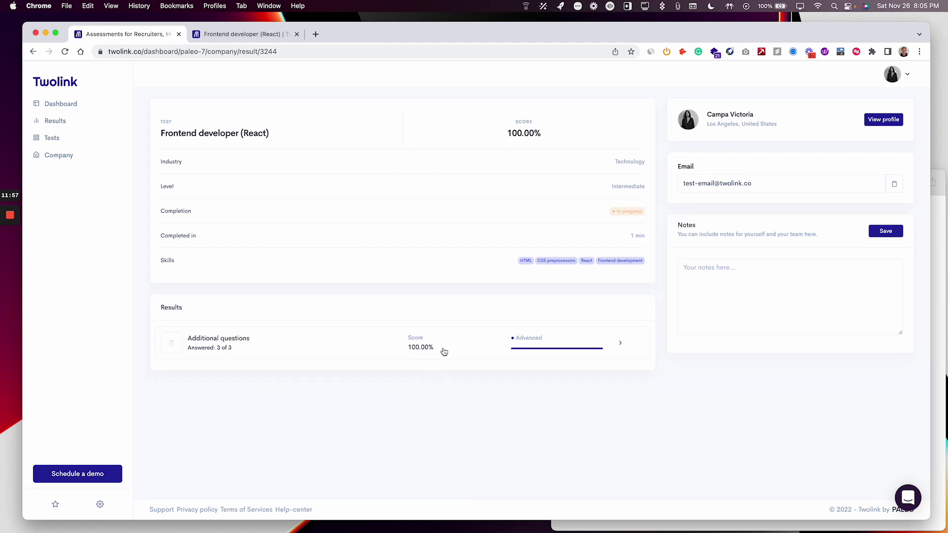
pyautogui.click(621, 346)
pyautogui.scroll(-4, 463, 264)
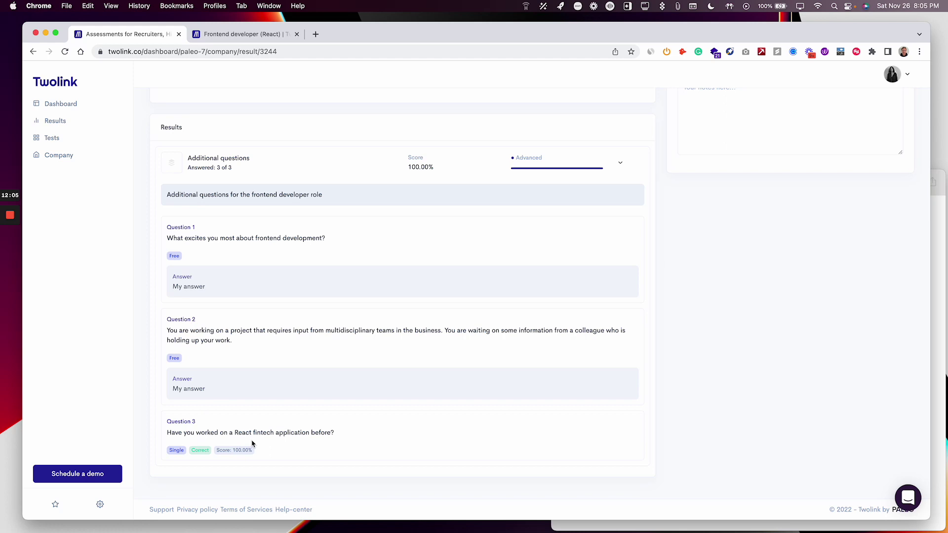
pyautogui.scroll(2, 379, 463)
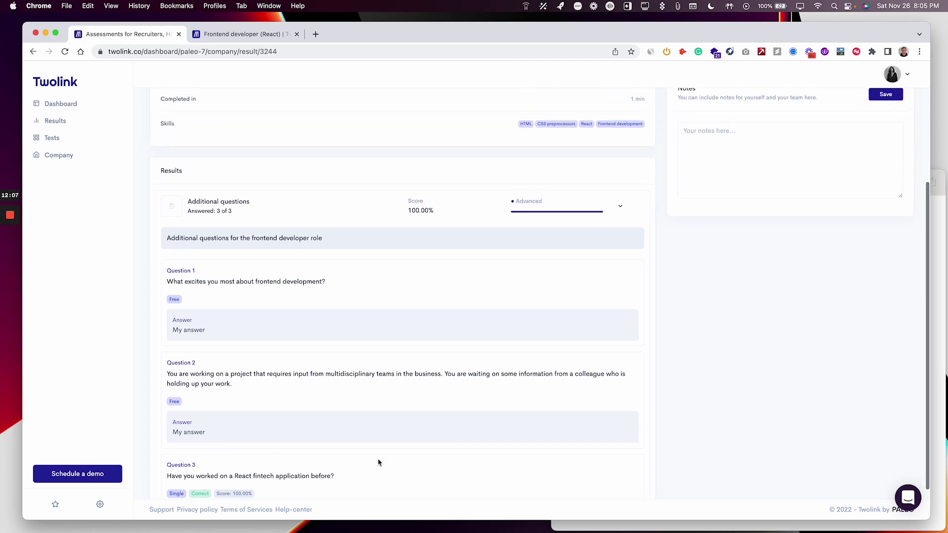
pyautogui.click(618, 210)
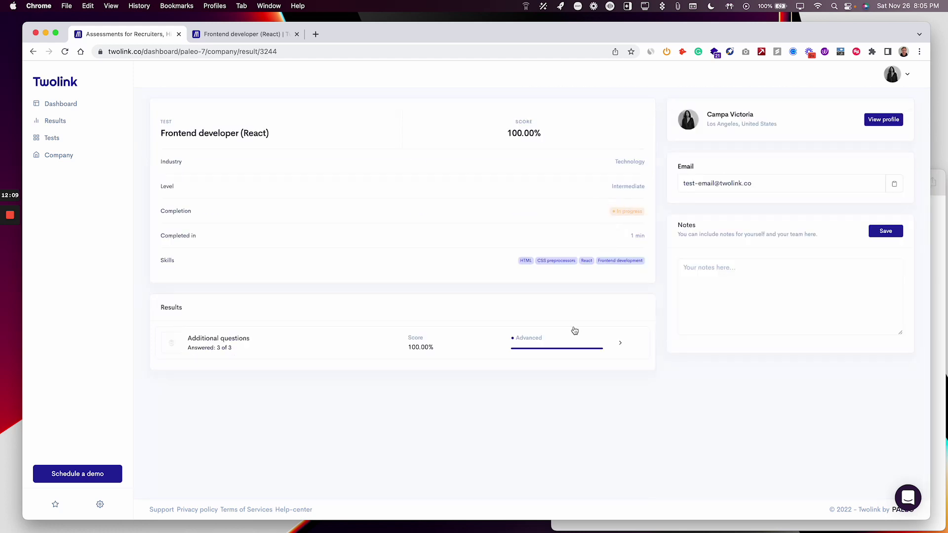
pyautogui.scroll(2, 575, 330)
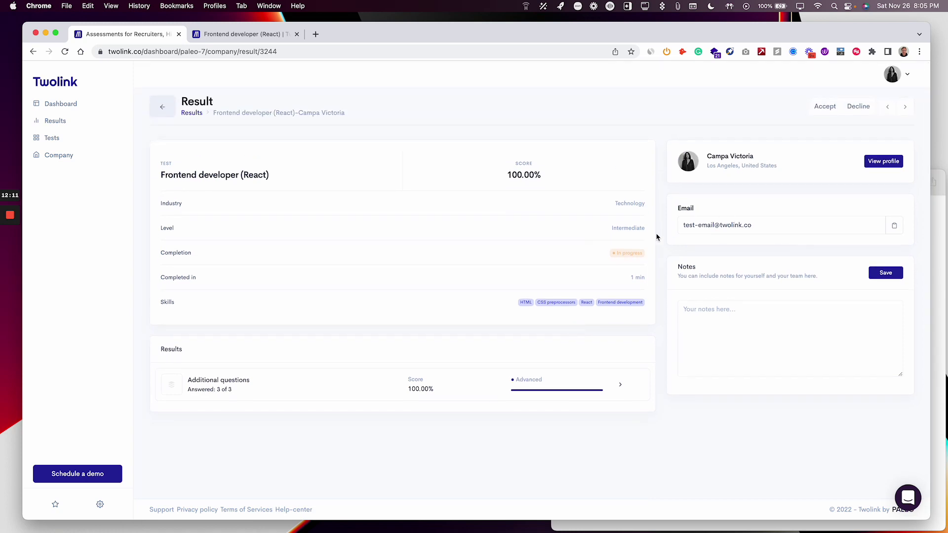
pyautogui.moveTo(676, 210); pyautogui.dragTo(718, 206)
pyautogui.click(779, 200)
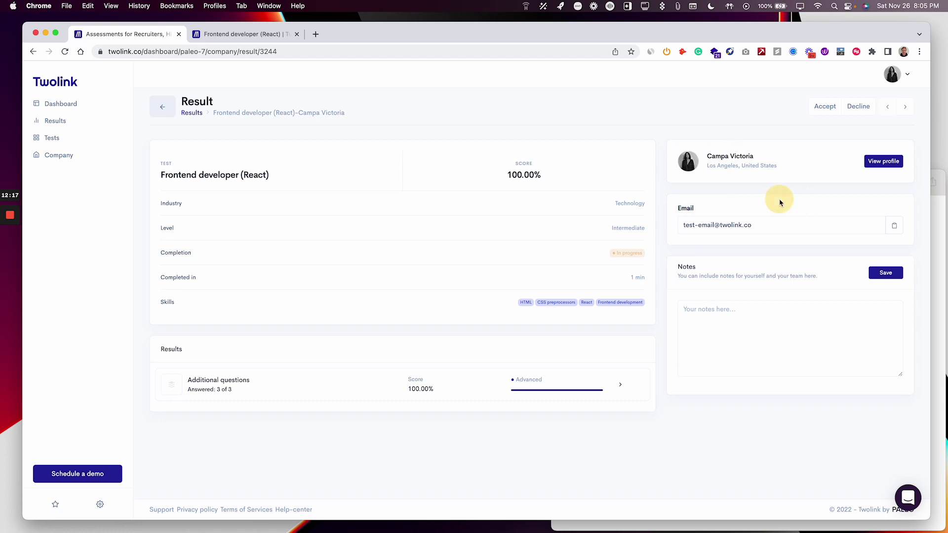
pyautogui.click(740, 318)
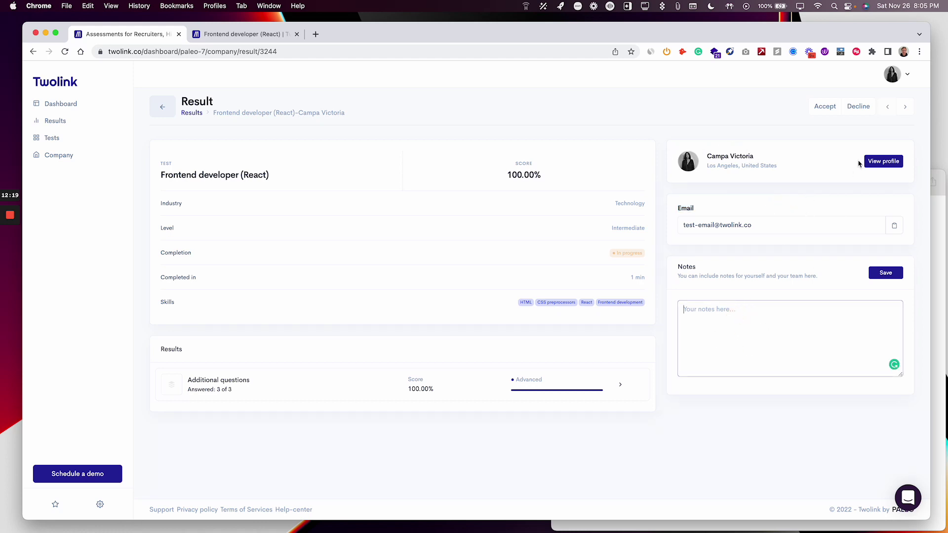
# Step: Open the applicant's profile from the result and view the work experience and introduction video
pyautogui.click(877, 163)
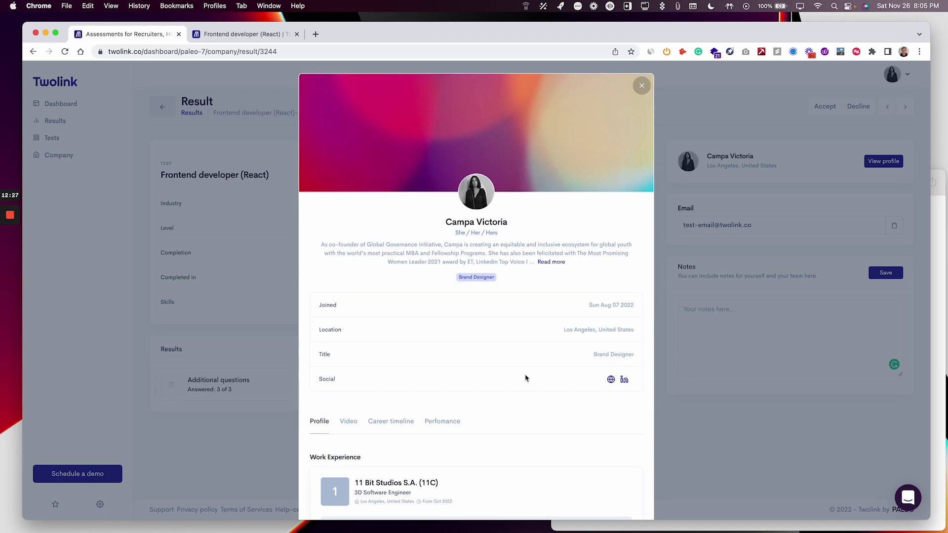
pyautogui.scroll(-15, 475, 410)
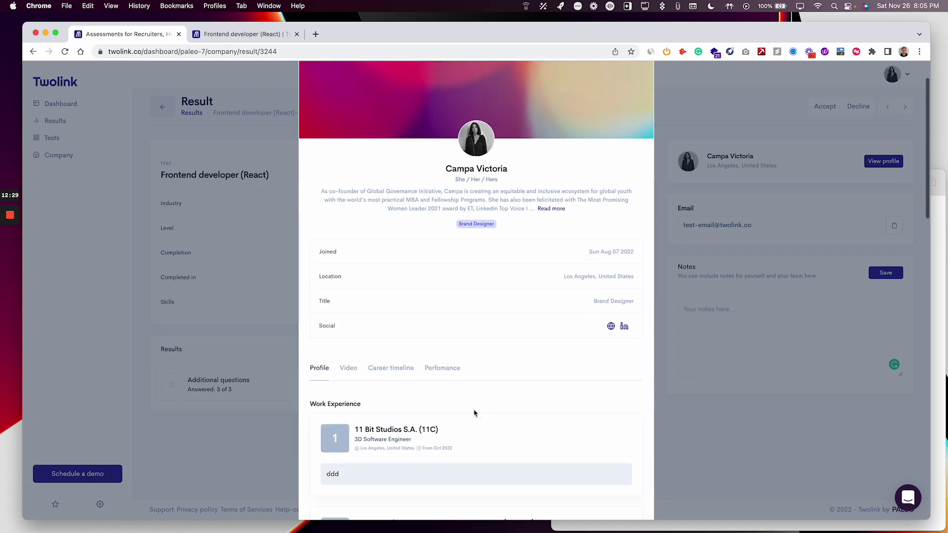
pyautogui.scroll(8, 475, 407)
pyautogui.scroll(10, 474, 407)
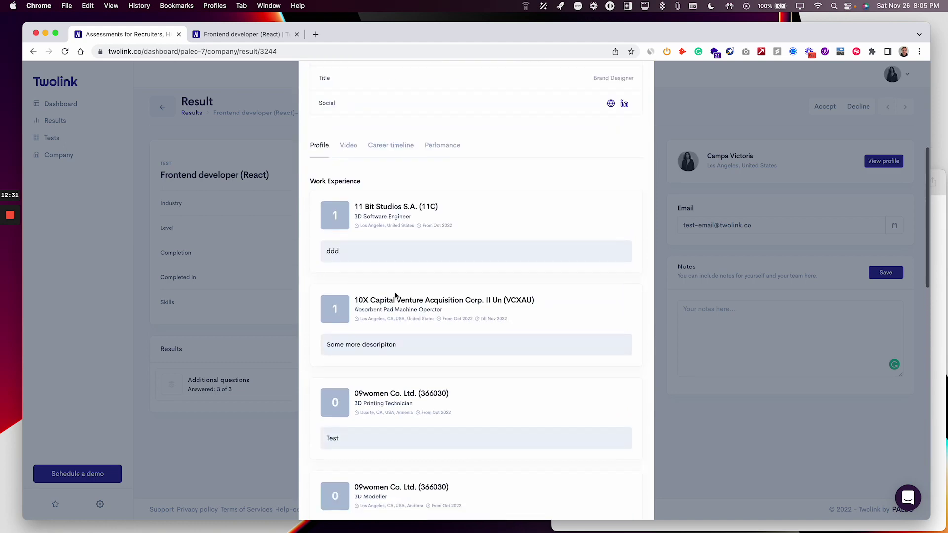
pyautogui.click(349, 418)
pyautogui.scroll(-1, 377, 347)
pyautogui.scroll(-3, 472, 393)
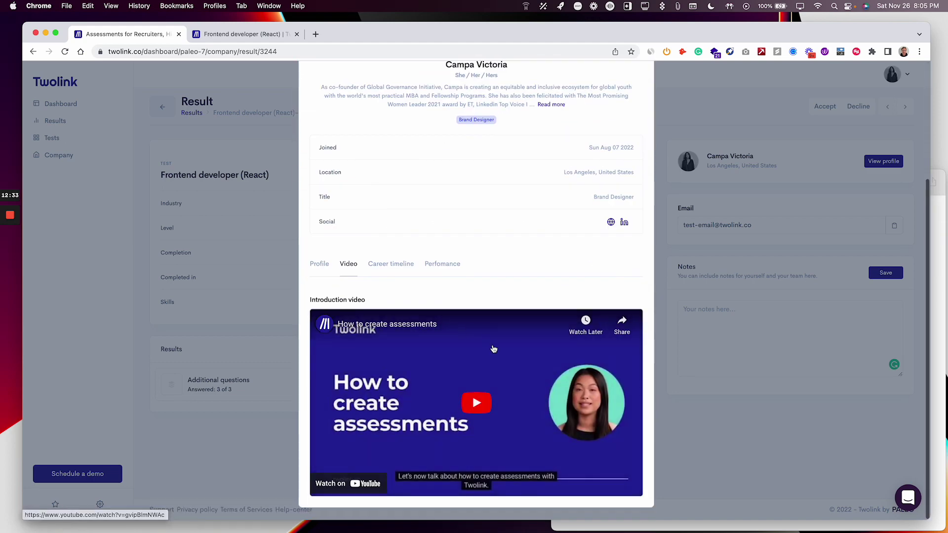
# Step: View the career timeline and the performance scores in the applicant's profile
pyautogui.scroll(4, 493, 345)
pyautogui.click(402, 420)
pyautogui.scroll(-5, 419, 333)
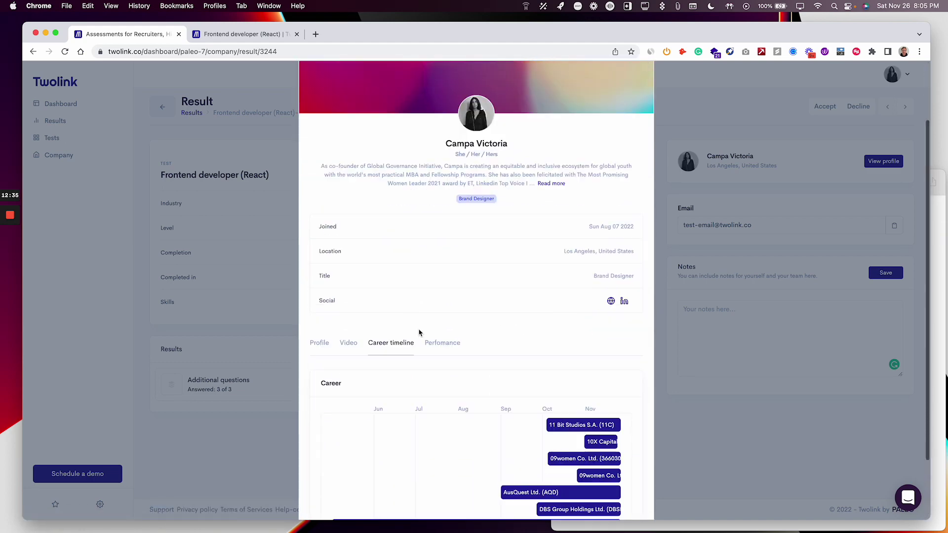
pyautogui.scroll(5, 513, 350)
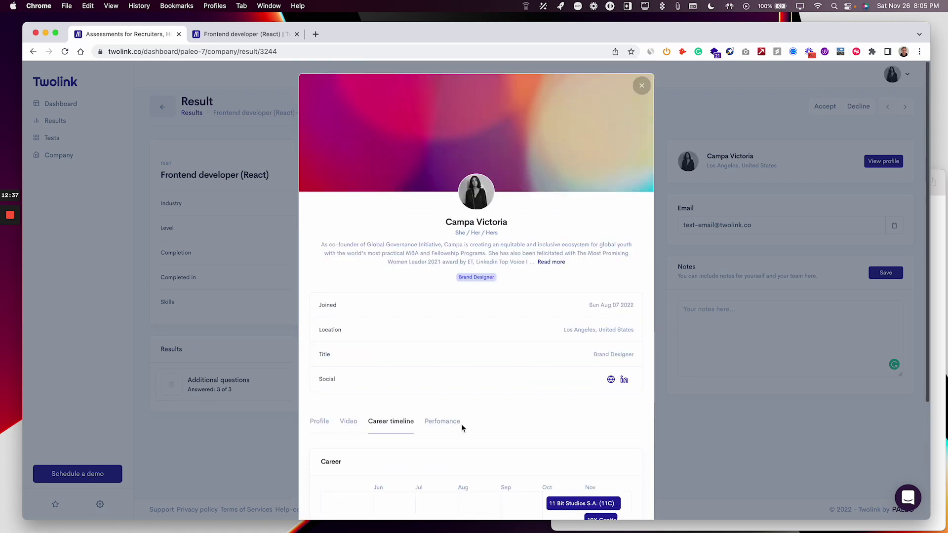
pyautogui.click(441, 420)
pyautogui.scroll(-3, 527, 301)
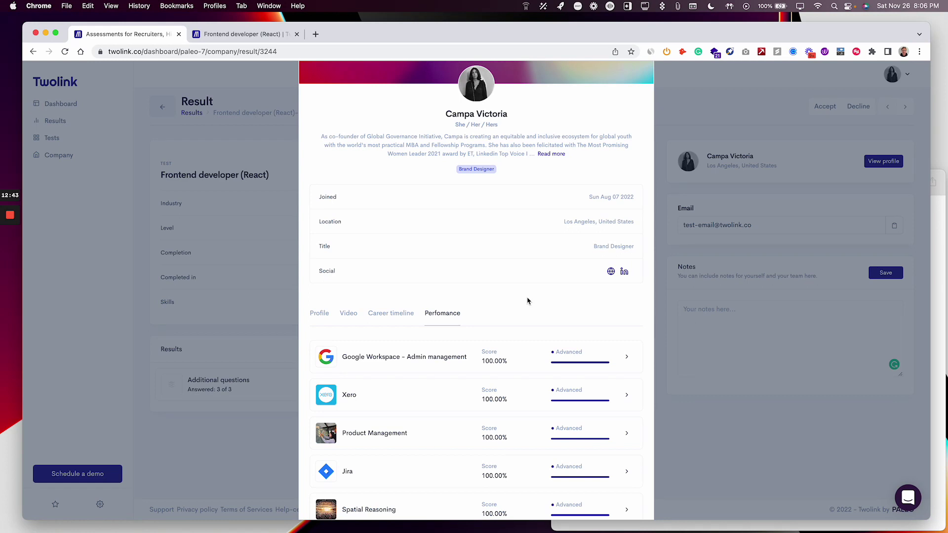
pyautogui.scroll(3, 527, 301)
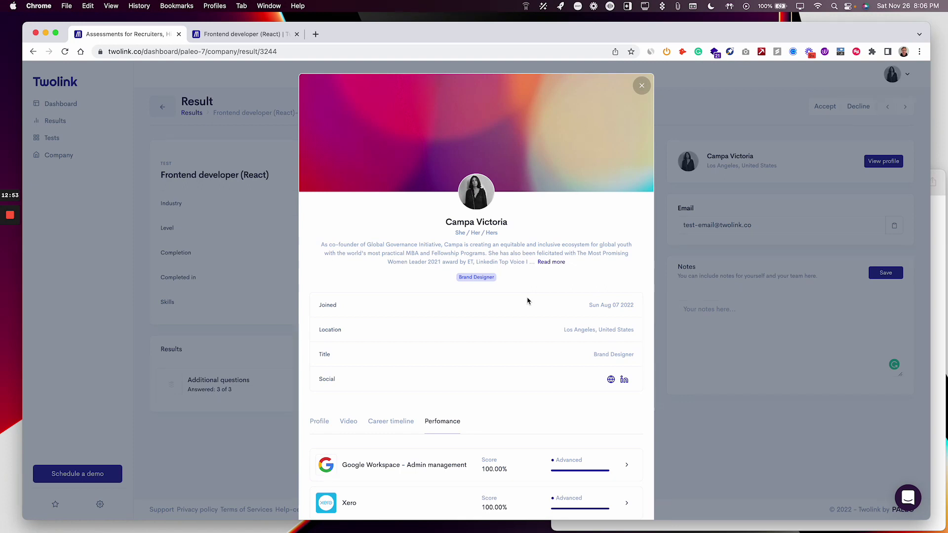
# Step: Close the applicant's profile and reopen it to look through the performance scores again
pyautogui.click(246, 287)
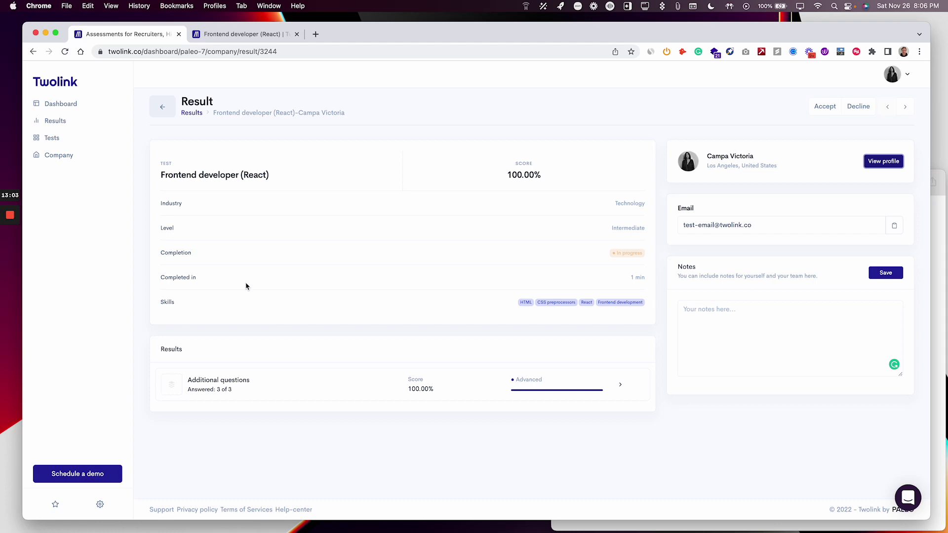
pyautogui.click(884, 161)
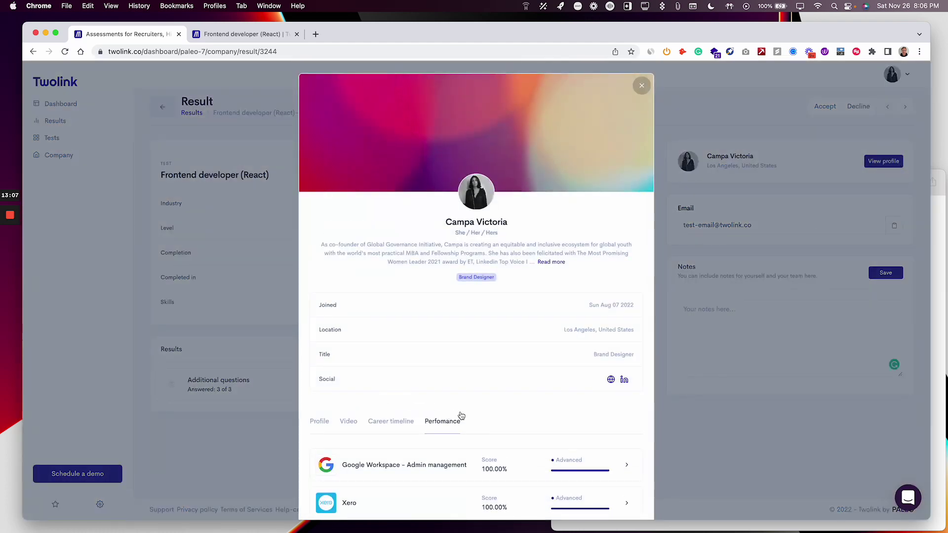
pyautogui.scroll(-2, 449, 328)
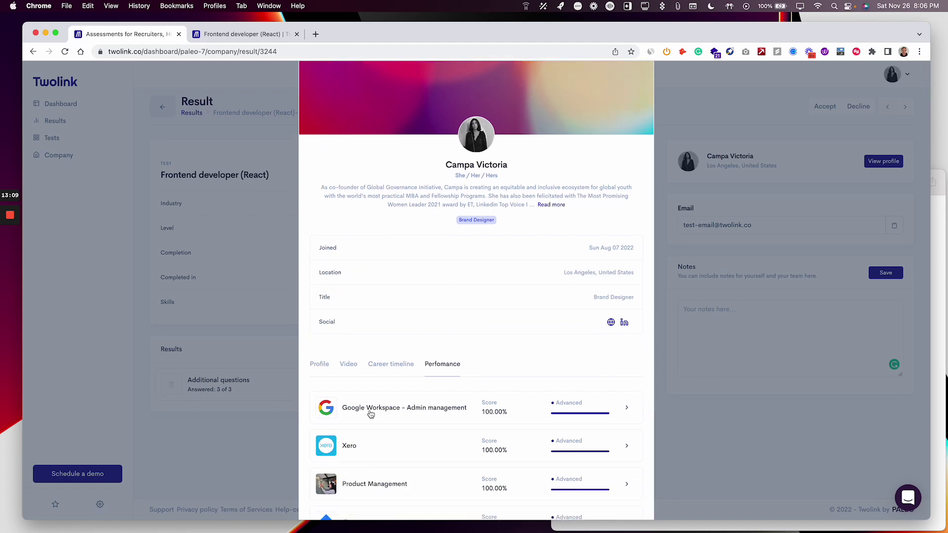
# Step: Look through the applicant's performance scores, return to the profile's work experience section, and close the profile
pyautogui.scroll(-4, 370, 409)
pyautogui.scroll(5, 514, 384)
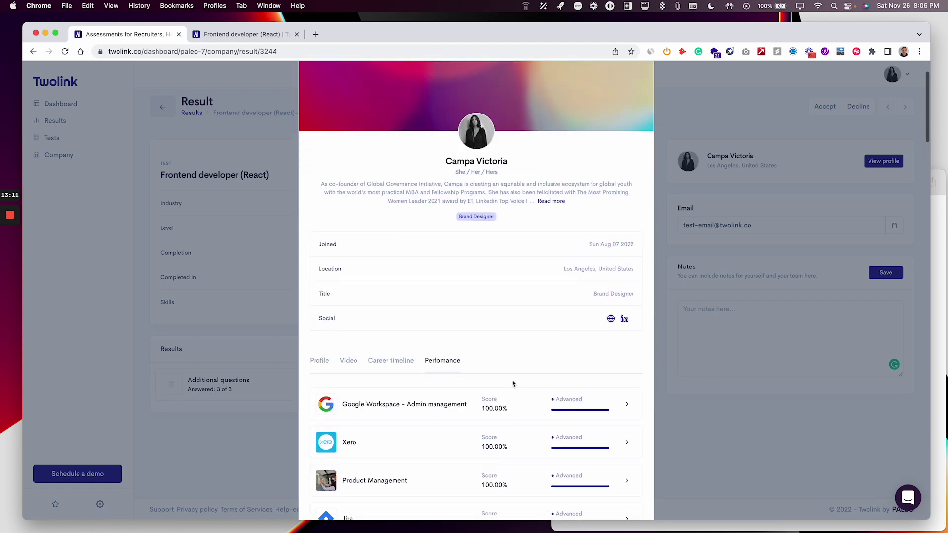
pyautogui.scroll(-4, 514, 384)
pyautogui.scroll(-1, 513, 384)
pyautogui.scroll(5, 513, 385)
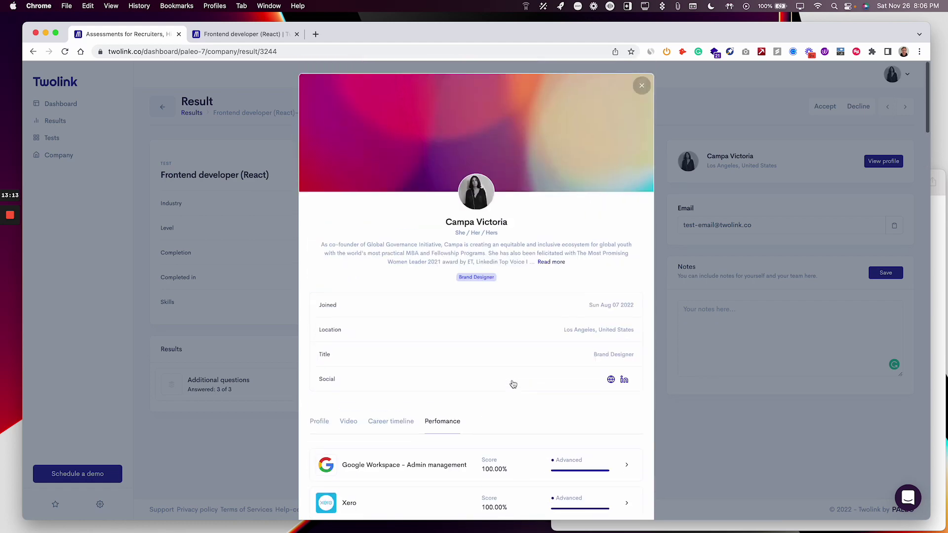
pyautogui.click(320, 425)
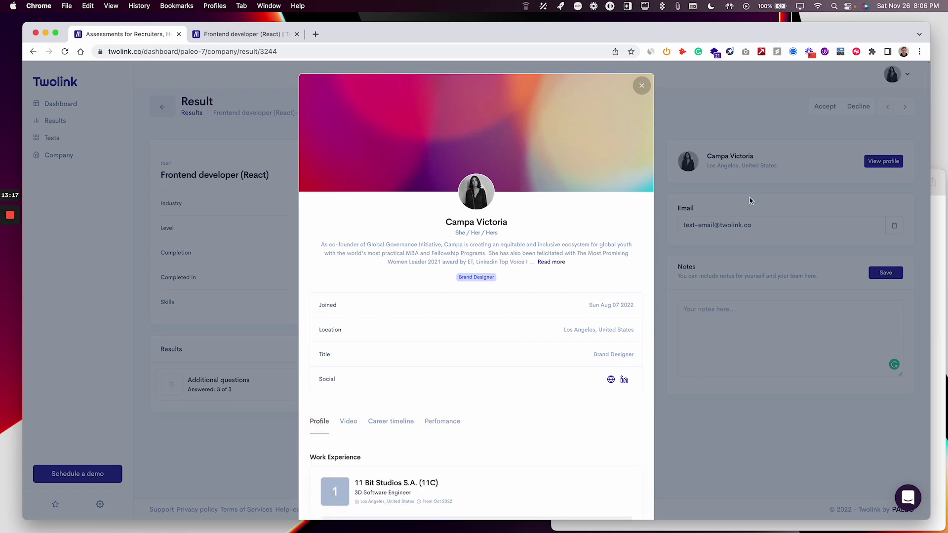
pyautogui.click(777, 258)
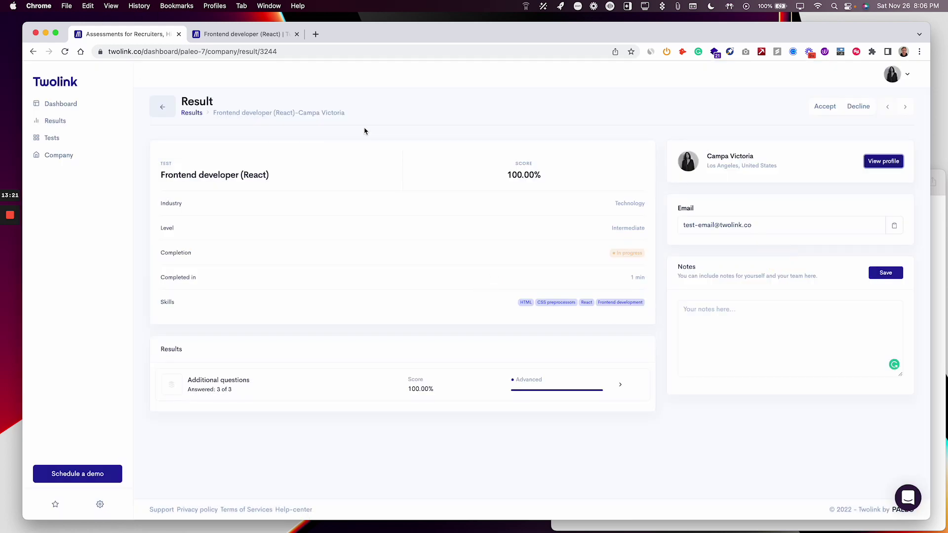
# Step: Check the applicant's public test page, return to the result, and expand the Additional questions to review the answers
pyautogui.click(242, 34)
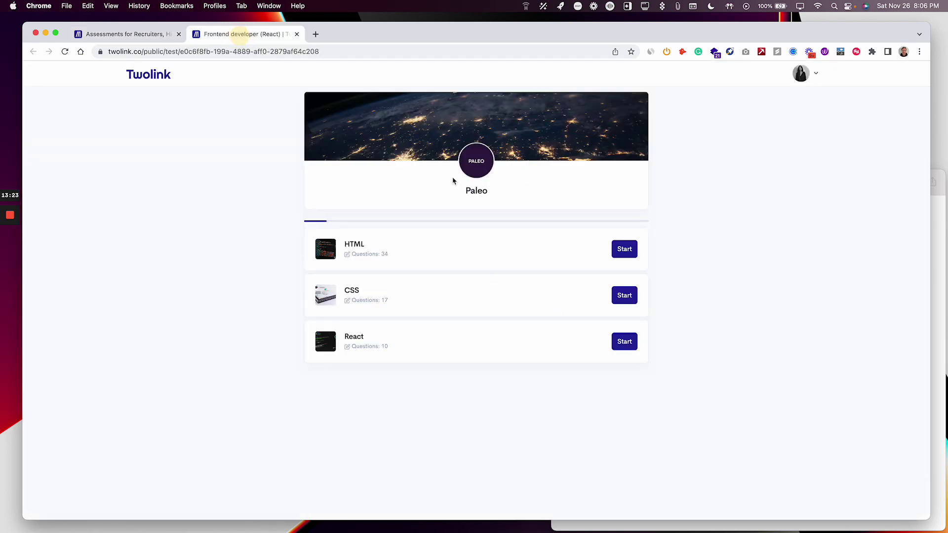
pyautogui.click(141, 33)
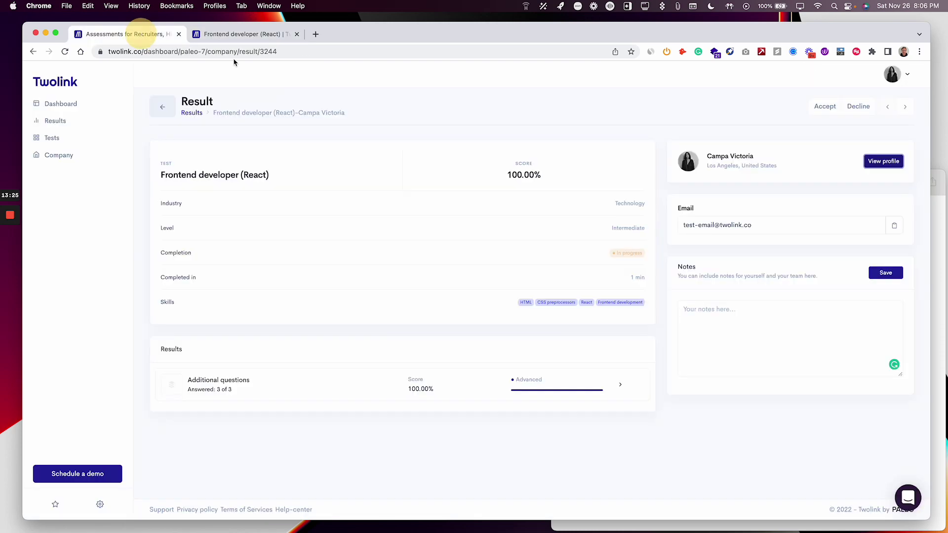
pyautogui.click(620, 384)
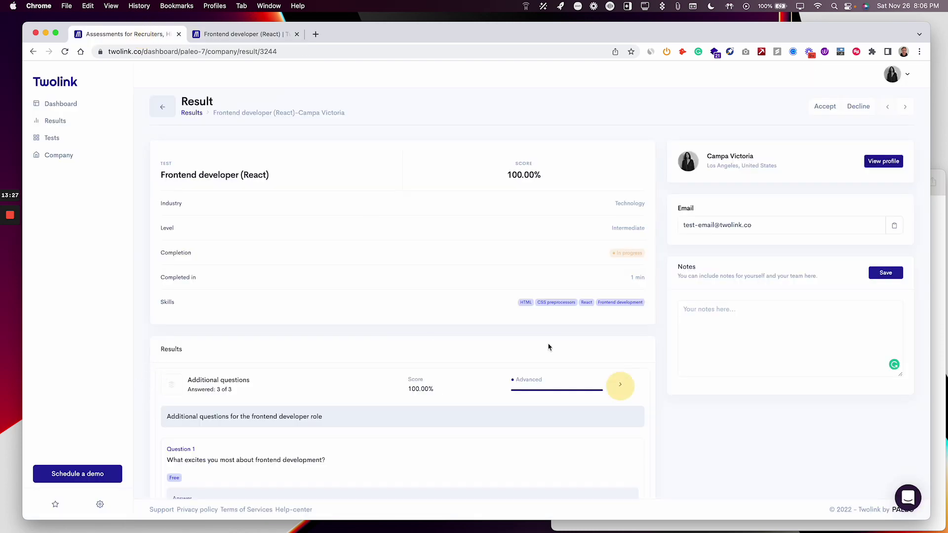
pyautogui.scroll(-5, 518, 321)
pyautogui.scroll(5, 393, 374)
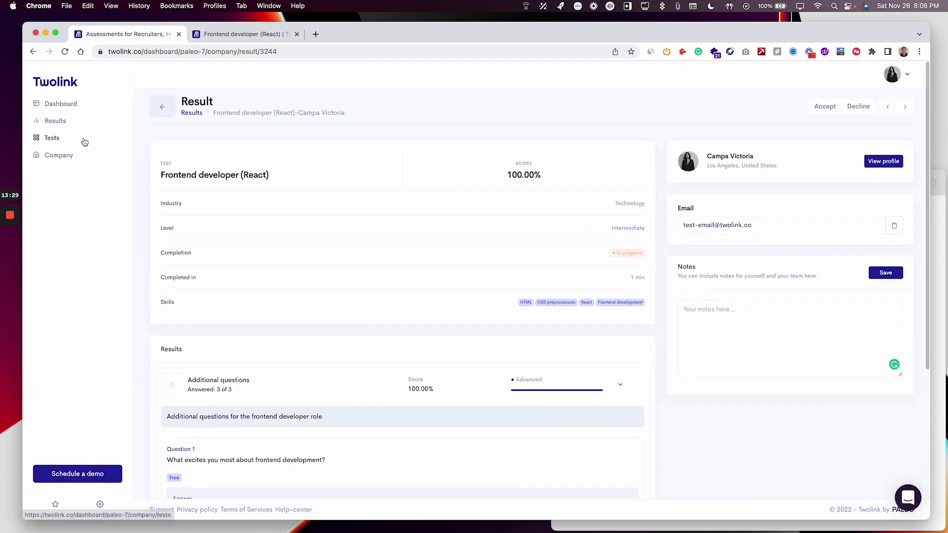
# Step: In the pending test results, accept the Frontend developer (React) result and decline the 10.53, 33.33 and 57.81 score results
pyautogui.click(55, 120)
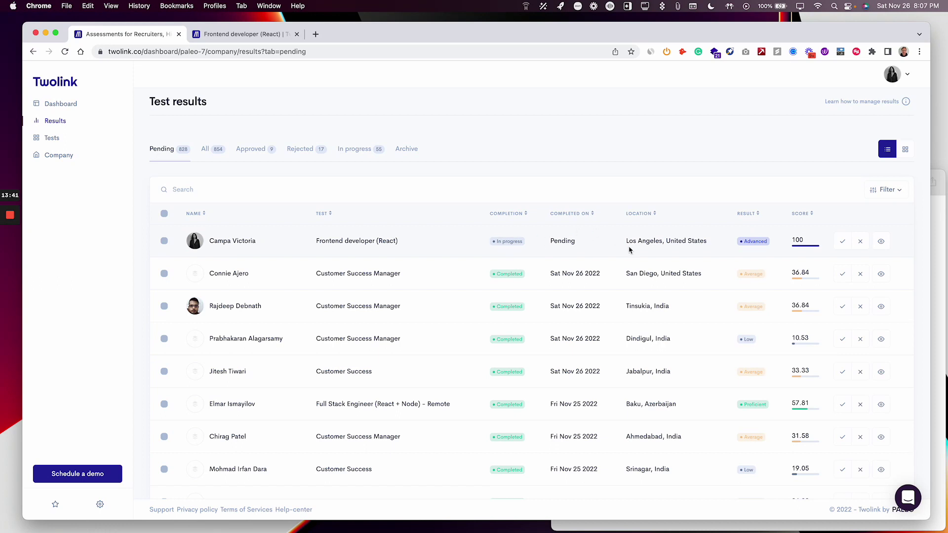
pyautogui.click(842, 241)
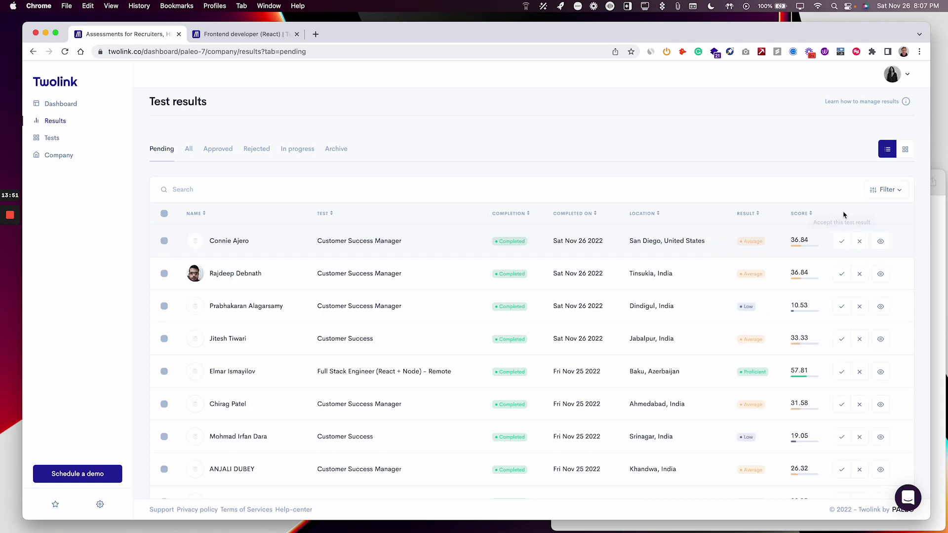
pyautogui.click(862, 308)
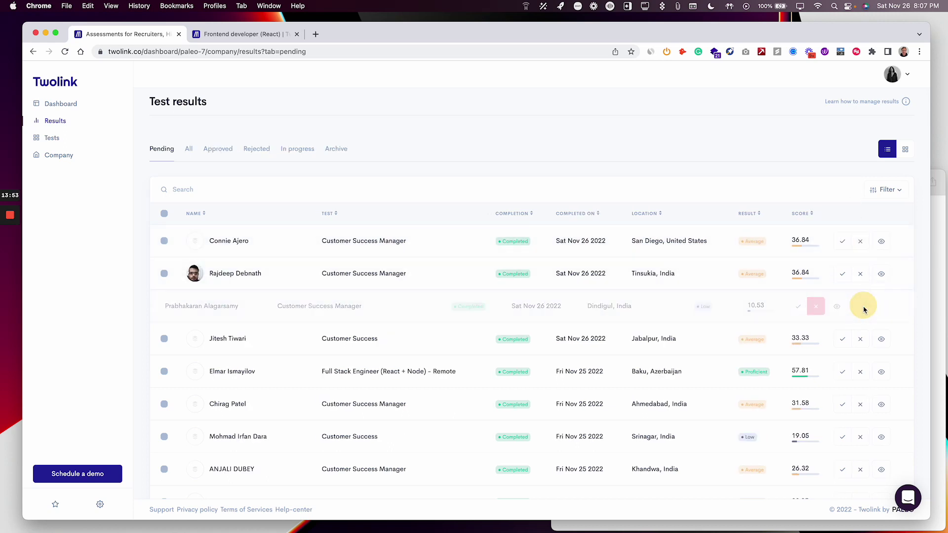
pyautogui.click(860, 307)
pyautogui.click(861, 307)
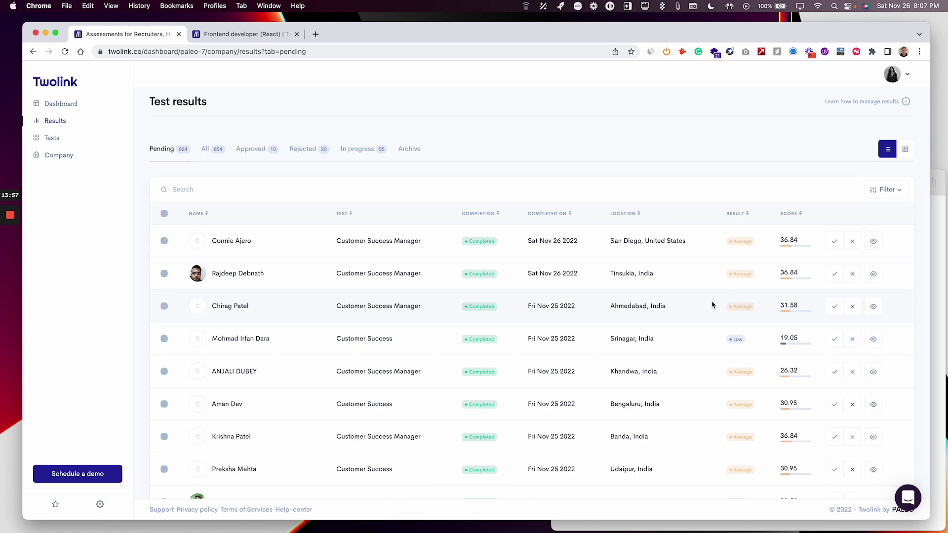
# Step: Quick-view the pending results one after another up to Full Stack Engineer, check its React (Entry level) answers, and close the view
pyautogui.click(874, 243)
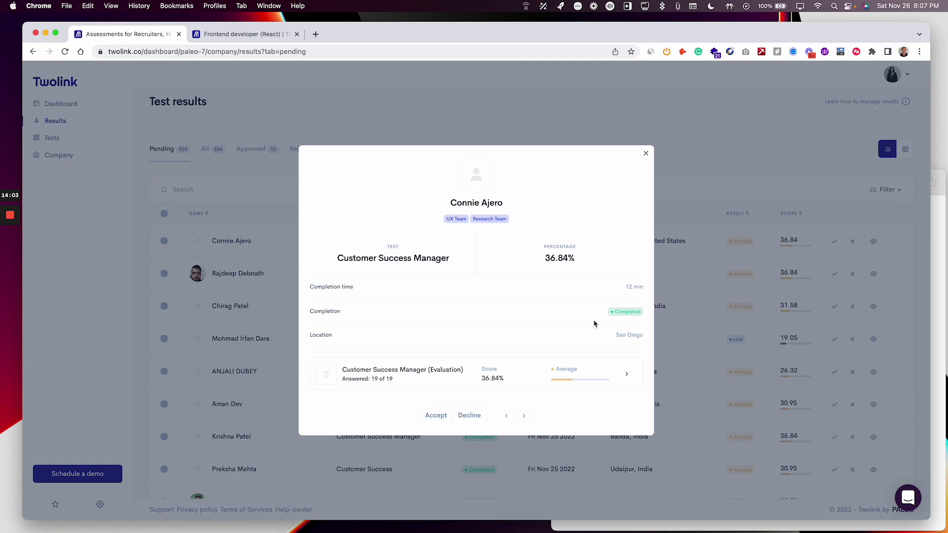
pyautogui.click(524, 418)
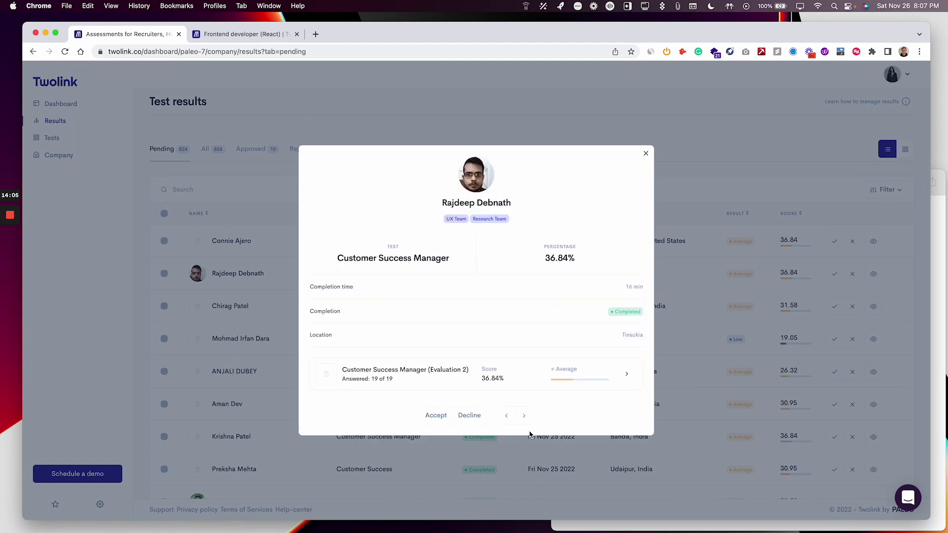
pyautogui.click(524, 421)
pyautogui.click(525, 423)
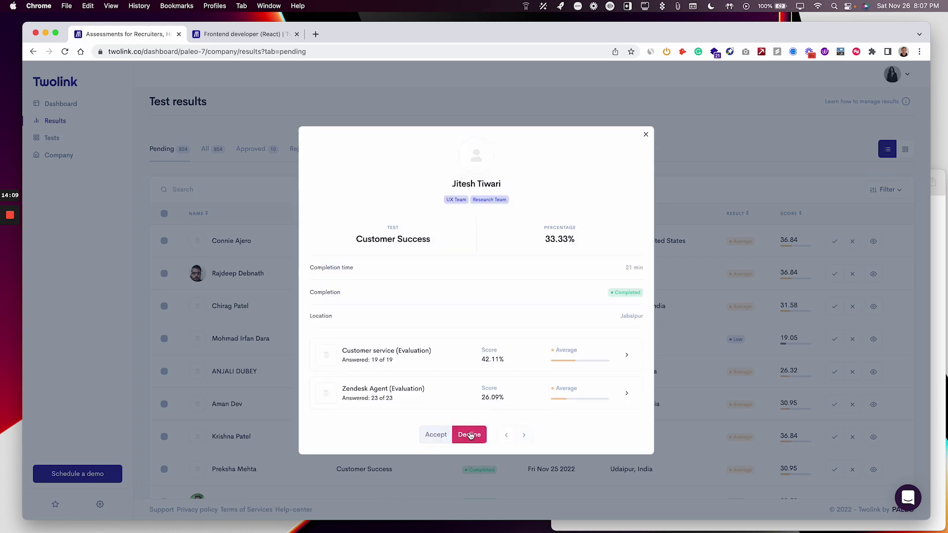
pyautogui.click(525, 434)
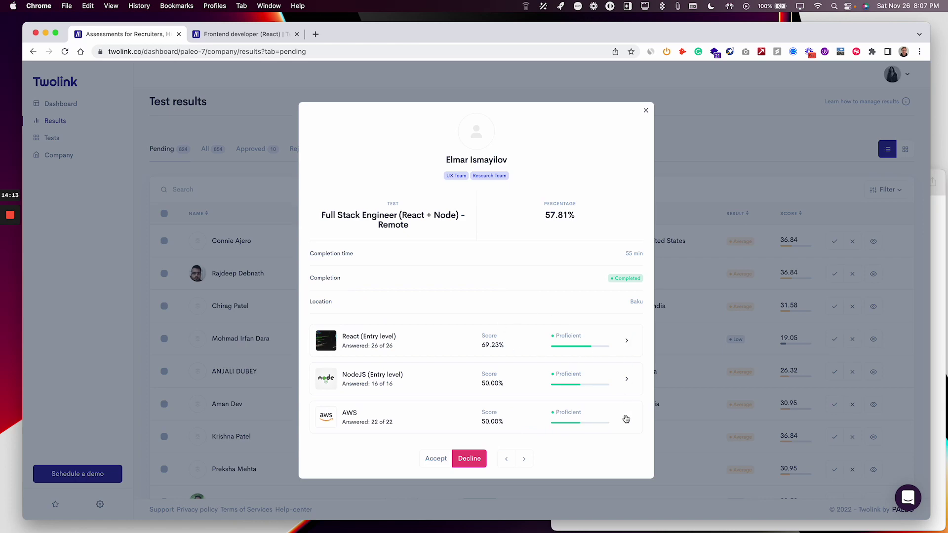
pyautogui.click(627, 345)
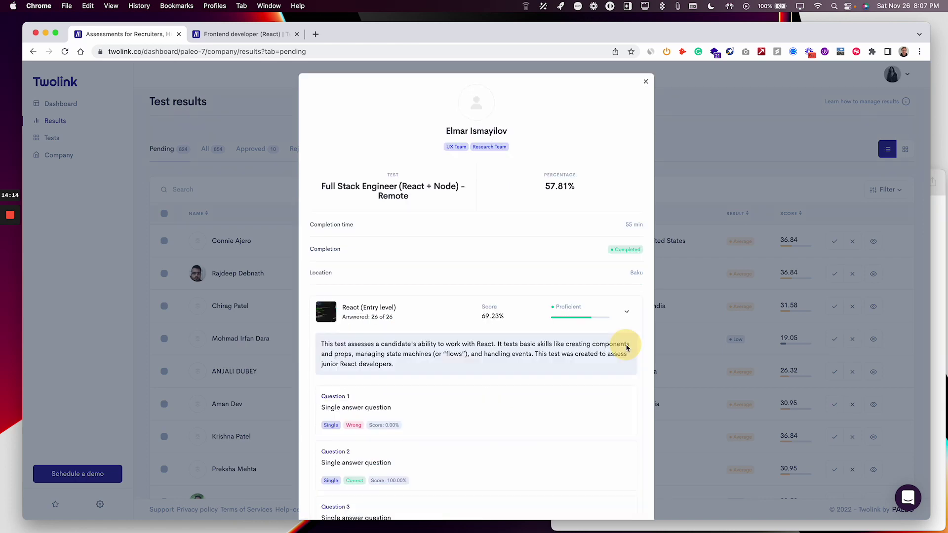
pyautogui.click(628, 312)
pyautogui.click(720, 289)
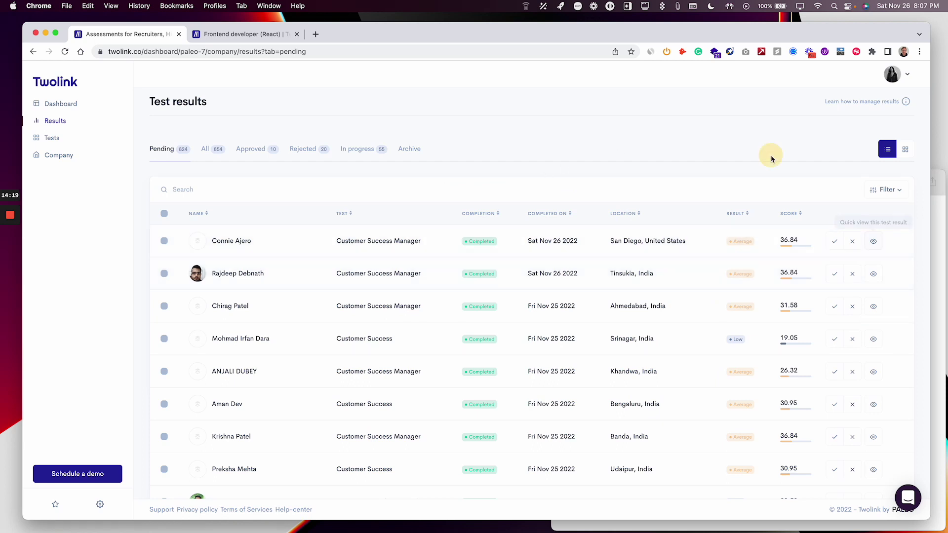
# Step: View the test and test score filter options of the pending results, and activate the results search
pyautogui.click(885, 189)
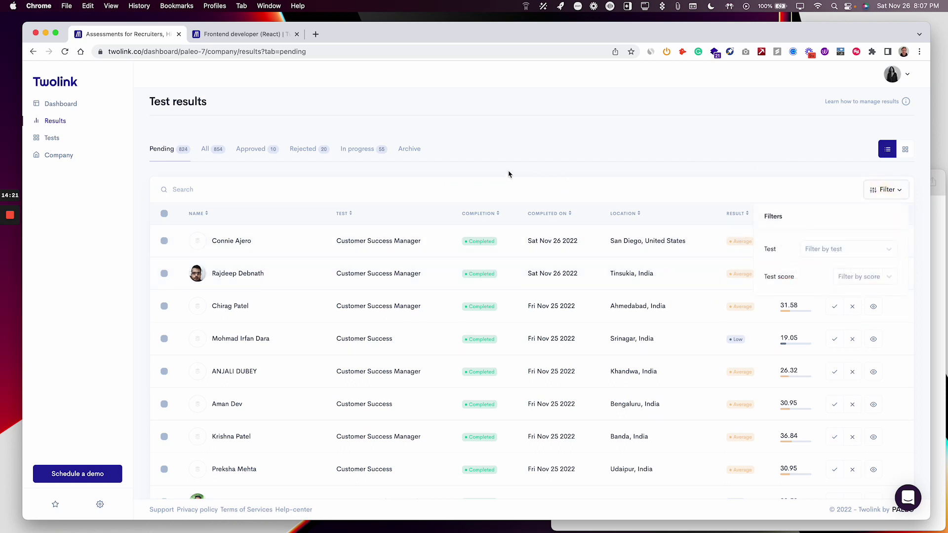
pyautogui.click(211, 190)
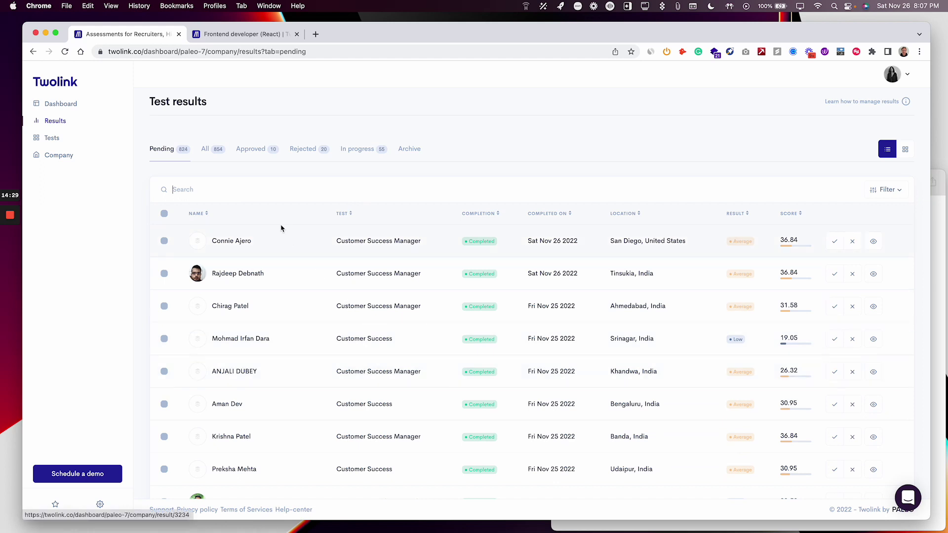
# Step: Open the published Frontend developer (React) test and view the results that belong to it
pyautogui.click(64, 139)
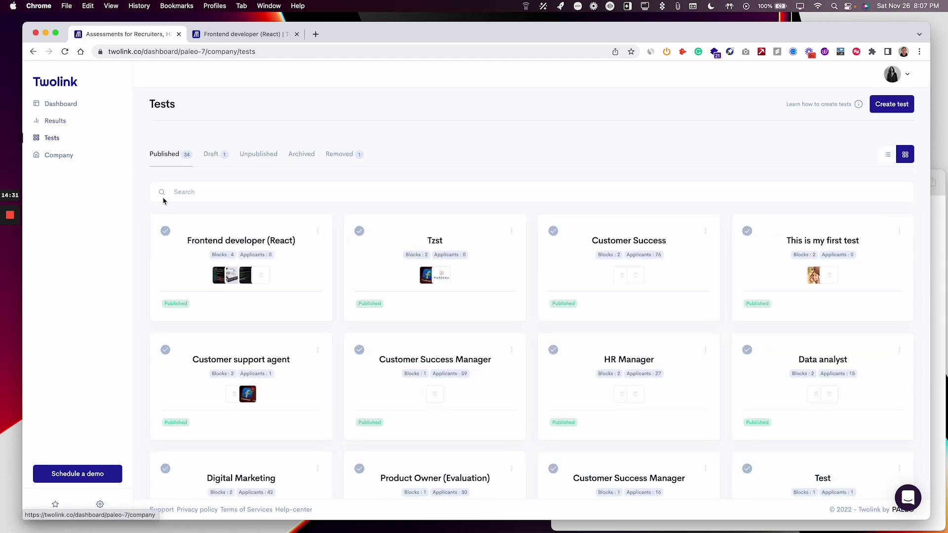
pyautogui.click(226, 239)
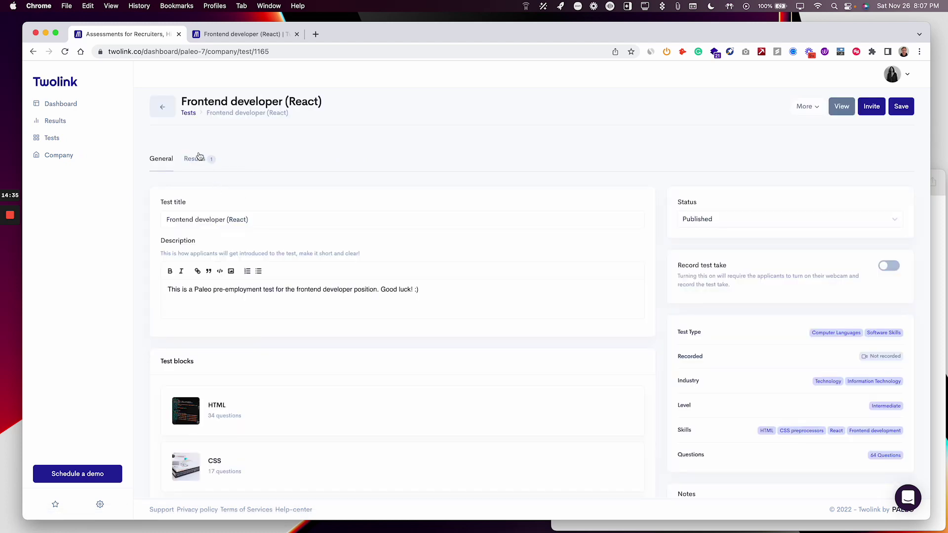
pyautogui.click(196, 158)
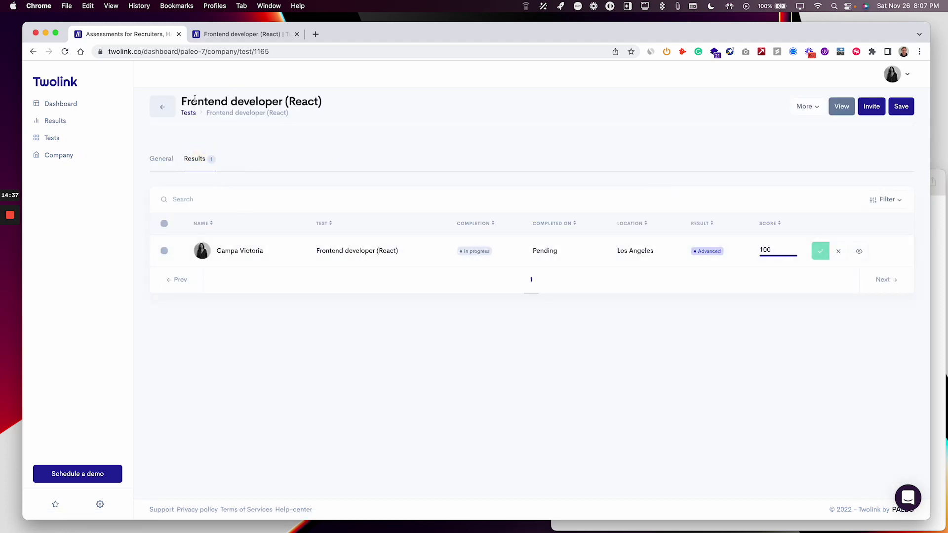
pyautogui.moveTo(183, 101); pyautogui.dragTo(341, 102)
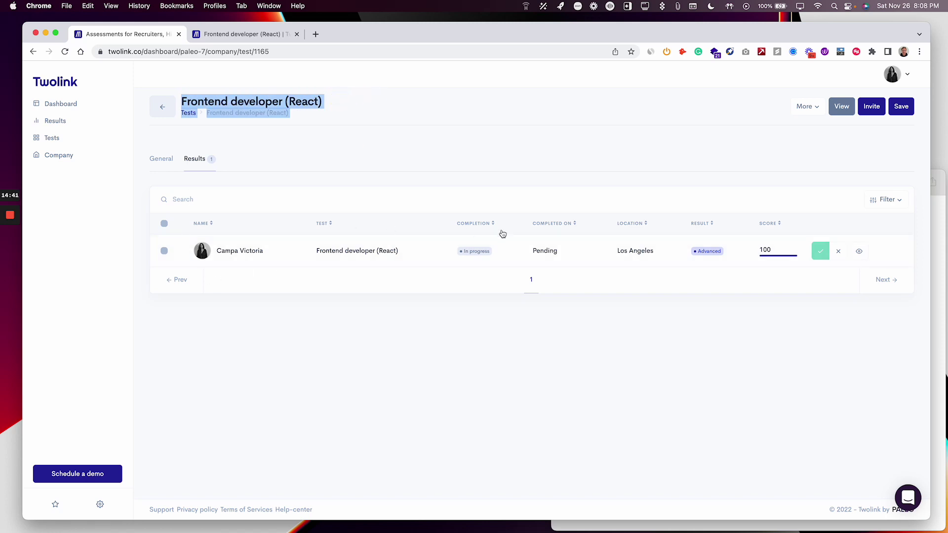
# Step: Quick-view the applicant's Frontend developer (React) result, close it, and open the full result page
pyautogui.click(860, 251)
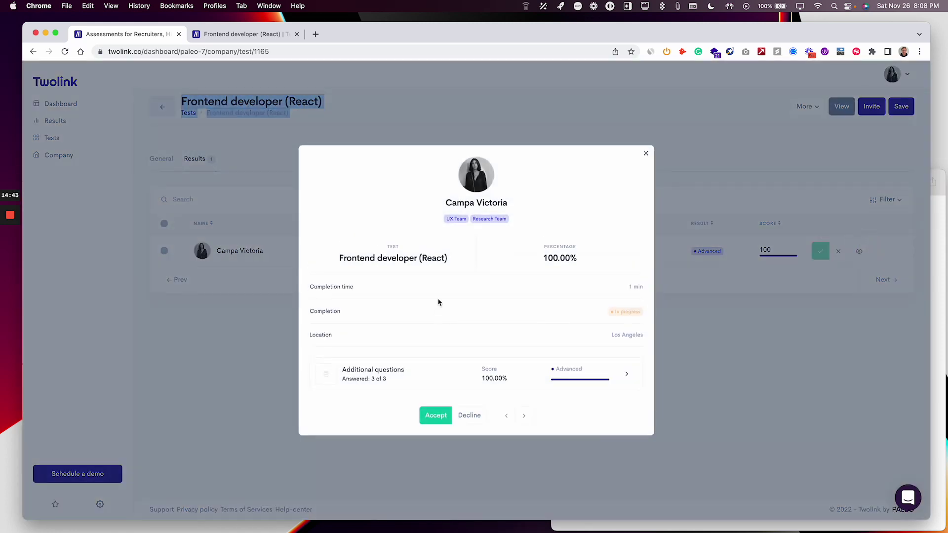
pyautogui.click(784, 327)
pyautogui.click(228, 256)
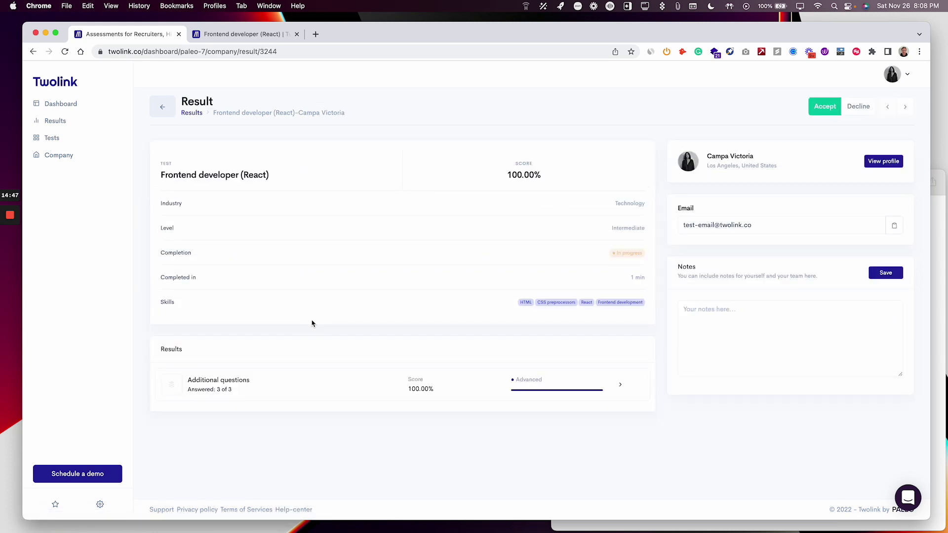
# Step: Return to the overall test results and look through the pending, approved and rejected applicants
pyautogui.click(56, 121)
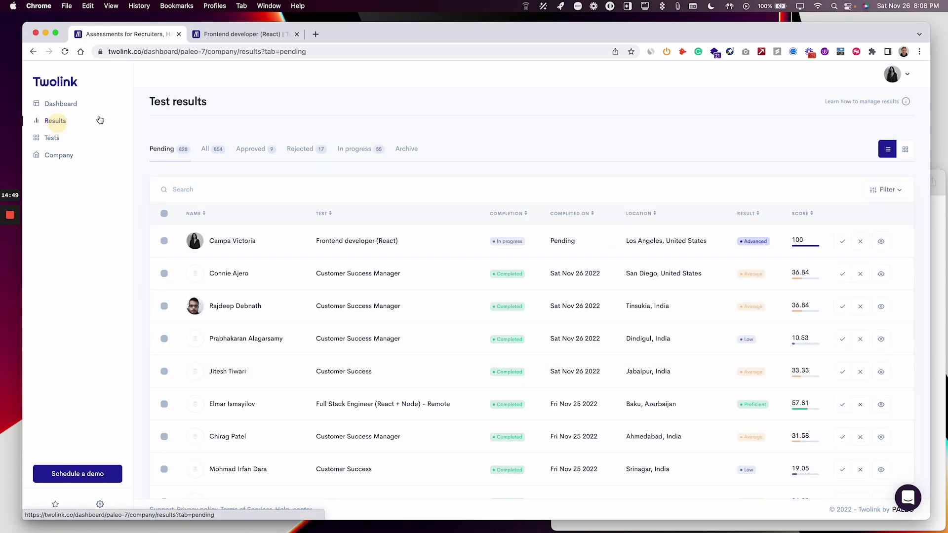
pyautogui.scroll(-5, 381, 182)
pyautogui.scroll(5, 378, 188)
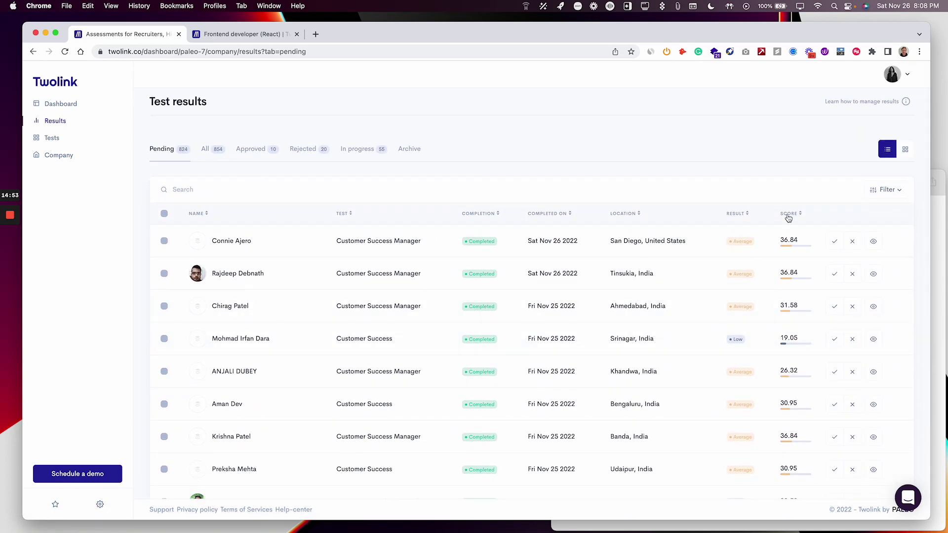
pyautogui.click(253, 150)
pyautogui.click(305, 150)
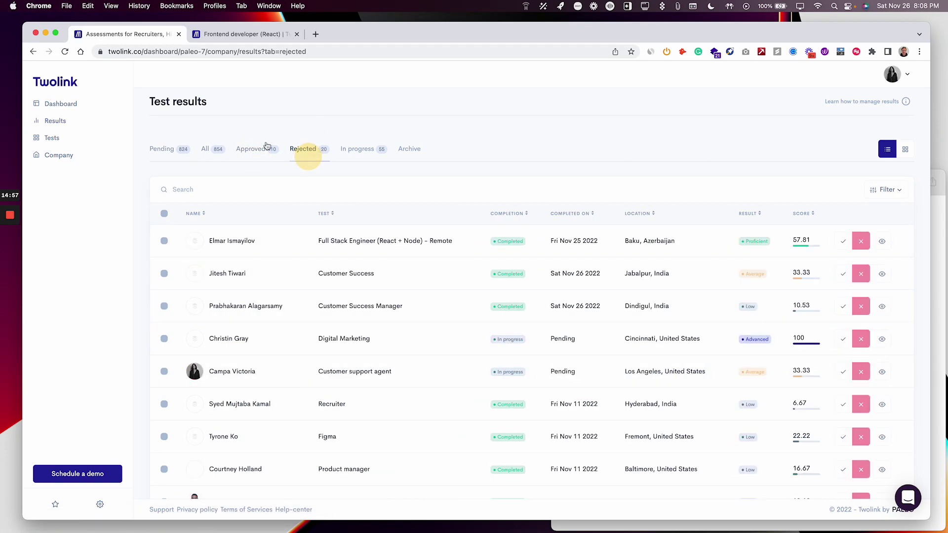
pyautogui.click(250, 153)
pyautogui.click(301, 152)
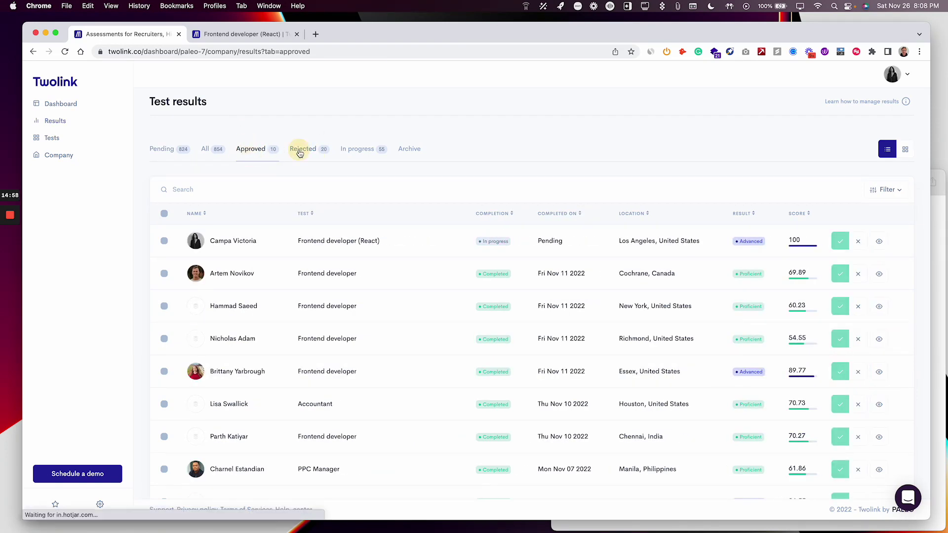
# Step: Look through the in-progress test results and view the archived ones
pyautogui.click(360, 152)
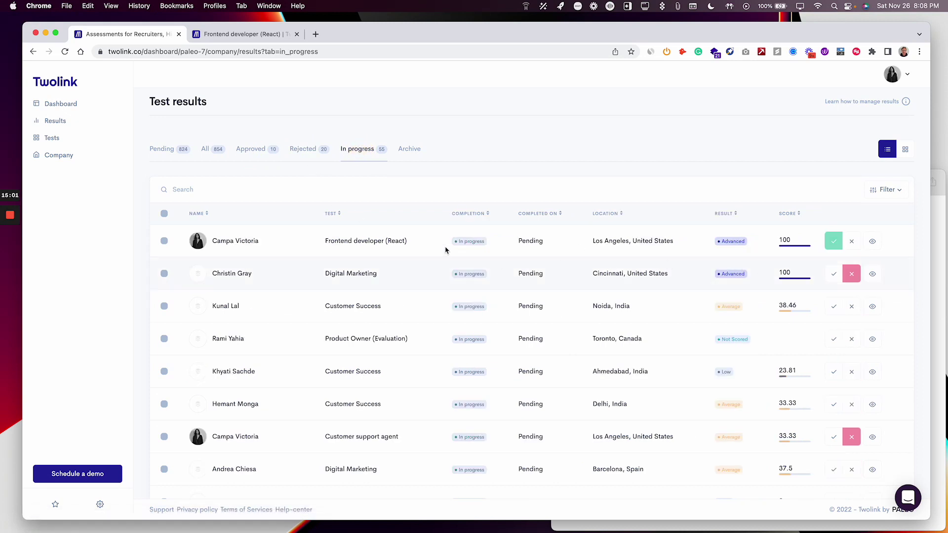
pyautogui.scroll(-4, 389, 264)
pyautogui.scroll(3, 616, 220)
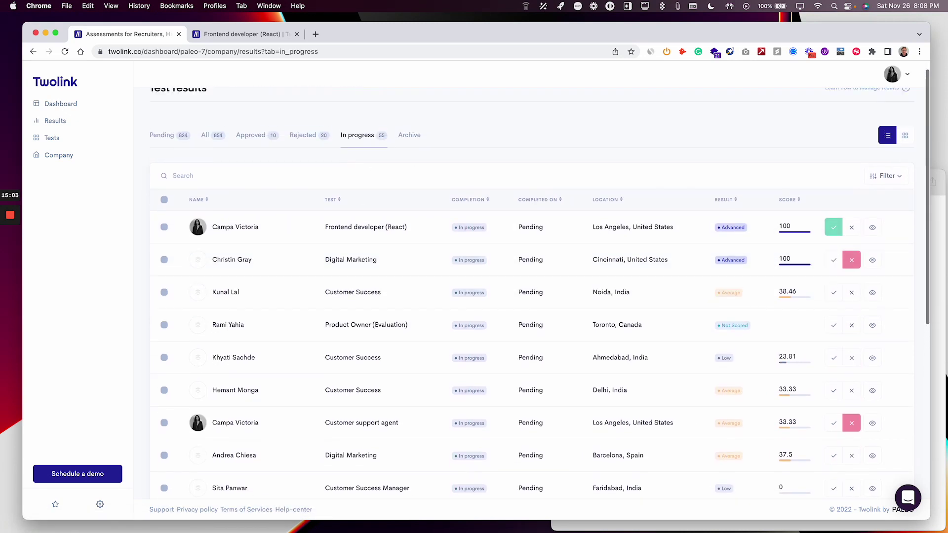
pyautogui.click(410, 138)
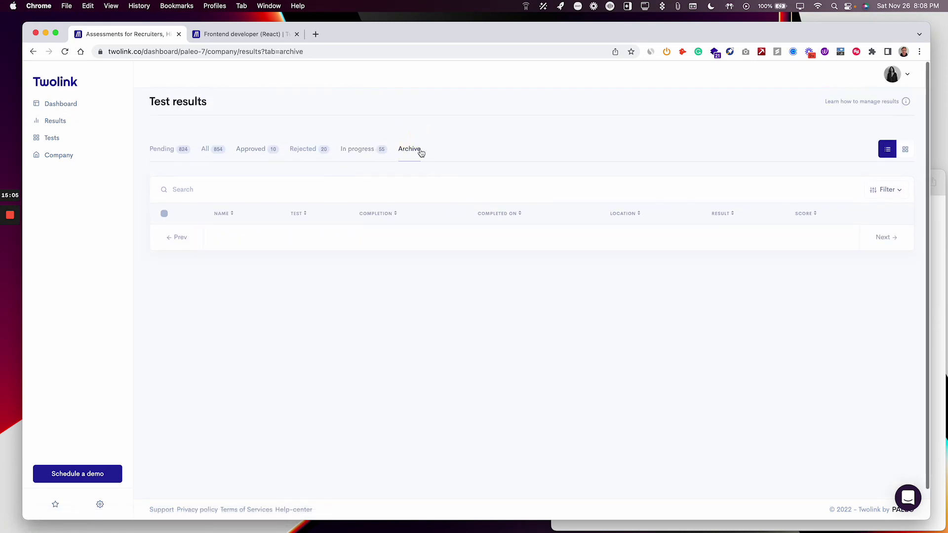
# Step: Archive the in-progress Product Owner (Evaluation) result from Toronto and the Customer Success result from Ahmedabad, and view the archived results
pyautogui.click(360, 150)
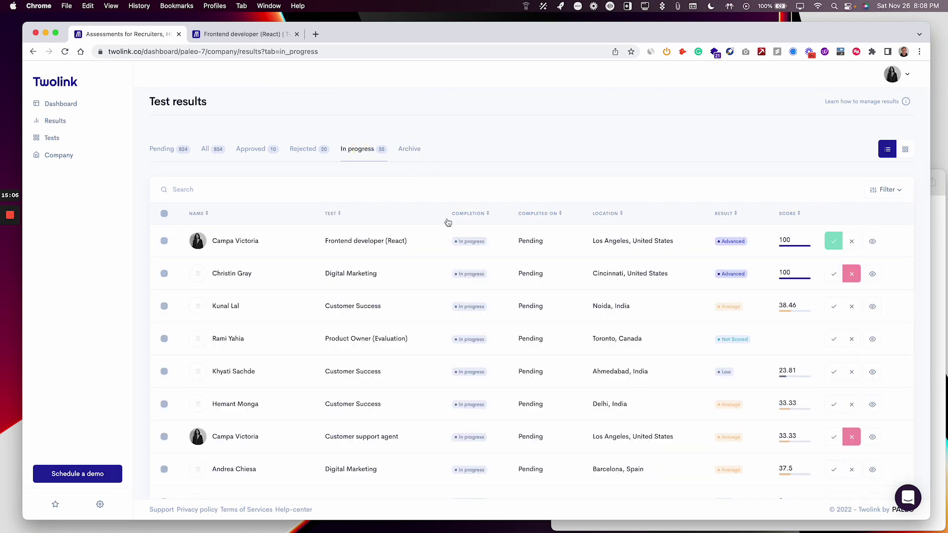
pyautogui.click(164, 339)
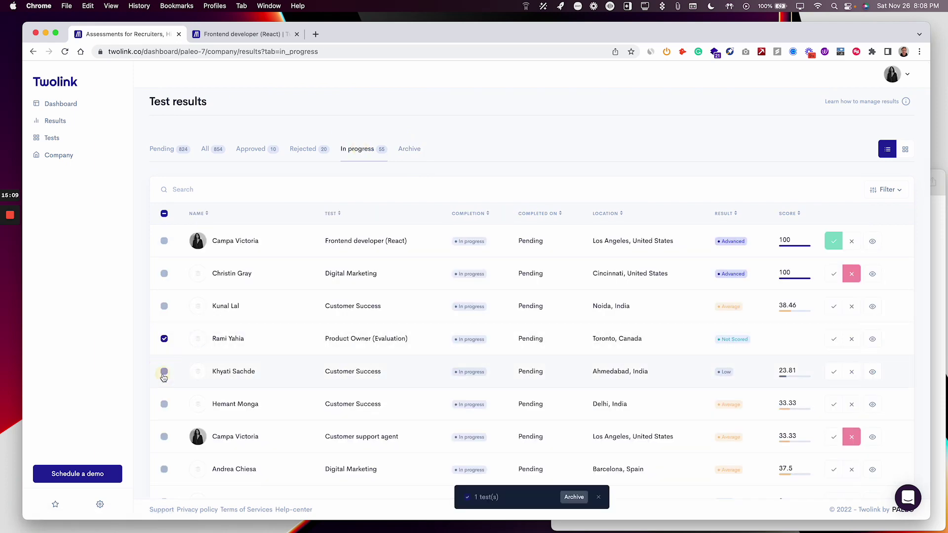
pyautogui.click(164, 371)
pyautogui.click(574, 497)
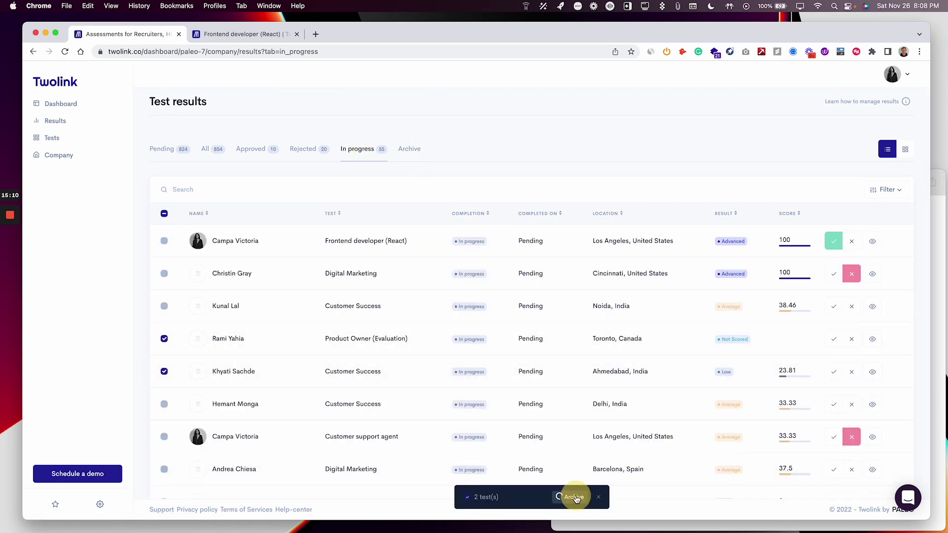
pyautogui.click(412, 151)
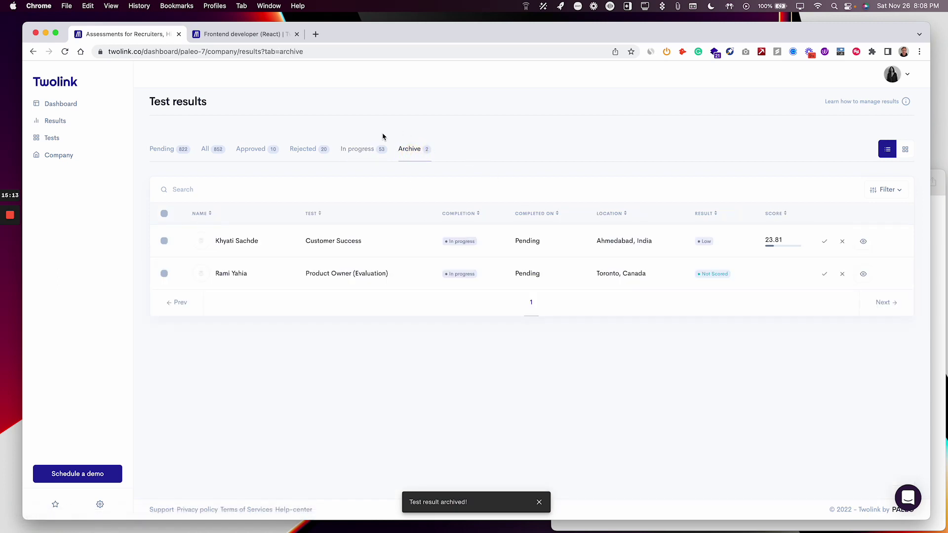
# Step: Filter the pending test results by the Advanced test score and look through the filtered applicants
pyautogui.click(176, 148)
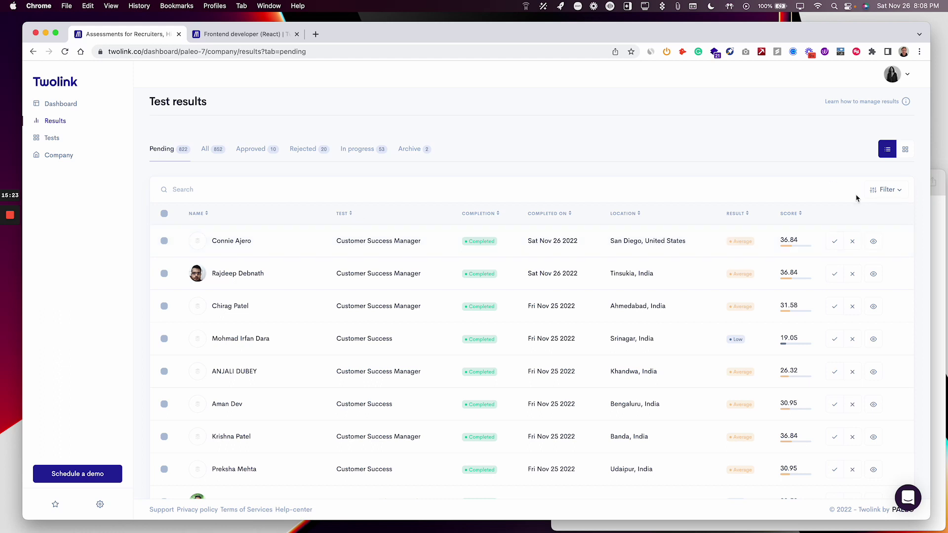
pyautogui.click(887, 190)
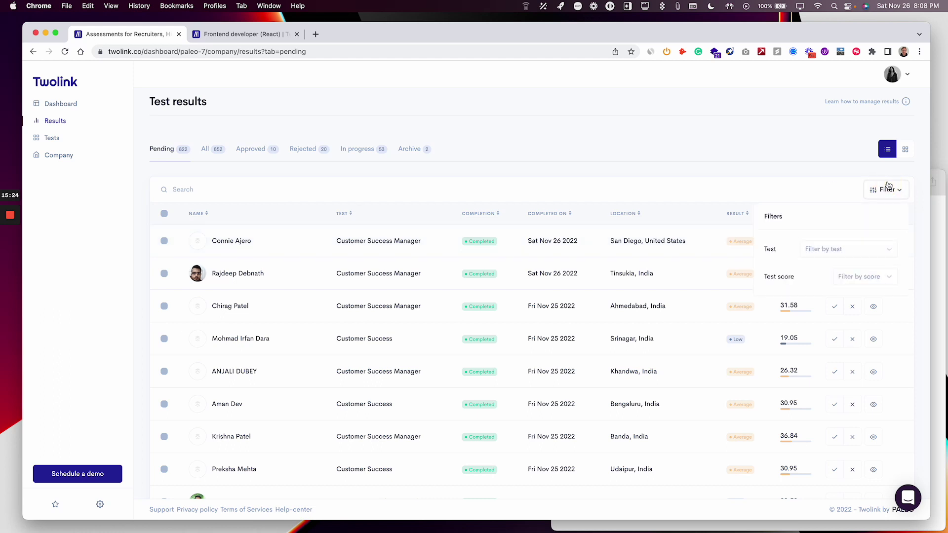
pyautogui.click(882, 285)
pyautogui.click(870, 350)
pyautogui.click(760, 175)
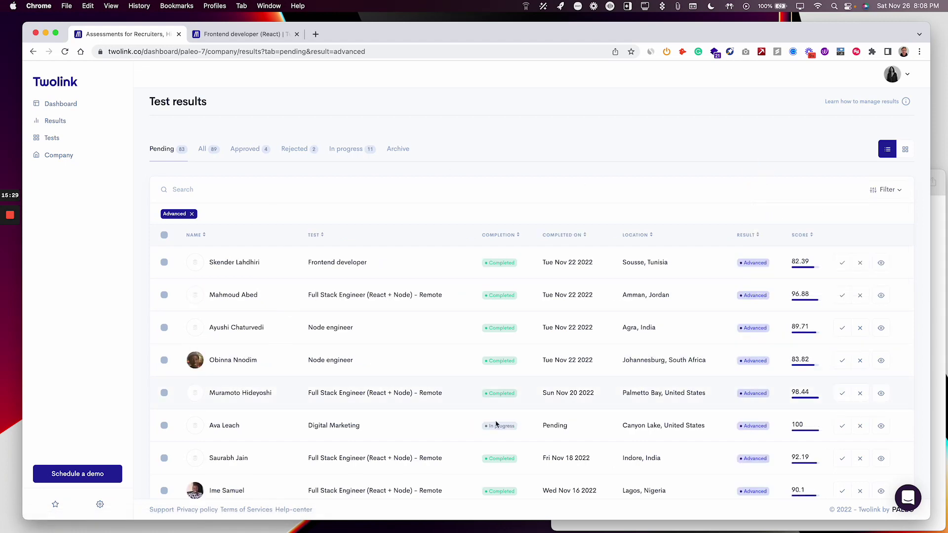
pyautogui.scroll(-10, 601, 193)
pyautogui.scroll(10, 601, 194)
# Step: Open the Paleo company profile for editing
pyautogui.click(64, 157)
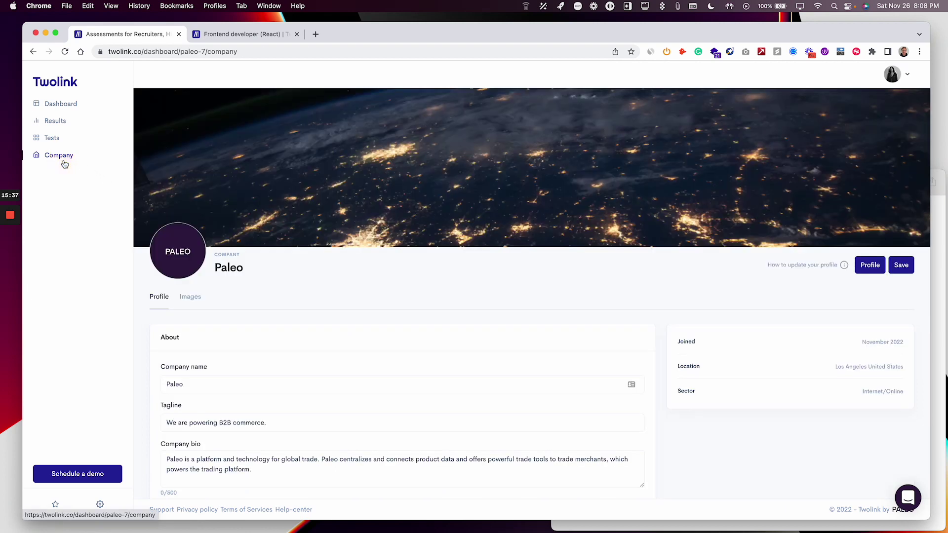